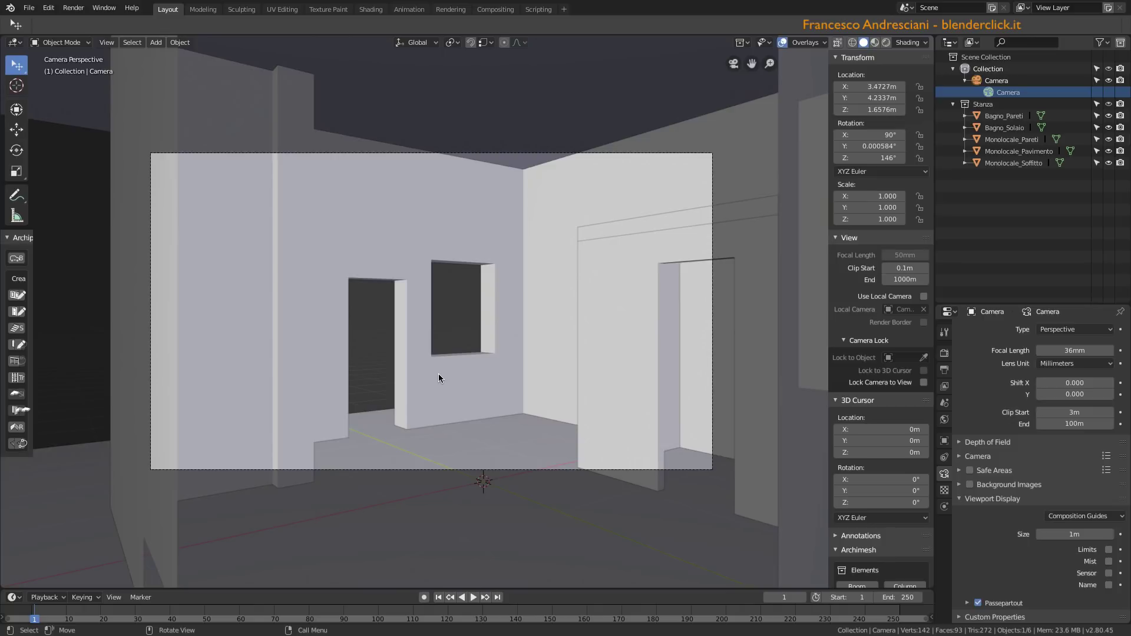
Switch the scene's render engine to Cycles.
click(944, 353)
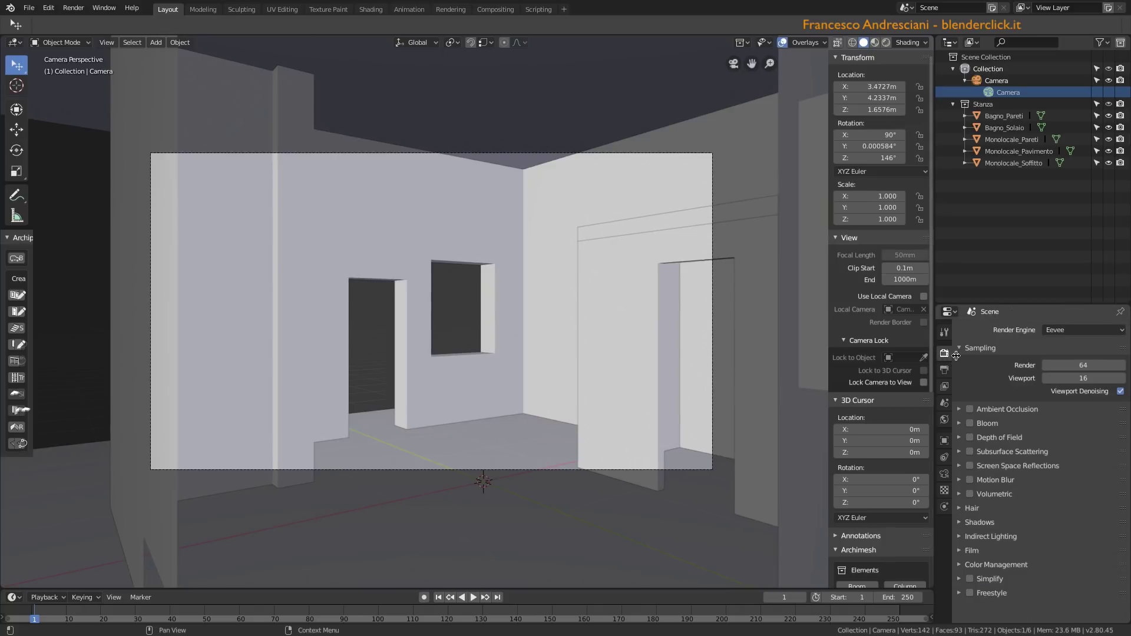
click(1066, 331)
click(1067, 373)
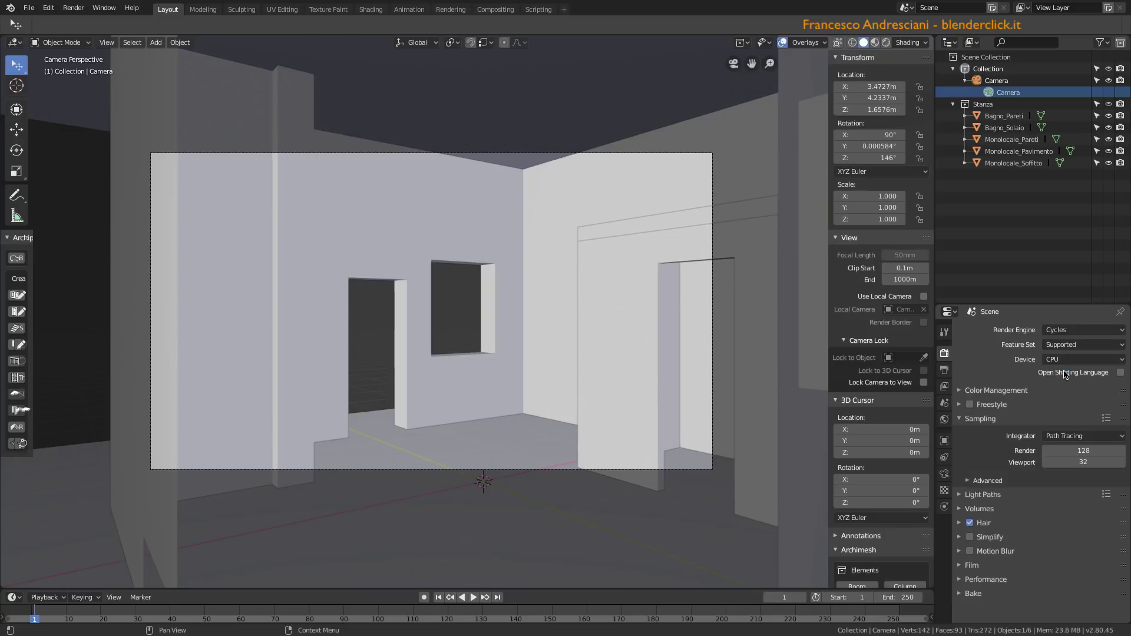
Set the output resolution scale to 50%.
click(945, 370)
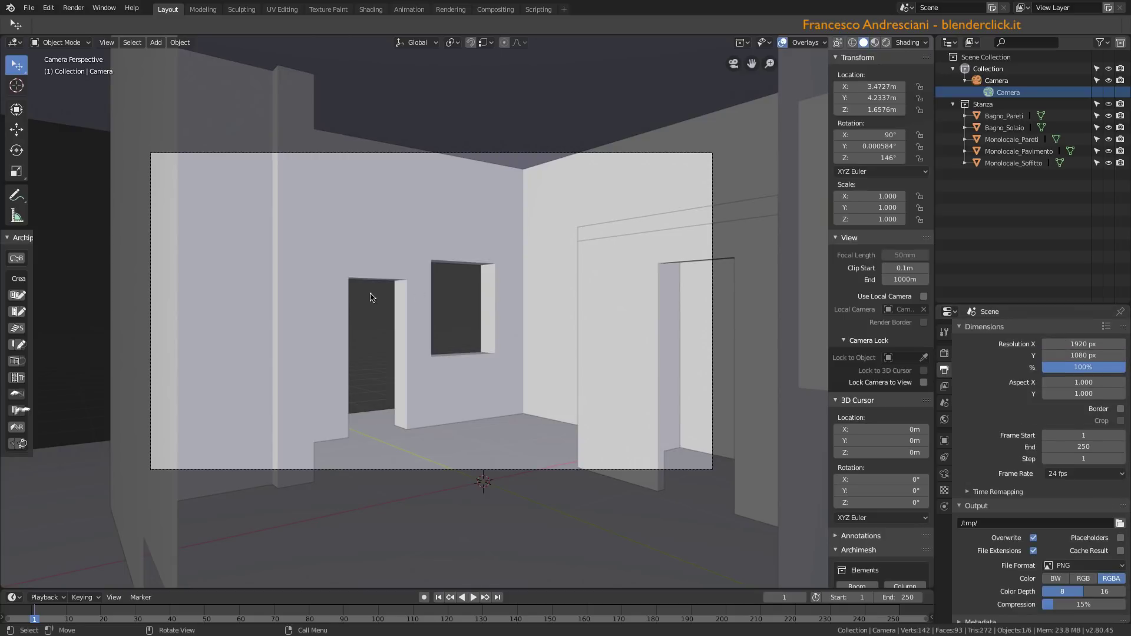
click(1076, 373)
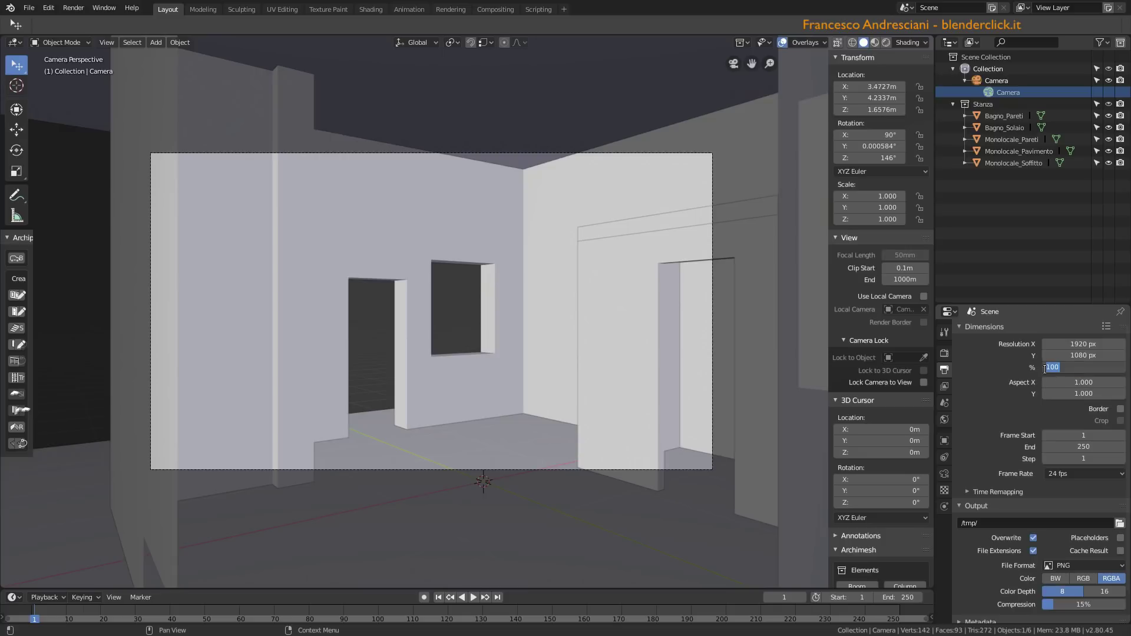
text(50)
key(Return)
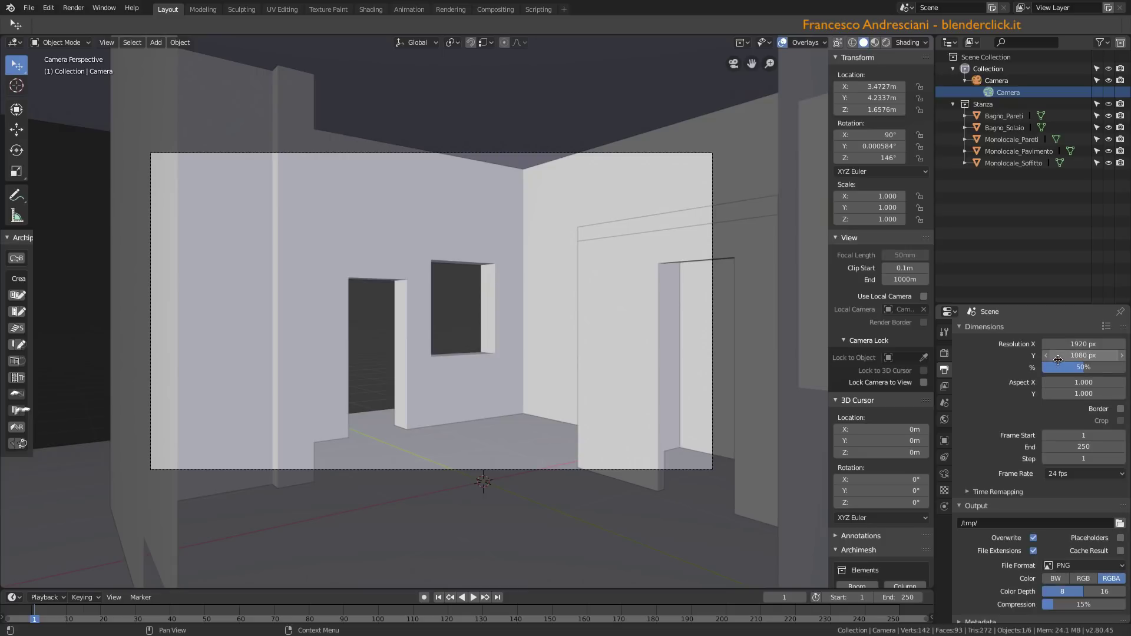
Lower the Cycles render samples to 100.
click(944, 353)
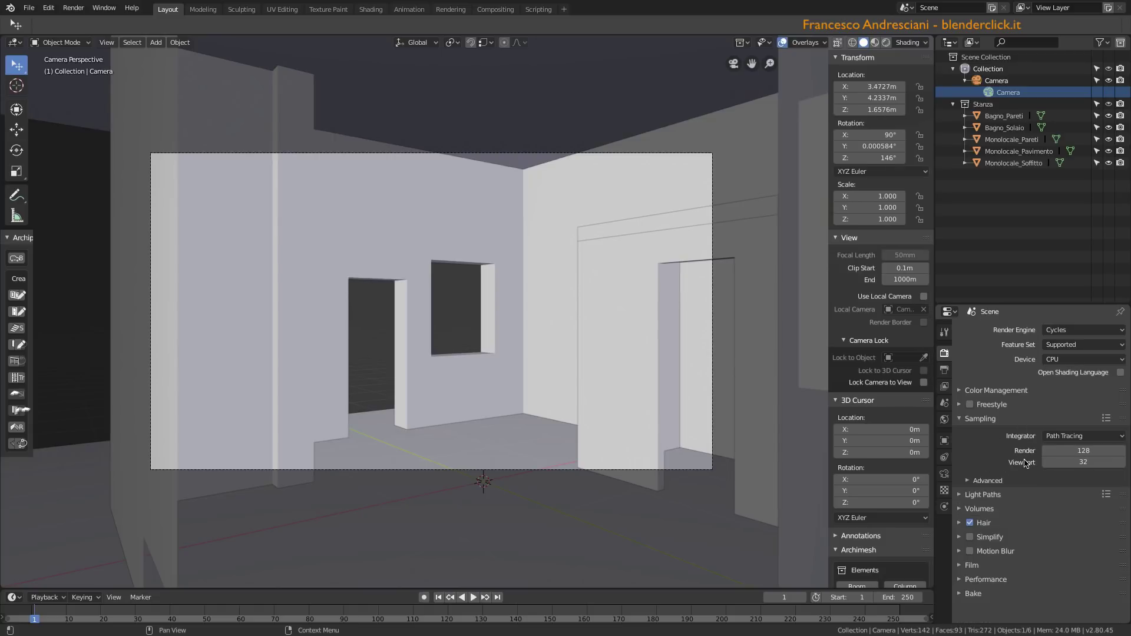
click(1083, 450)
text(1)
text(00)
key(Return)
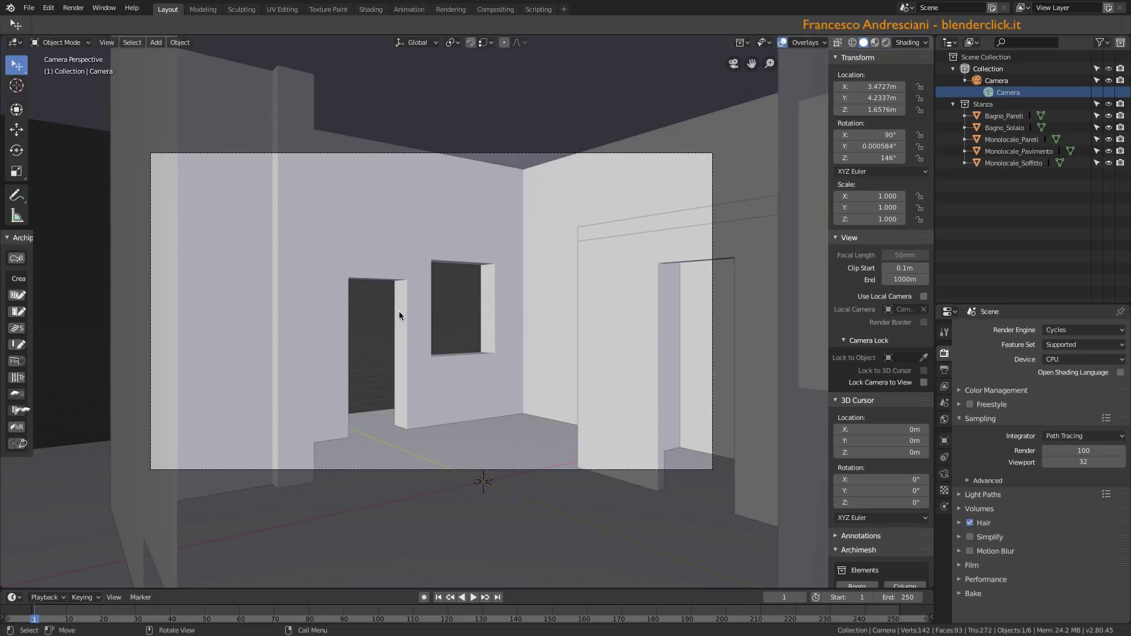
Render a still image of the room from the camera at 100 samples.
click(73, 8)
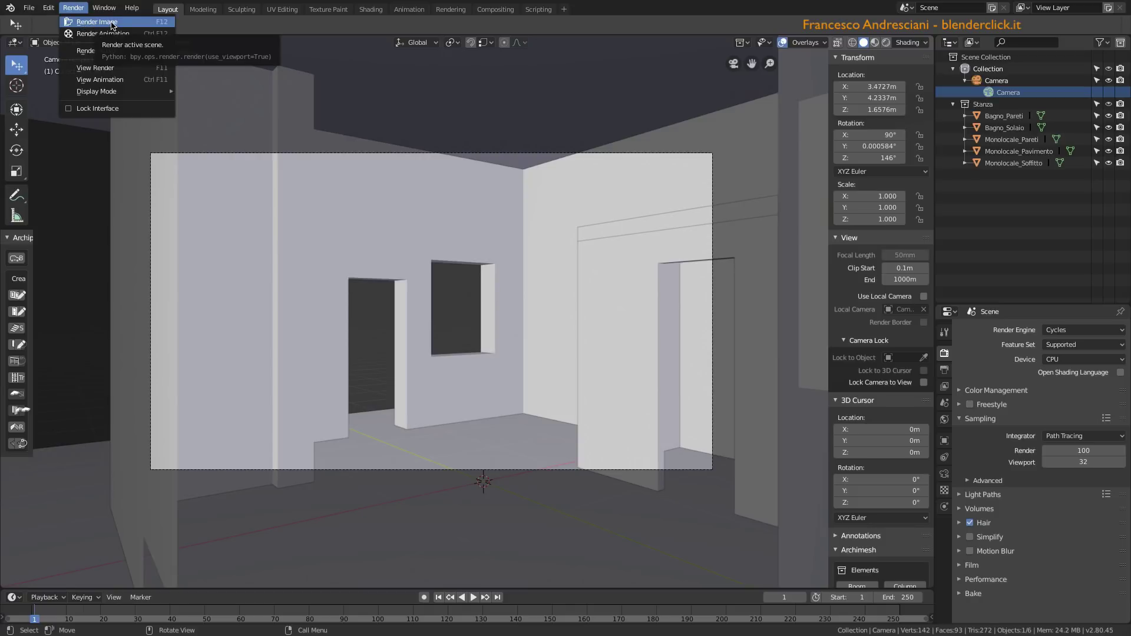
click(112, 23)
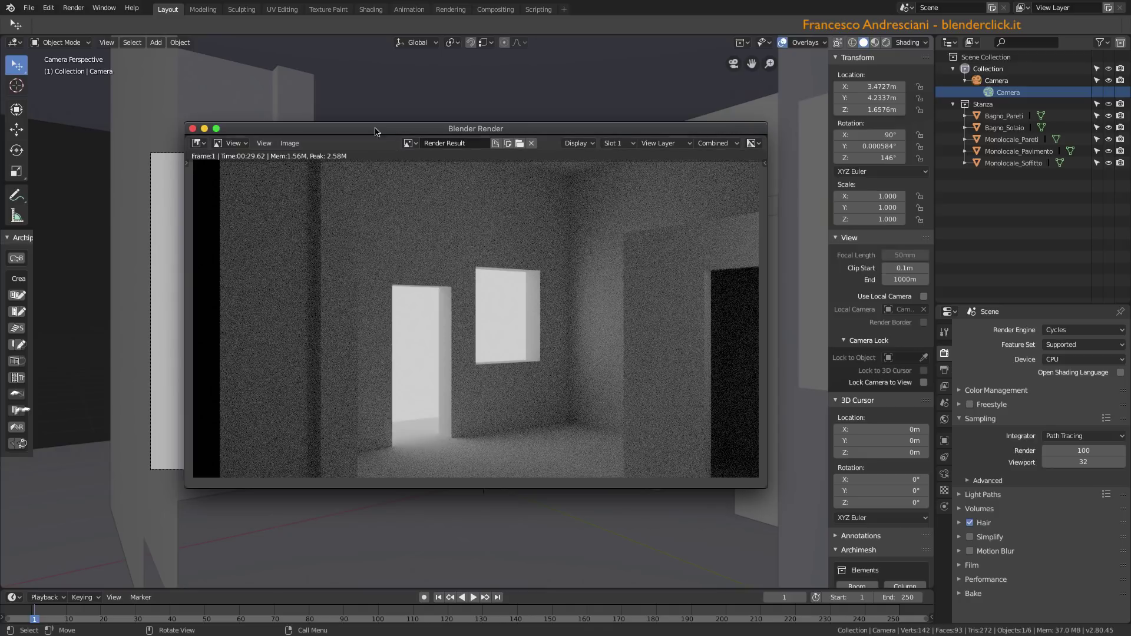
drag(381, 130, 387, 136)
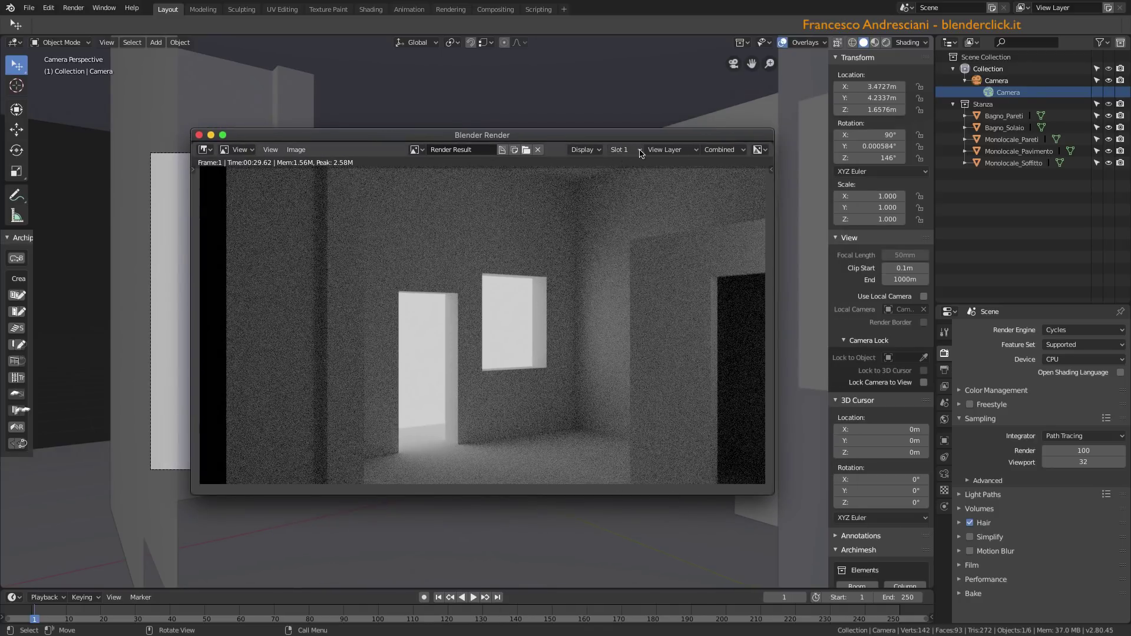
Make empty render Slot 2 active and close the render window.
click(641, 153)
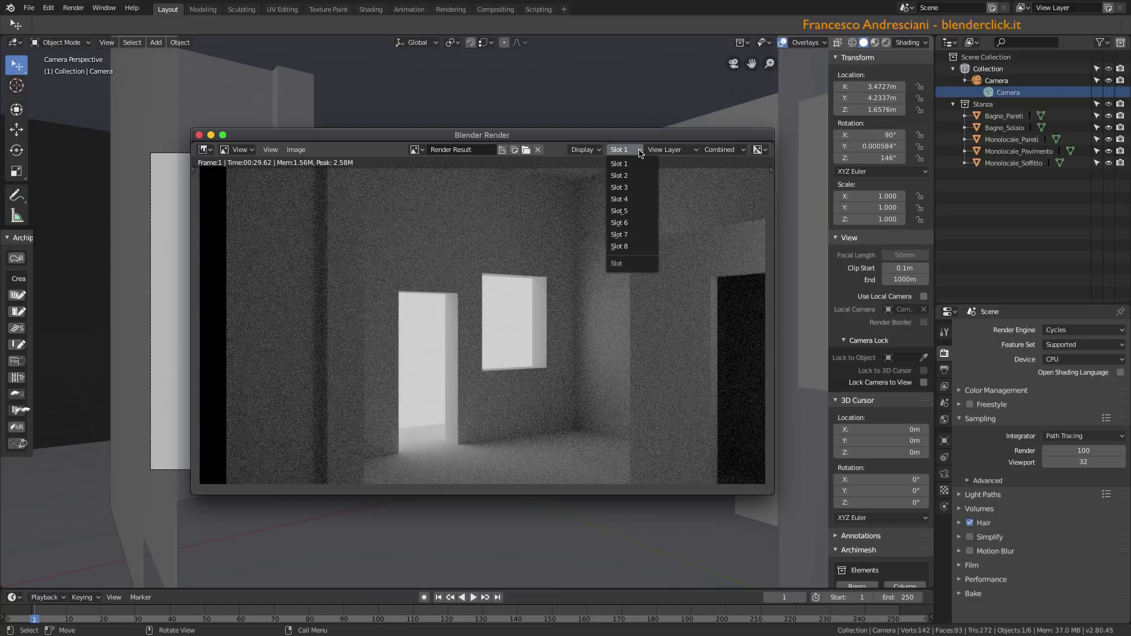
click(634, 180)
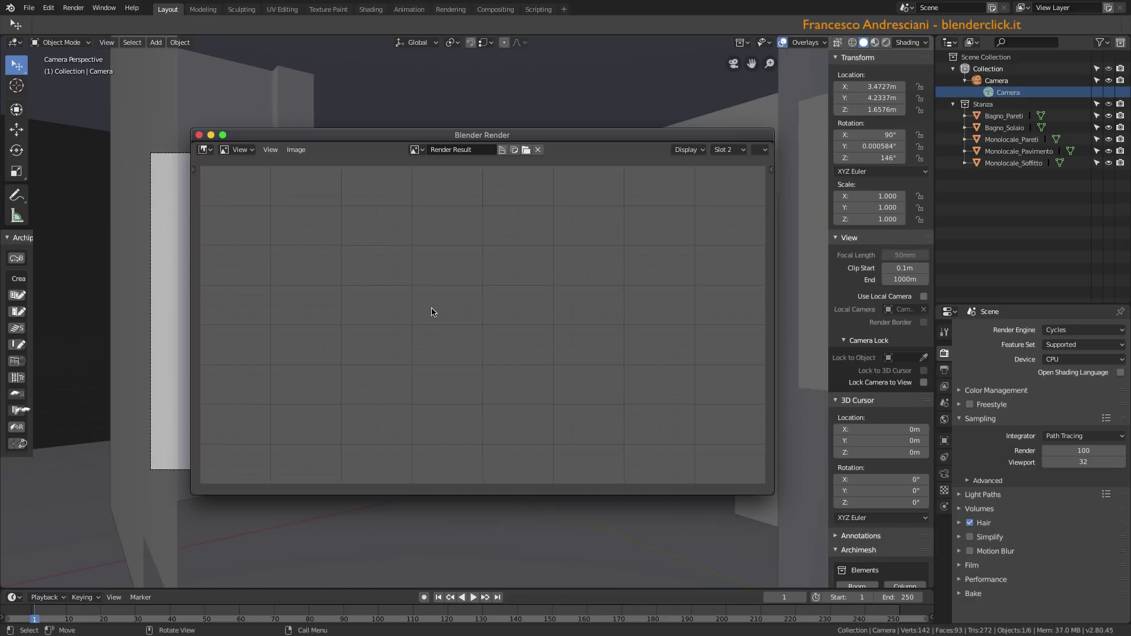
click(200, 135)
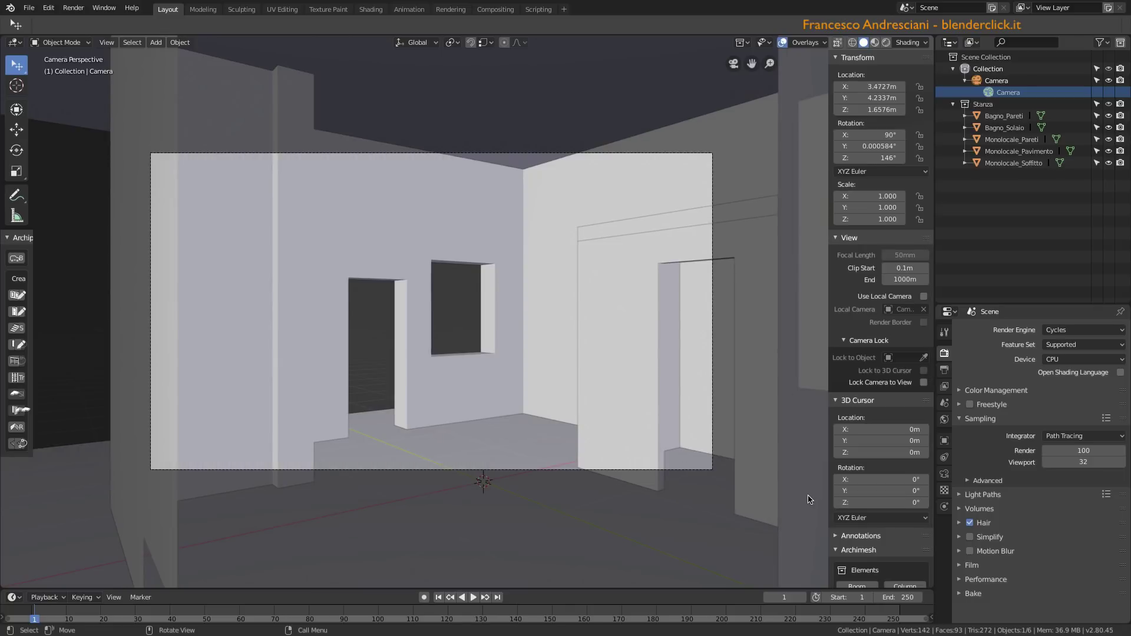
Raise render samples to 200 and re-render the room into Slot 2.
click(1072, 451)
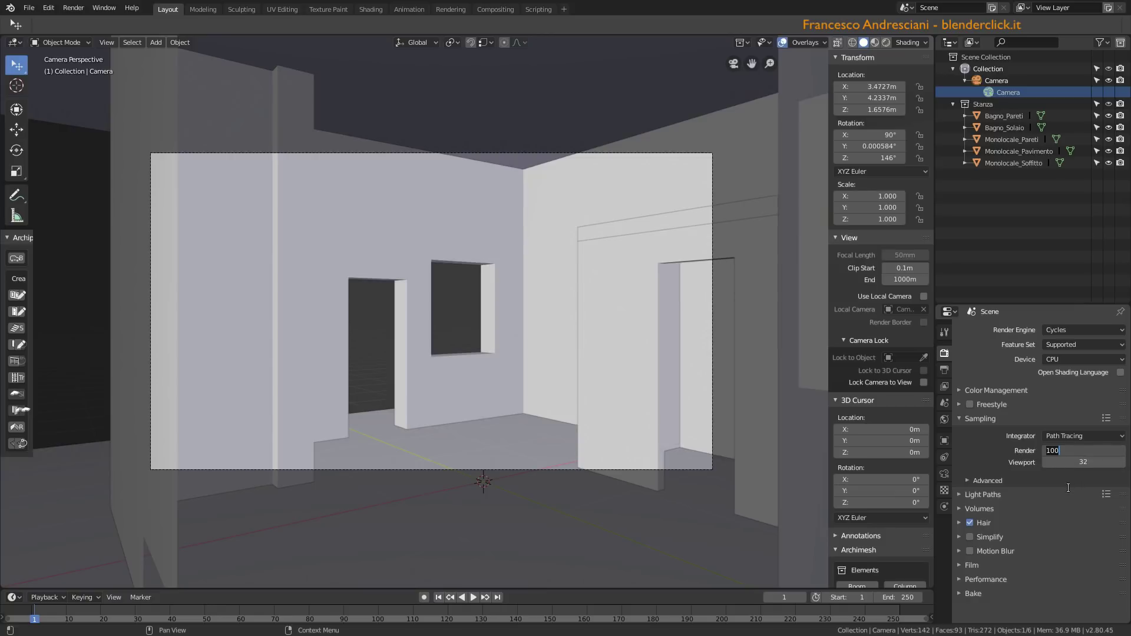
text(200)
key(Return)
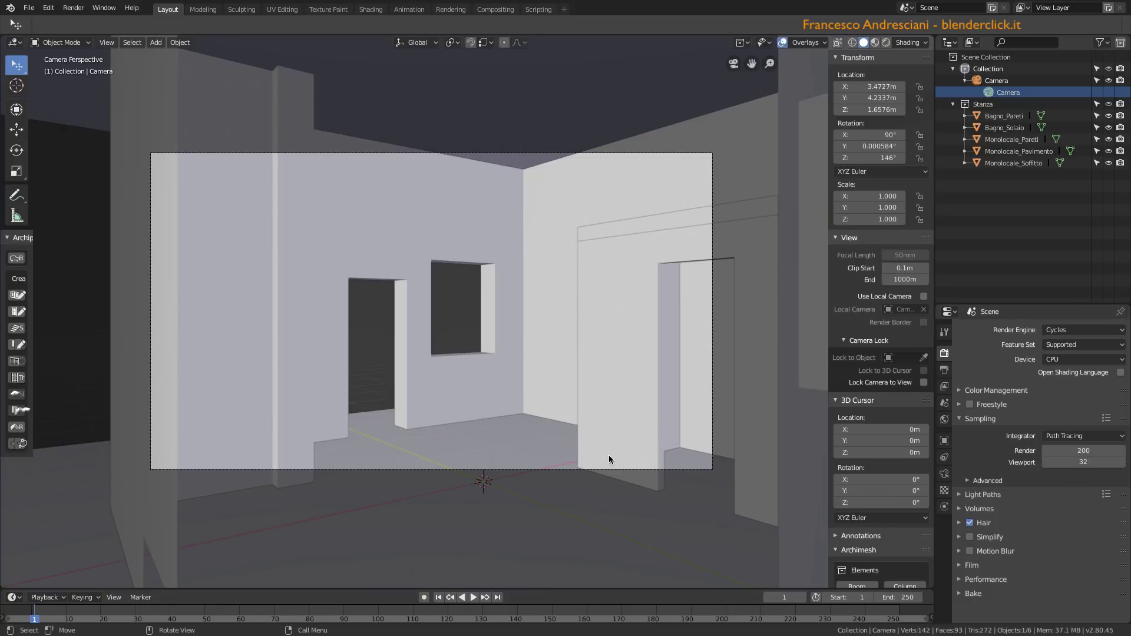
key(F12)
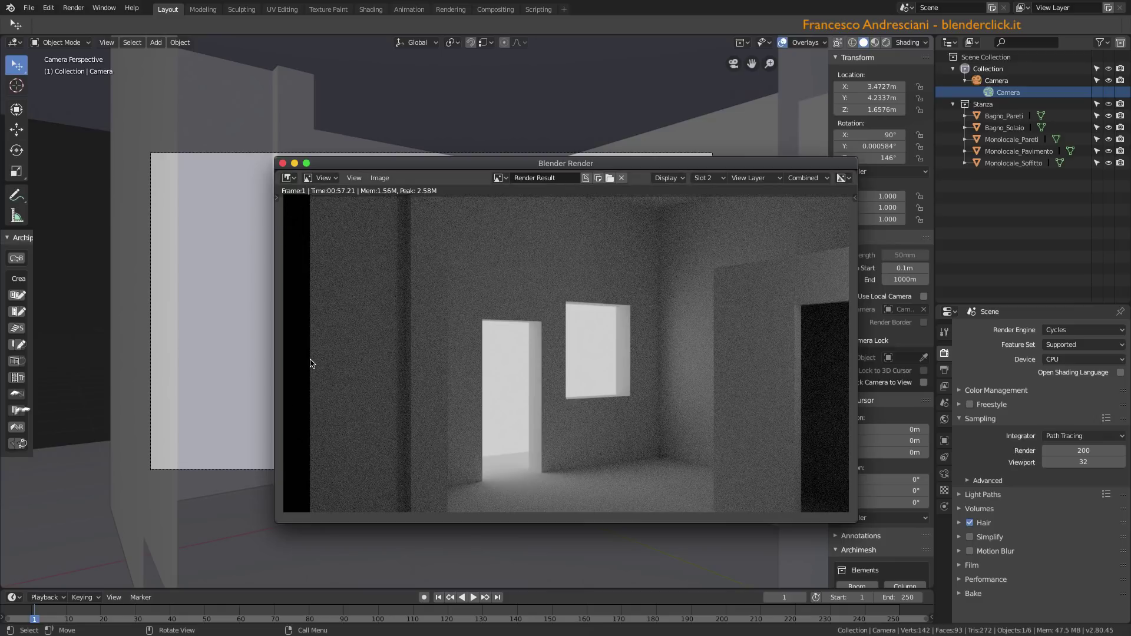
Compare the noisier 100-sample render in Slot 1 against the 200-sample one.
drag(425, 163, 632, 155)
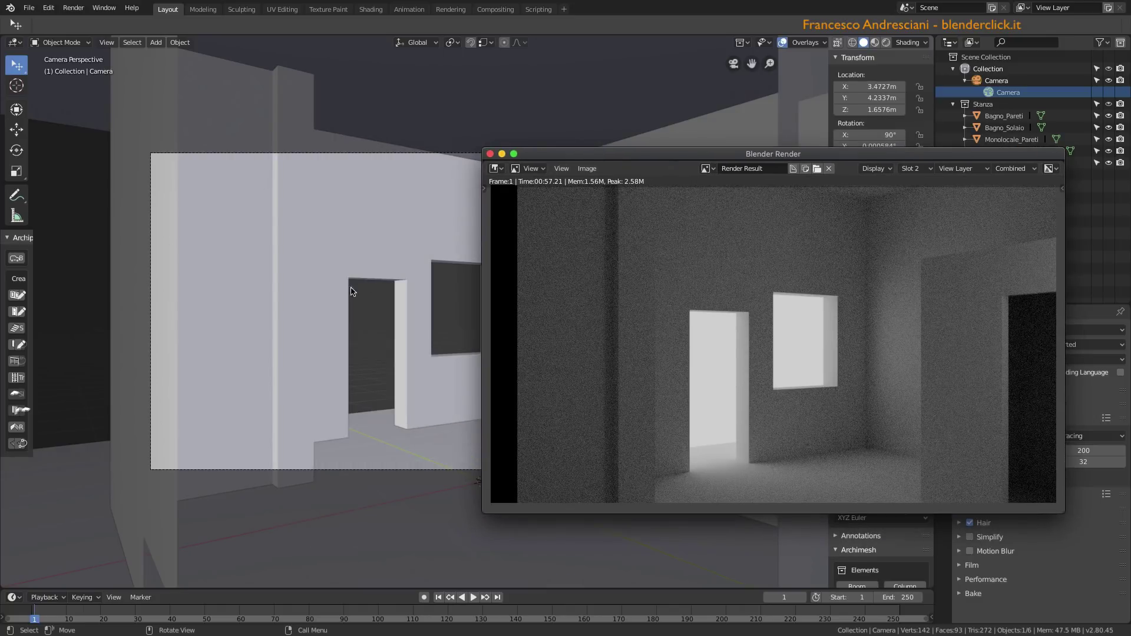
mouse_move(618, 156)
mouse_down()
mouse_move(421, 150)
mouse_move(406, 133)
mouse_up()
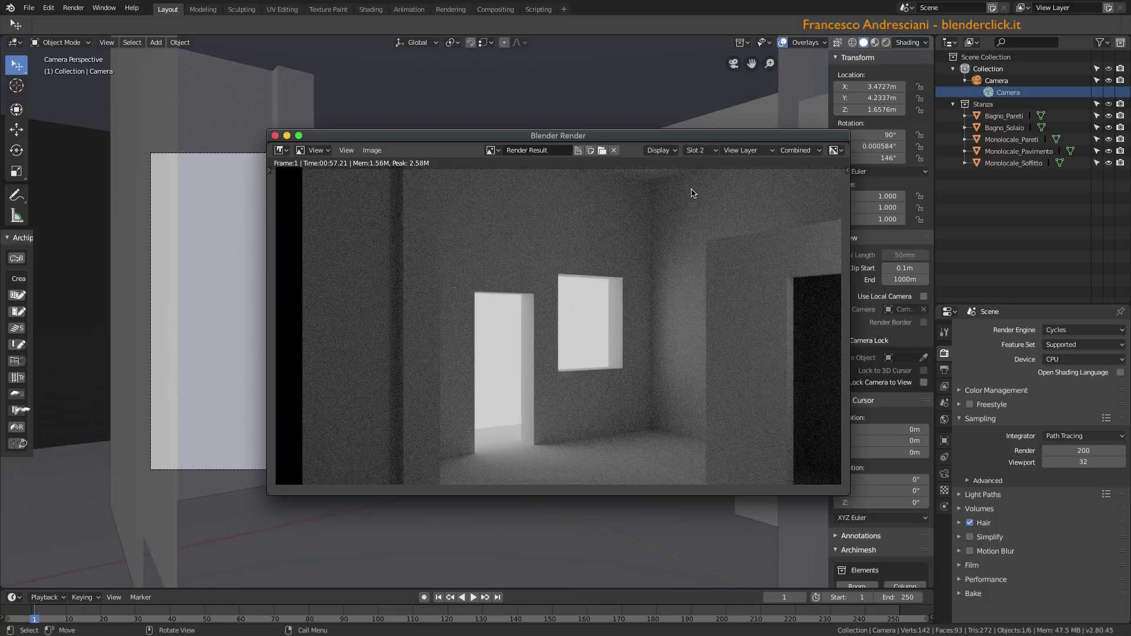
click(702, 154)
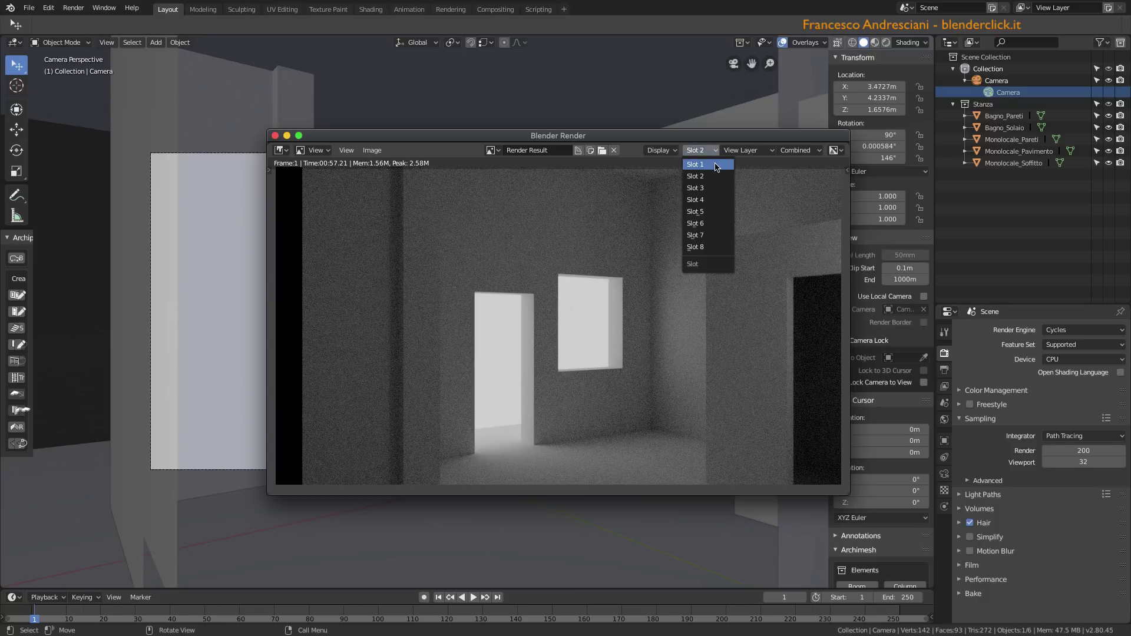
click(716, 166)
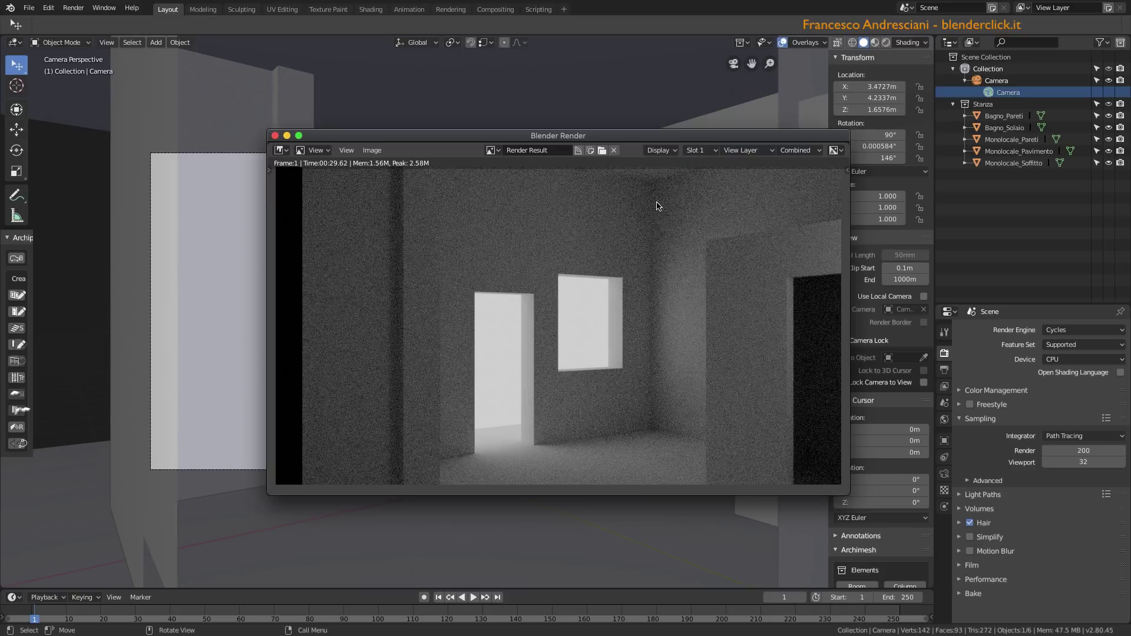
ctrl+scroll(704, 159, down, 1)
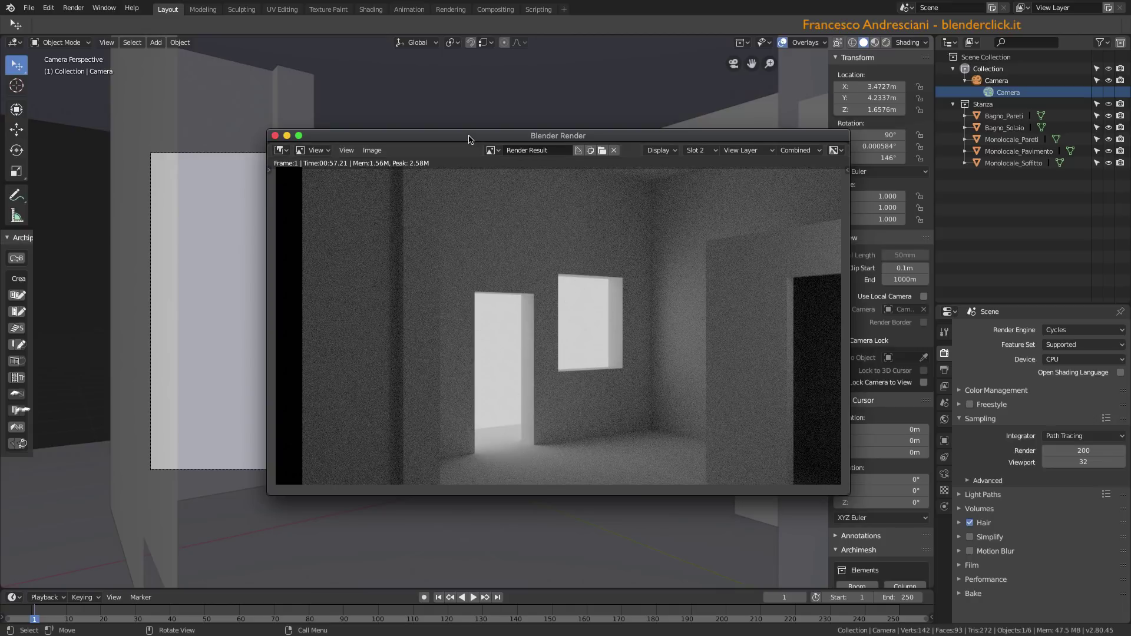
Make empty render Slot 3 active and close the render window.
mouse_move(434, 131)
mouse_down()
mouse_move(433, 142)
mouse_move(382, 152)
mouse_up()
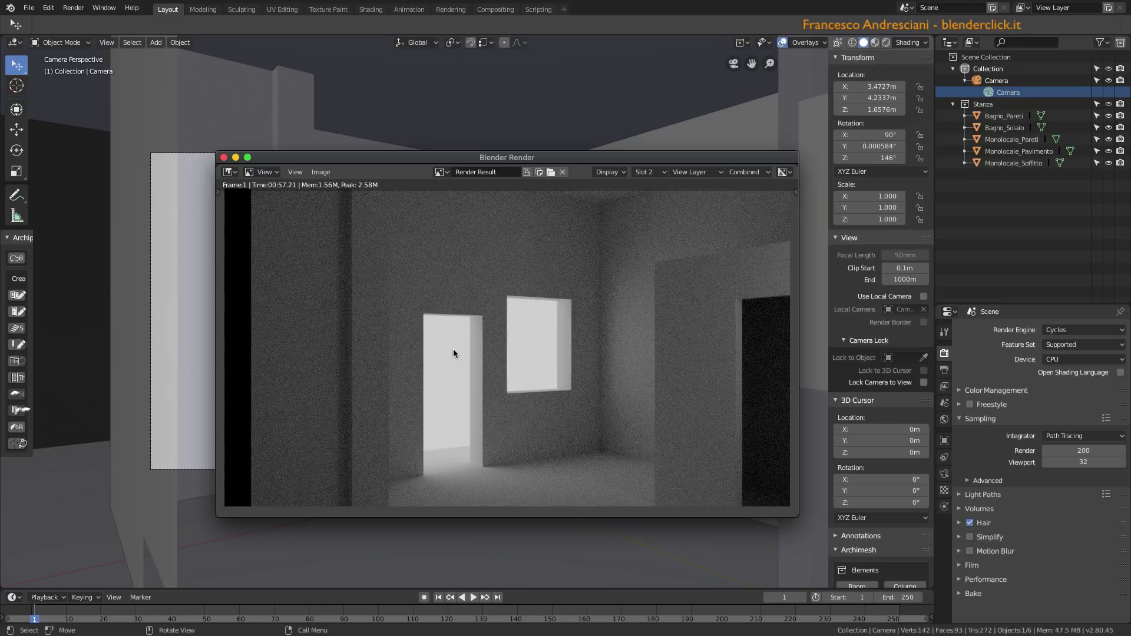
click(664, 174)
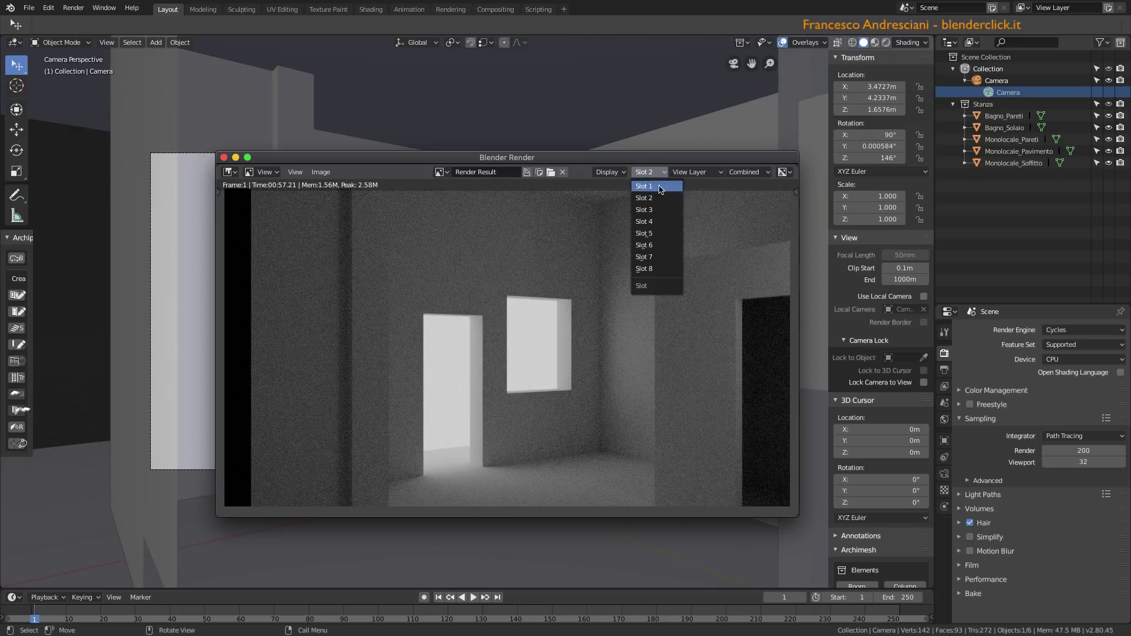
click(652, 211)
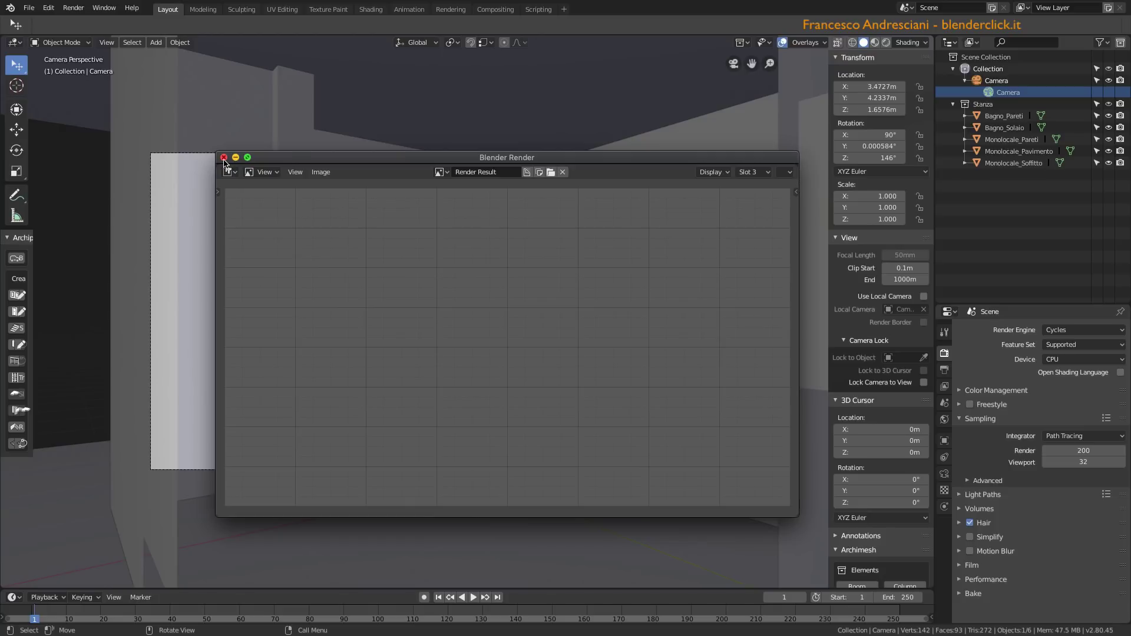
click(224, 158)
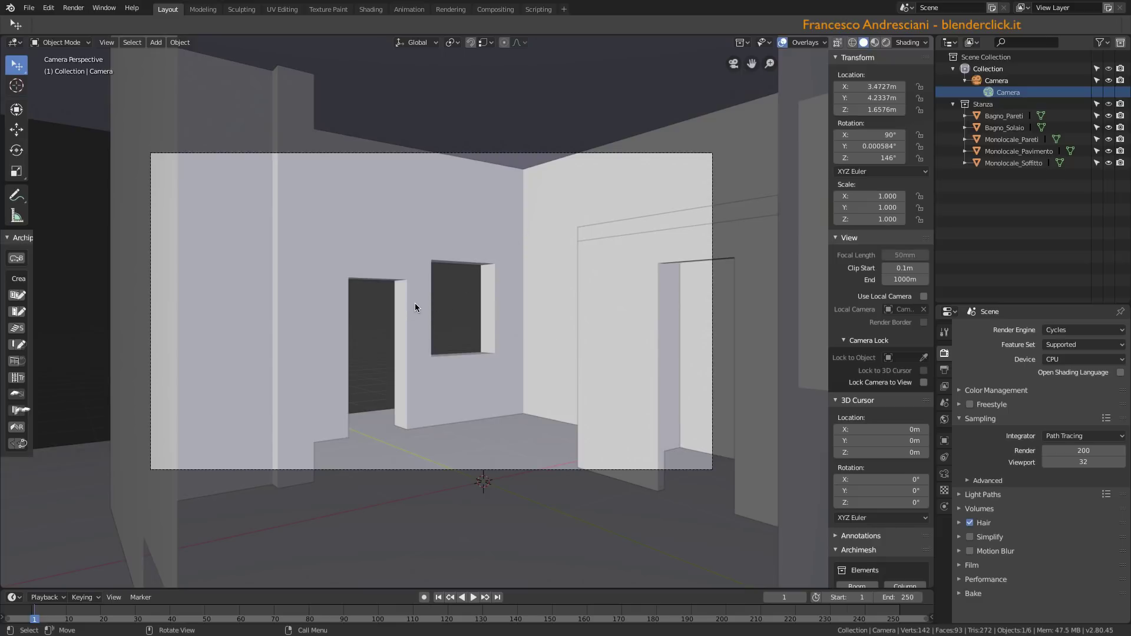
Snap the 3D cursor to the four window-opening corners of Monolocale_Pareti.
click(419, 265)
mouse_move(426, 256)
middle_down()
mouse_move(588, 297)
mouse_move(426, 317)
middle_up()
scroll(426, 317, up, 5)
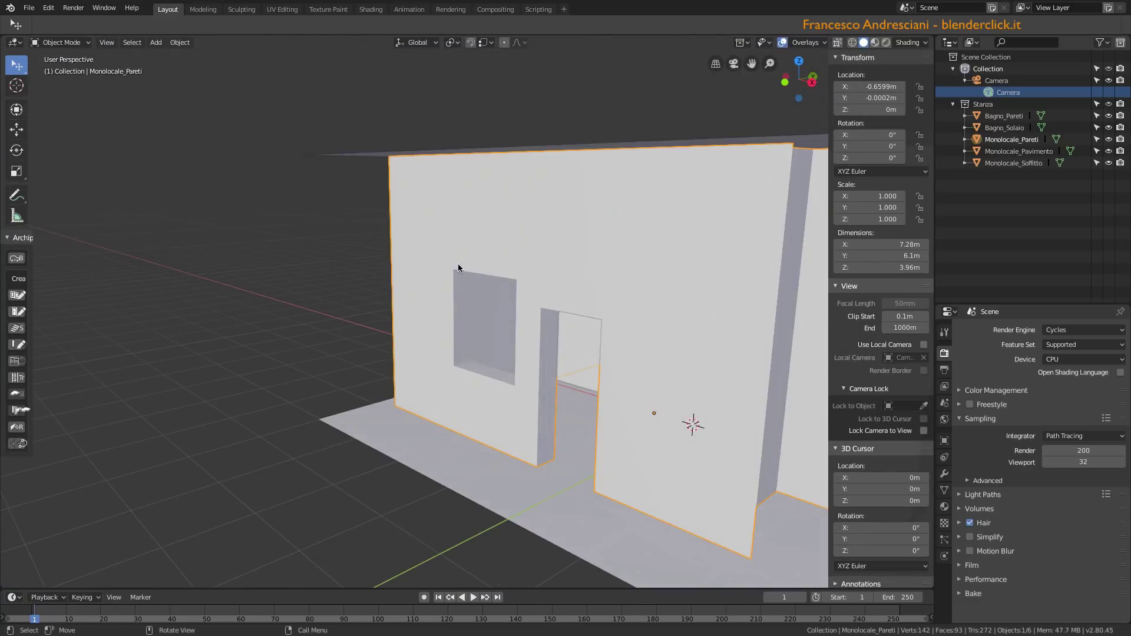
key(Tab)
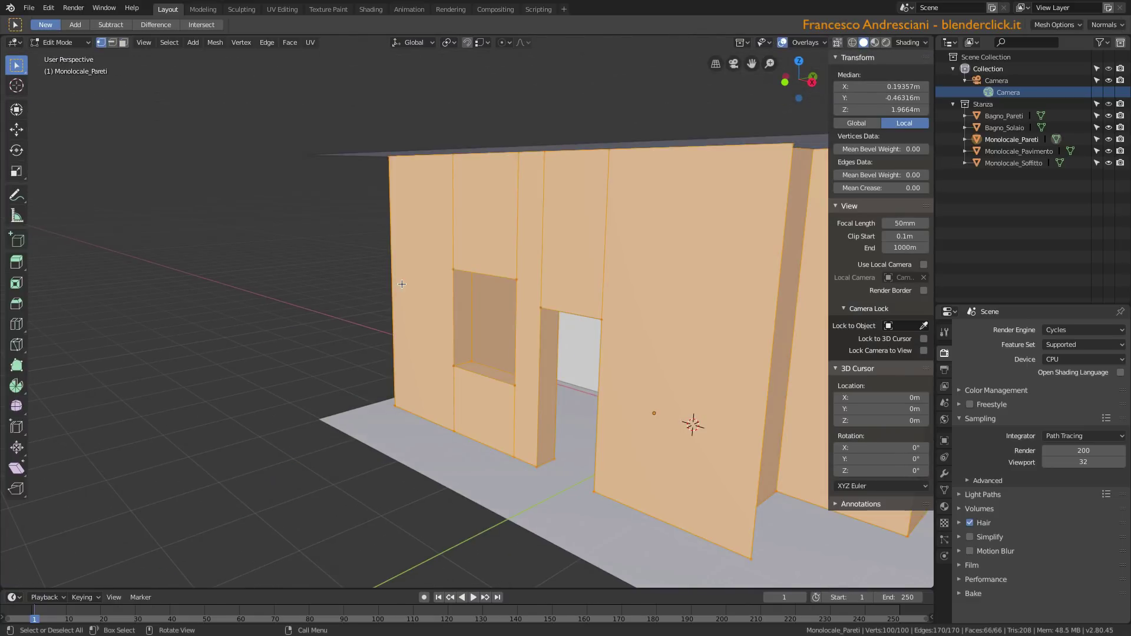
scroll(471, 289, up, 3)
click(522, 235)
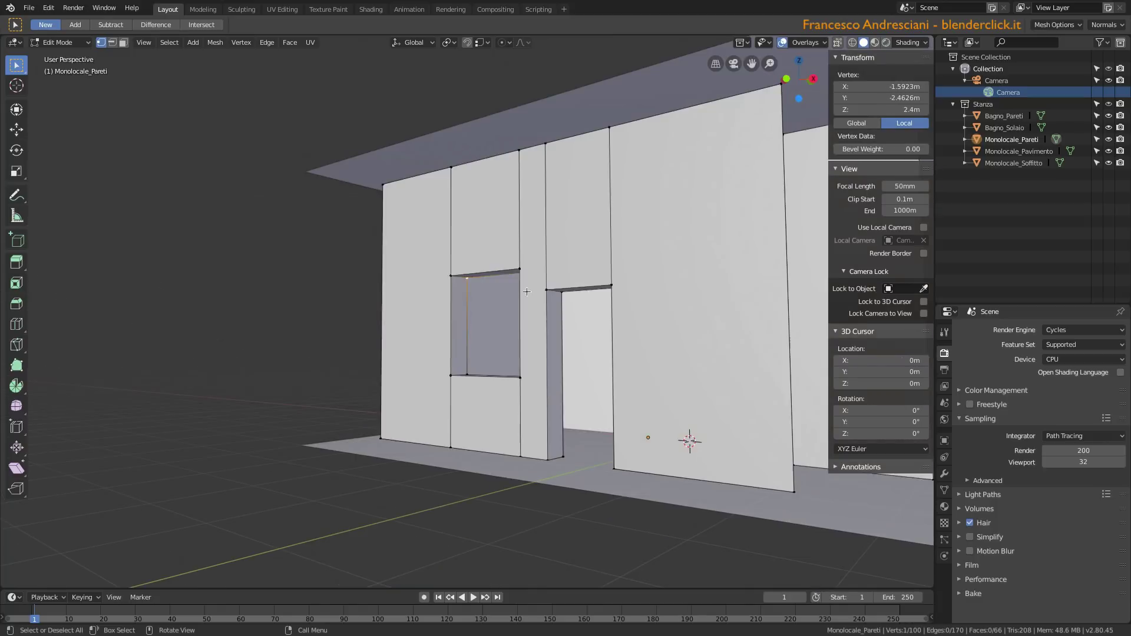
scroll(519, 295, up, 5)
shift+click(551, 453)
shift+click(371, 488)
shift+click(365, 238)
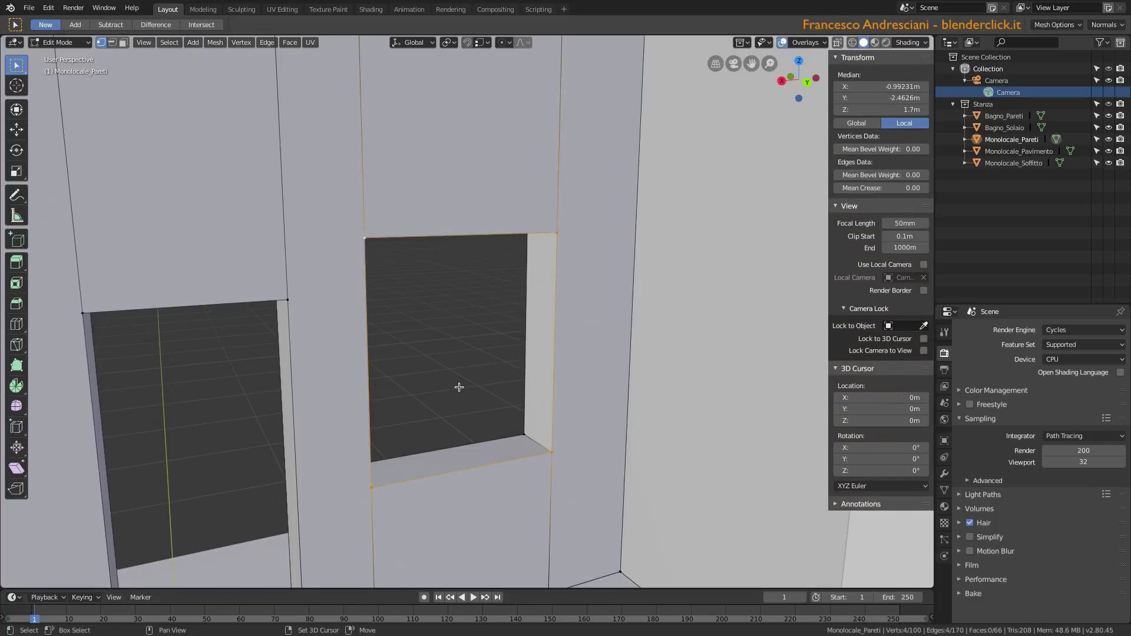
key(shift+s)
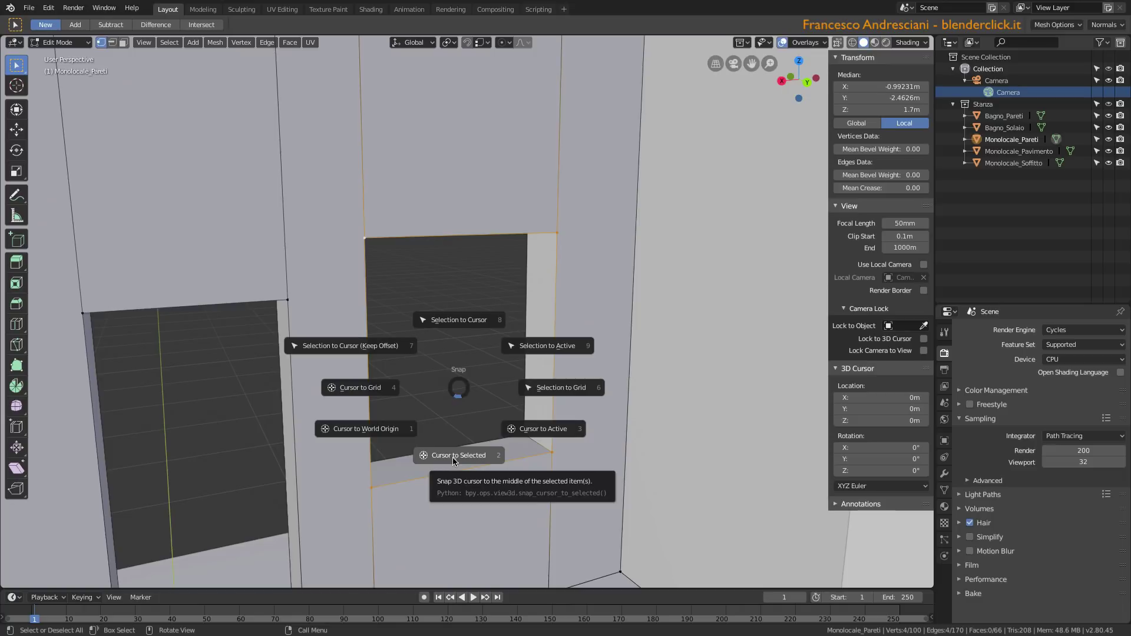
click(498, 463)
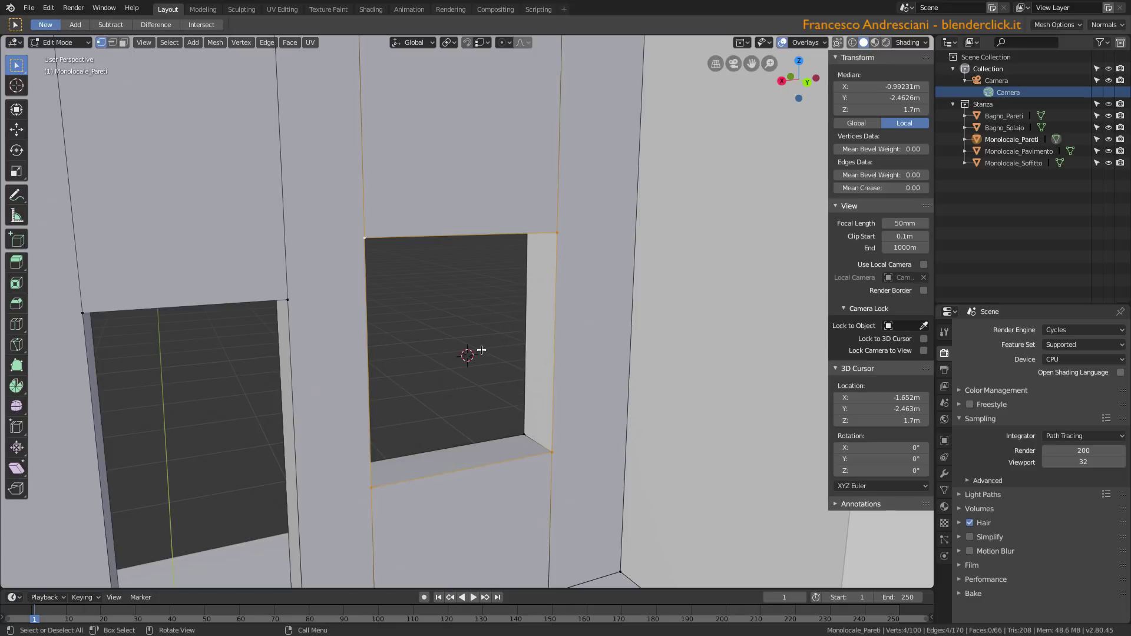
Add an Area light at the window cursor, rotated 90° on X, and resize it.
key(Tab)
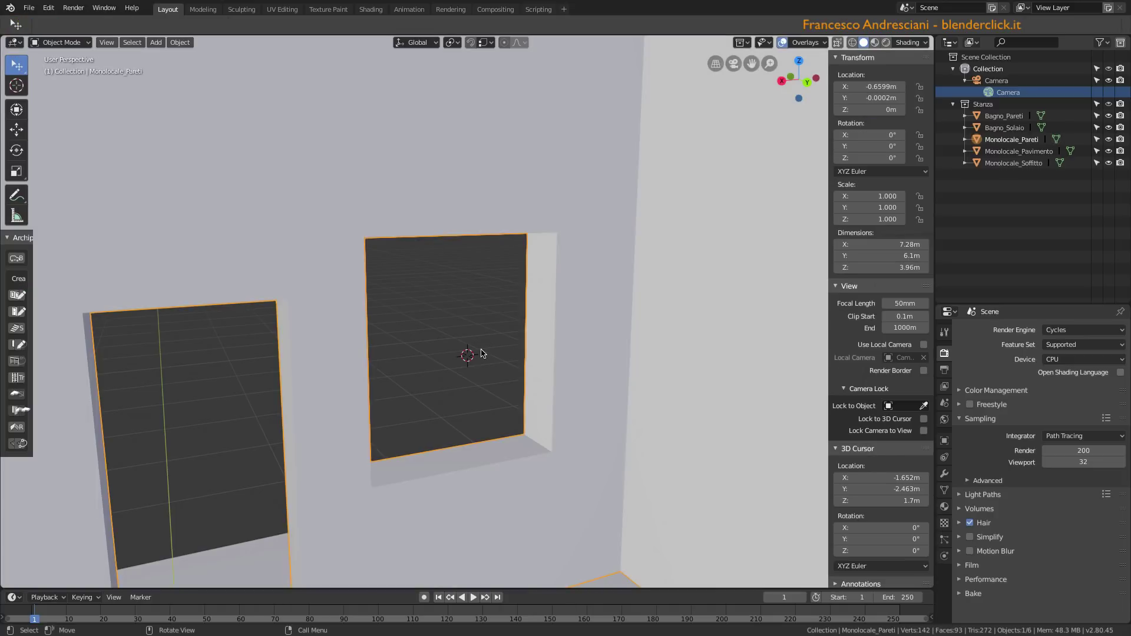
key(shift+a)
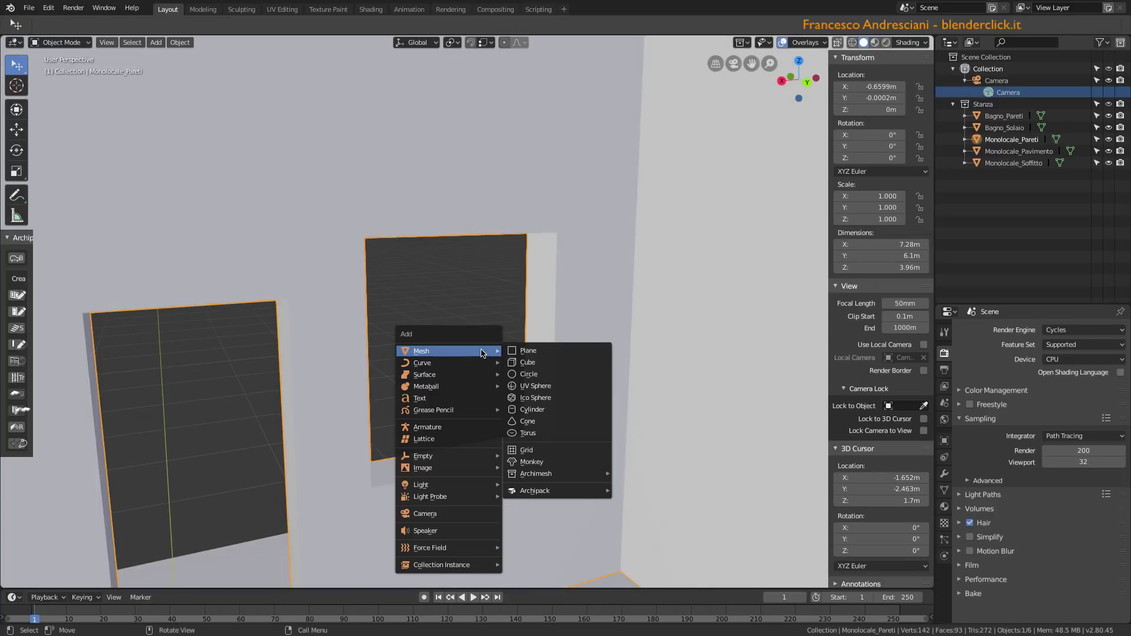
mouse_move(422, 485)
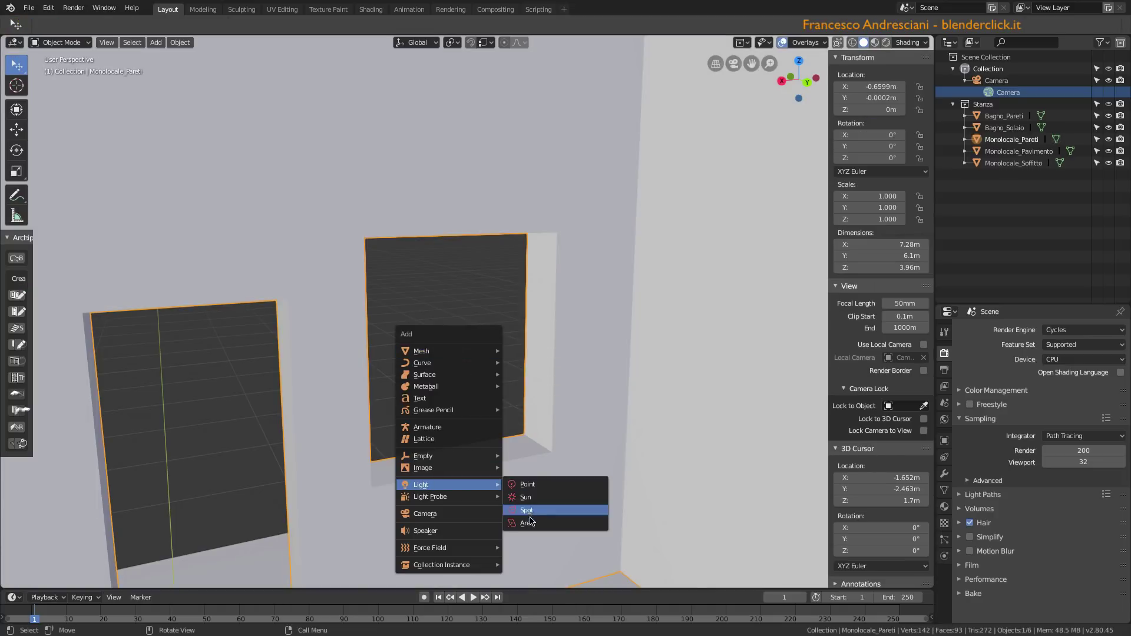
click(529, 525)
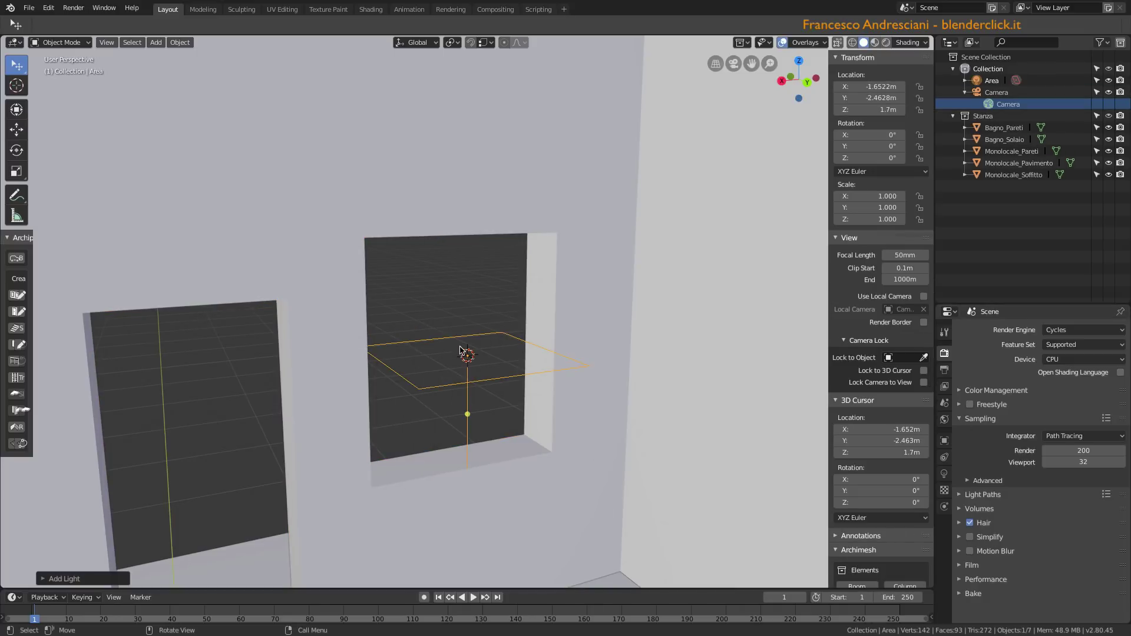
text(rx90)
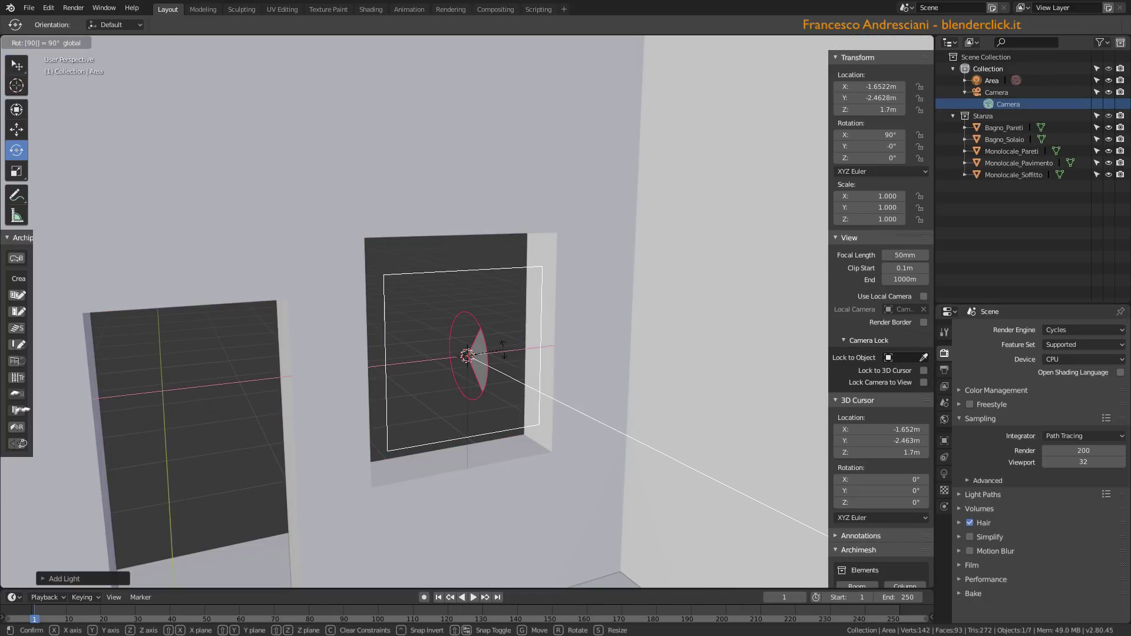
key(Return)
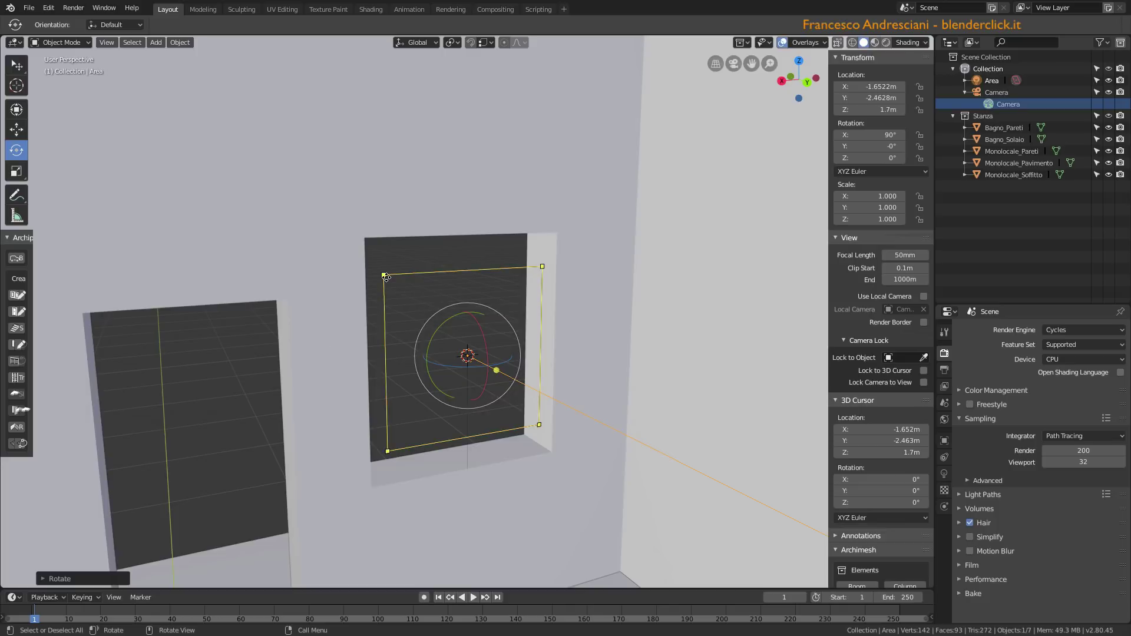
mouse_move(384, 275)
mouse_down()
mouse_move(395, 258)
mouse_move(366, 258)
mouse_up()
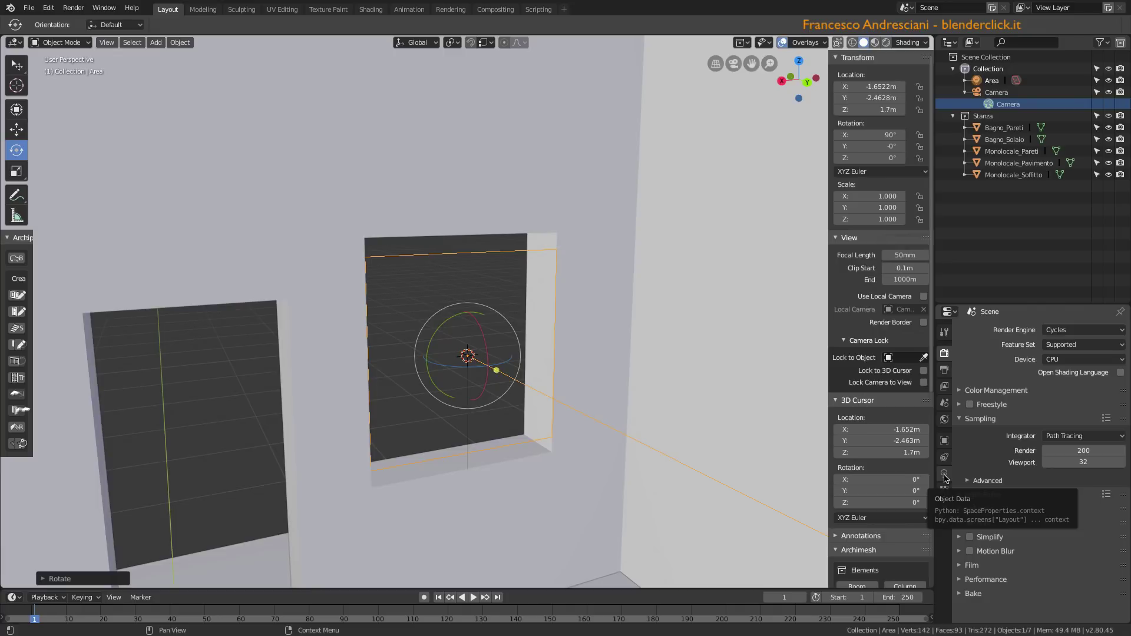
Make the window light a Rectangle stretched to 1.2 m × 1.4 m.
click(945, 475)
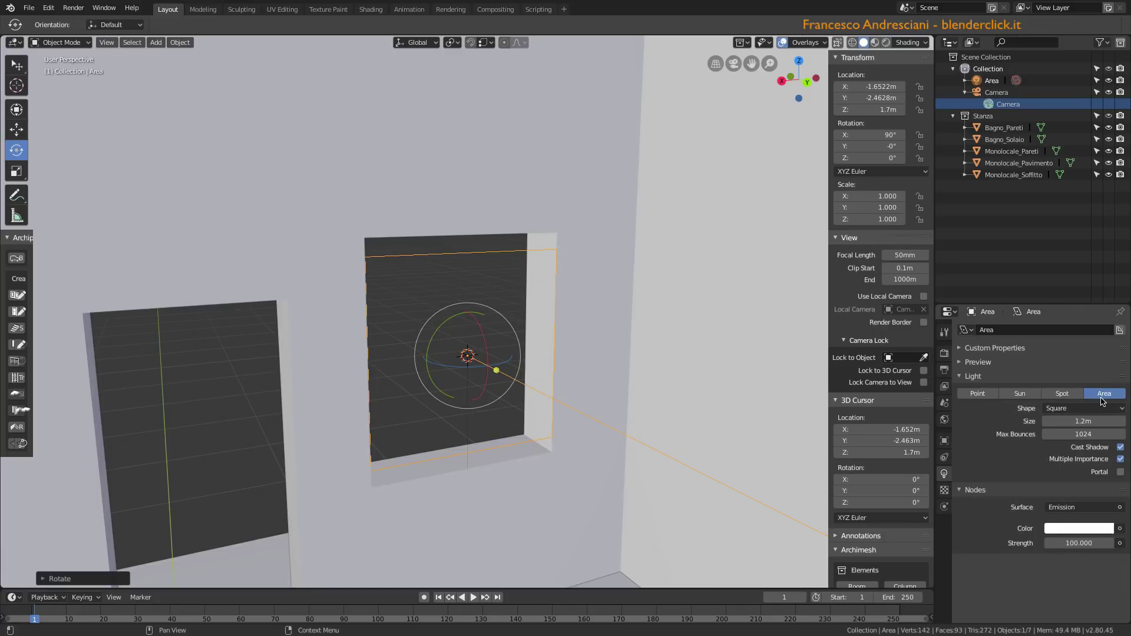
click(1056, 409)
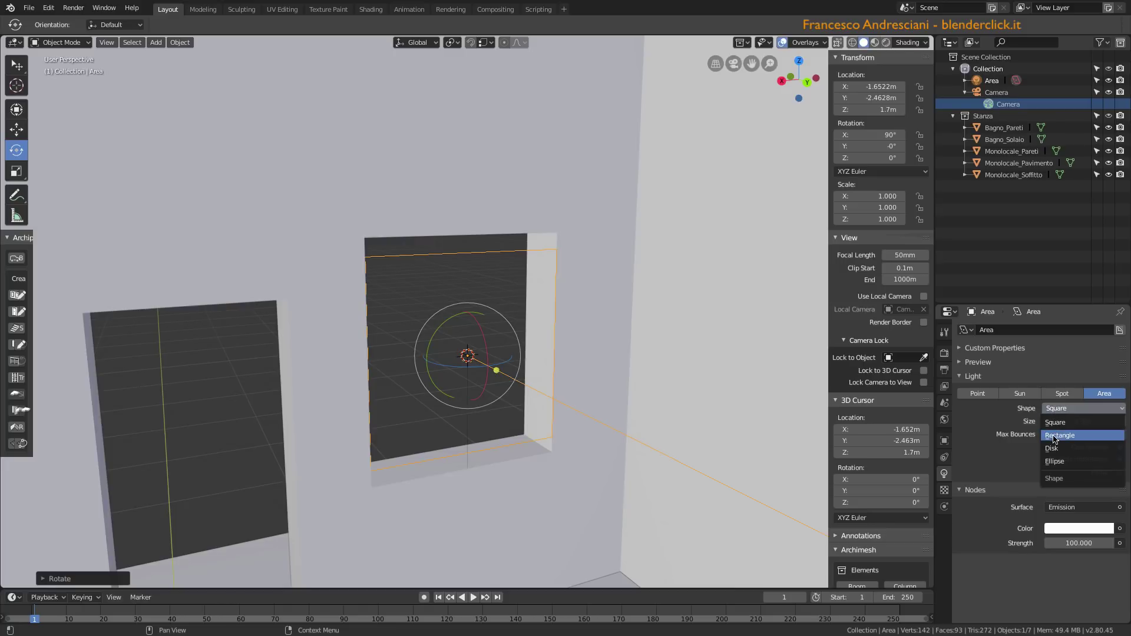
click(1055, 436)
drag(364, 277, 363, 200)
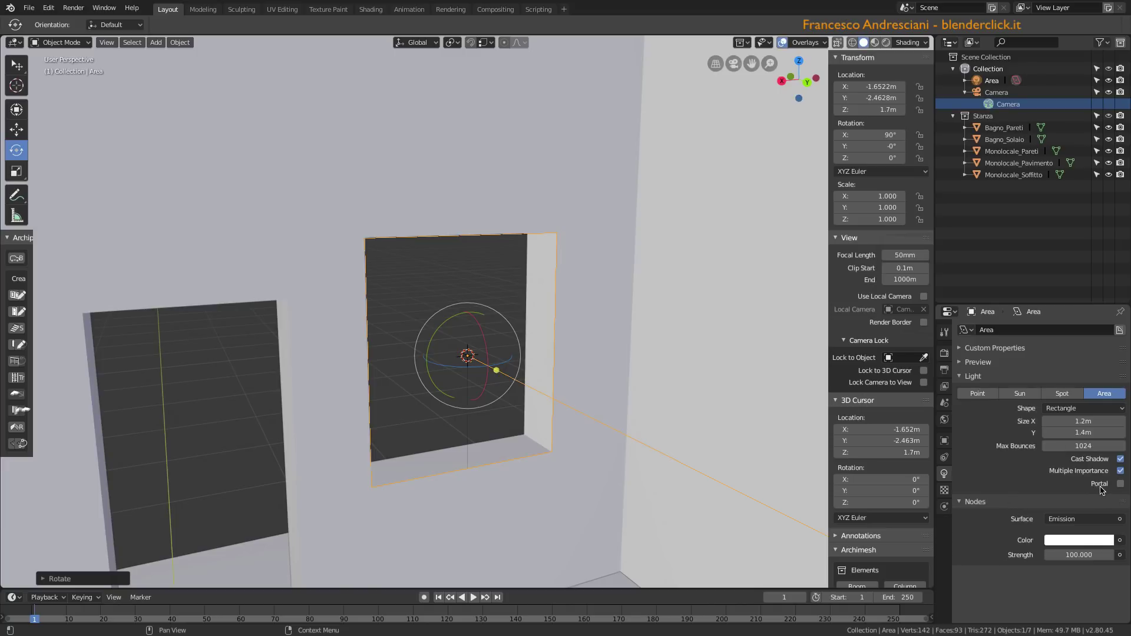
Enable Portal on the window light.
click(1122, 486)
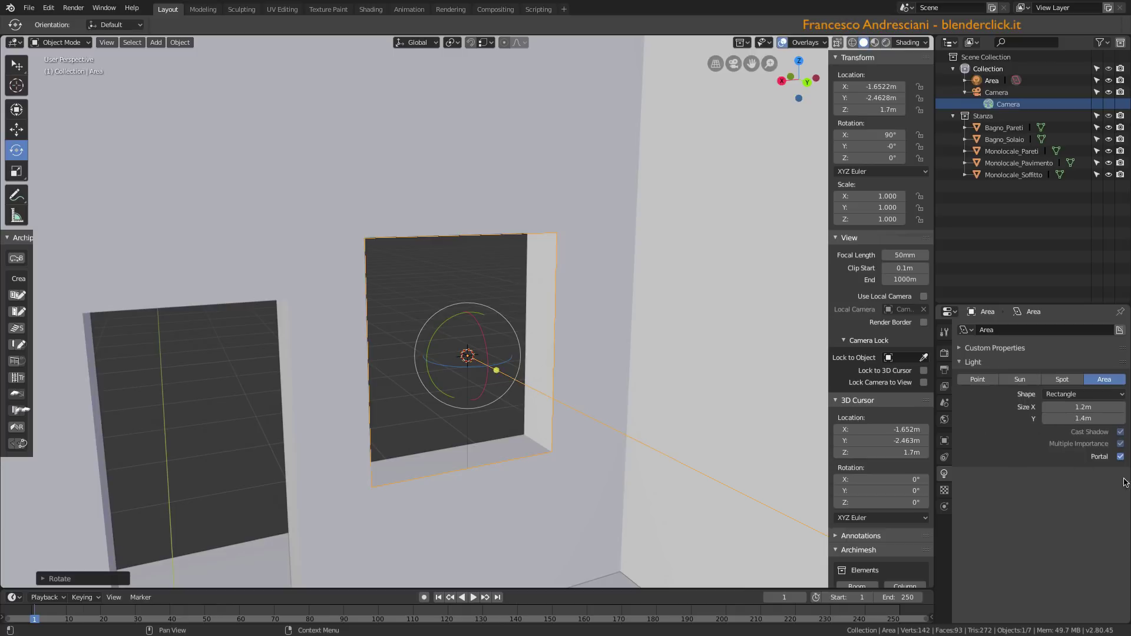
click(1121, 458)
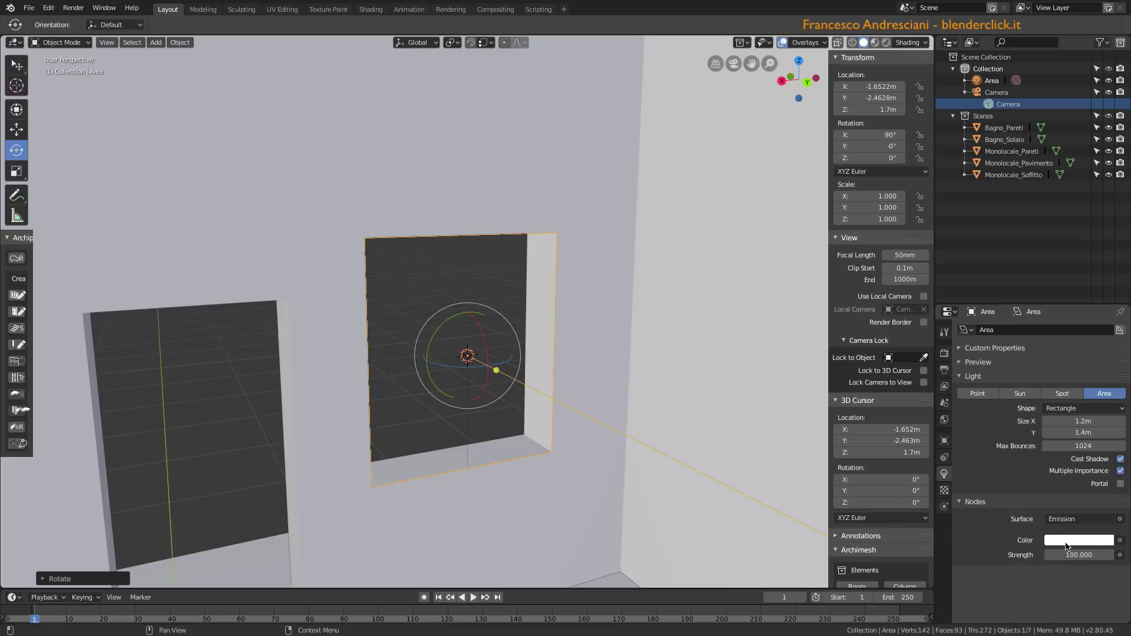
click(1120, 484)
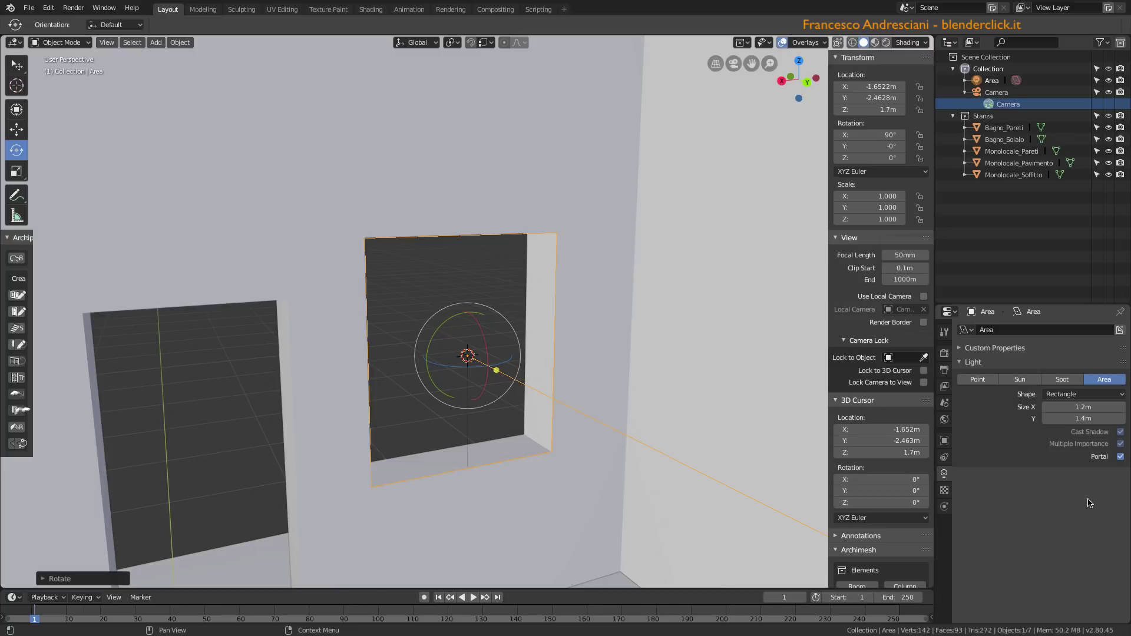
mouse_move(406, 409)
shift+middle_down()
mouse_move(558, 381)
mouse_move(532, 359)
mouse_move(511, 371)
shift+middle_up()
Snap the 3D cursor to the centre of the doorway's four corner vertices.
click(328, 237)
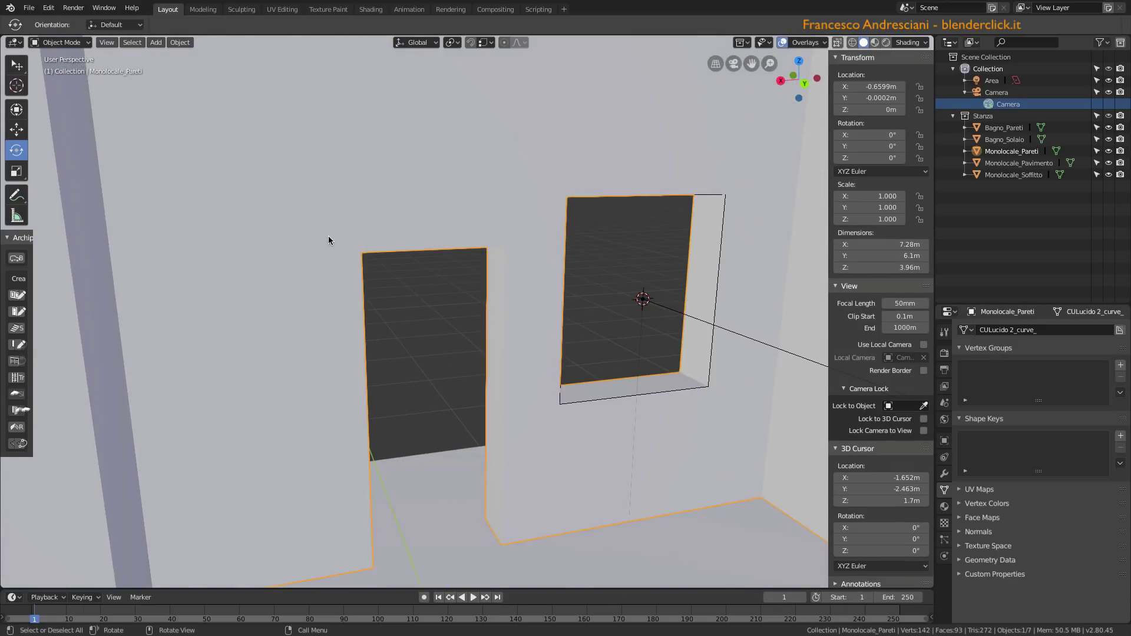
key(Tab)
click(365, 251)
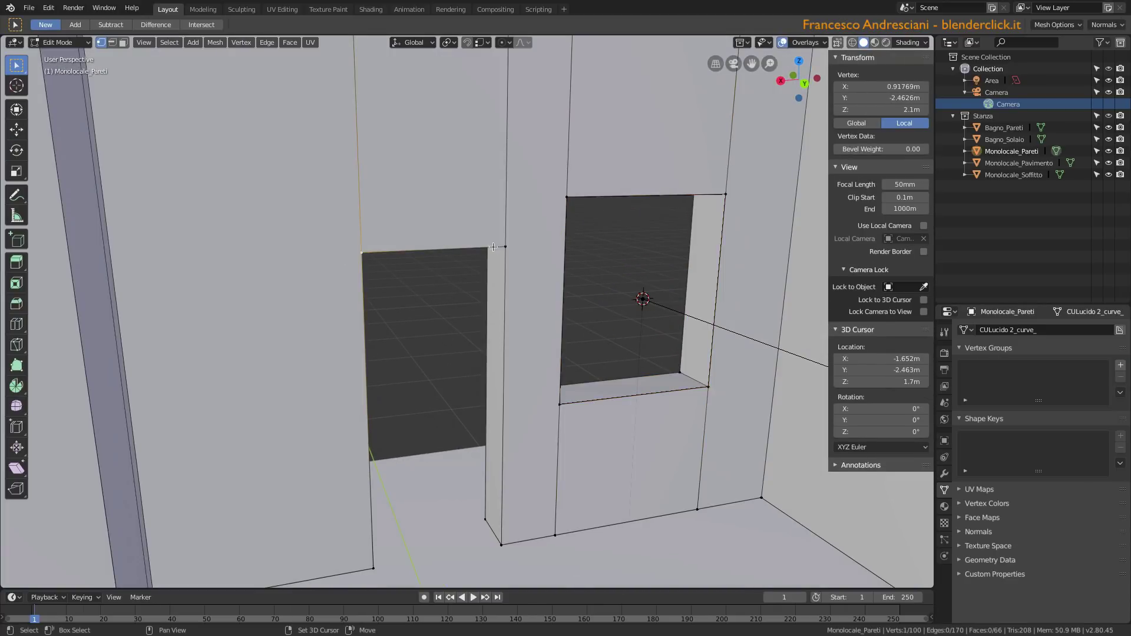
shift+click(506, 247)
shift+click(499, 547)
shift+click(373, 569)
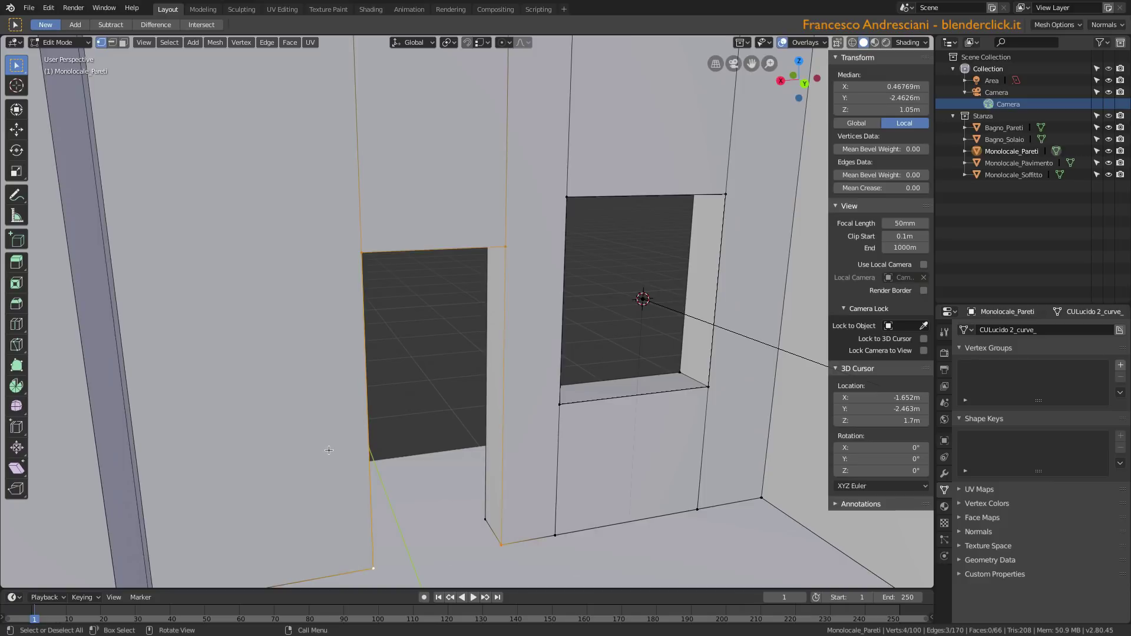
key(shift+s)
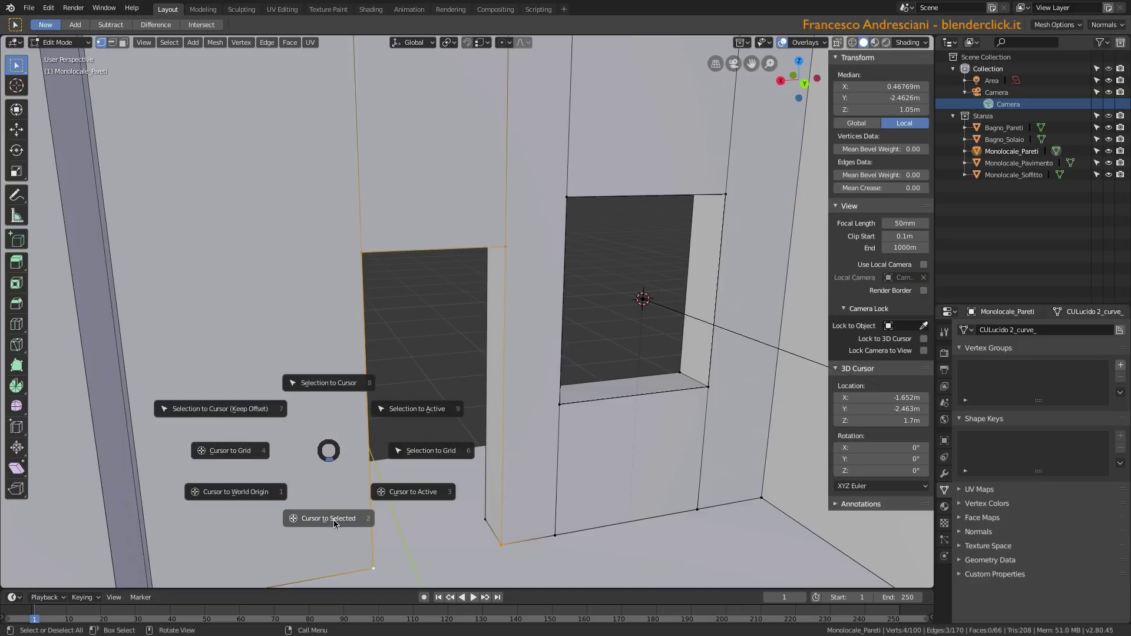
click(330, 520)
key(Tab)
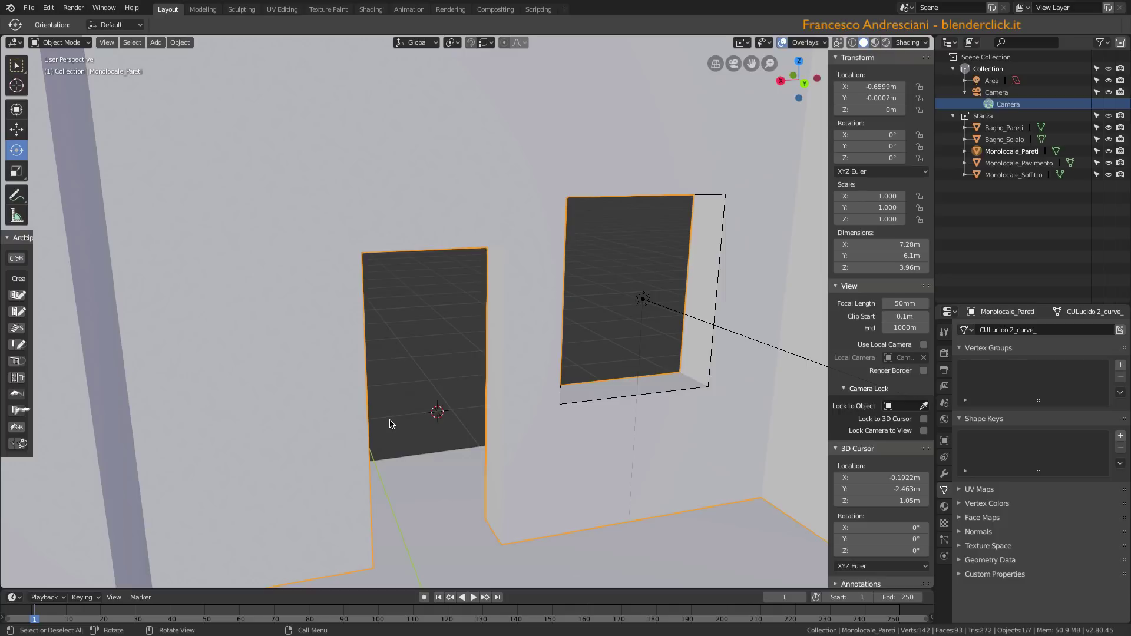
Add an Area light in the doorway rotated 90° on X.
key(shift+a)
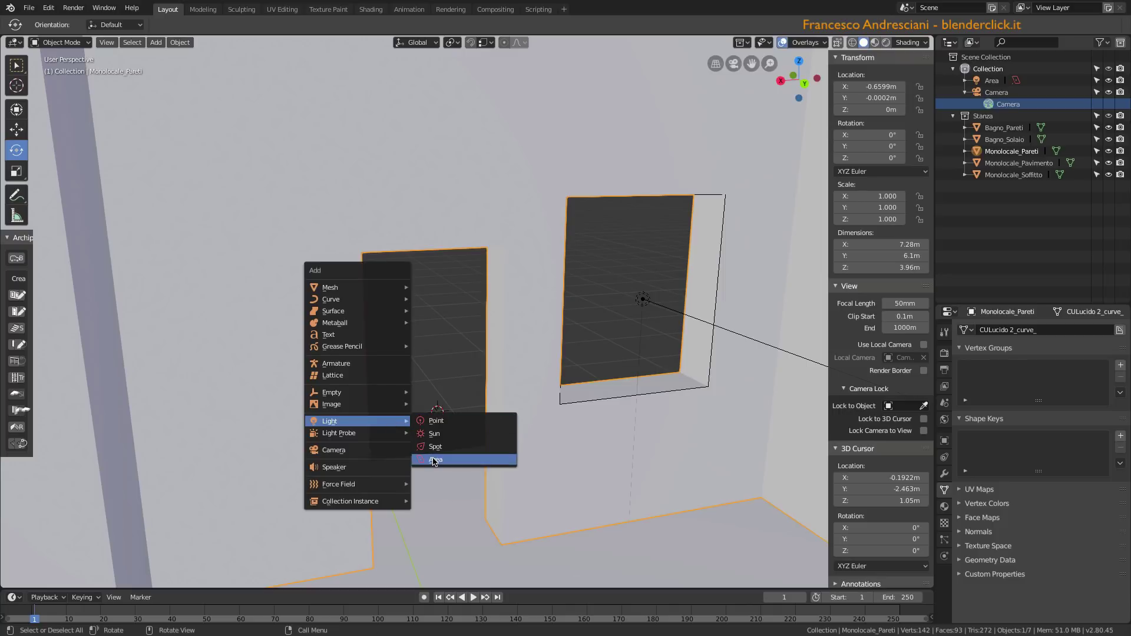
click(434, 461)
key(r)
key(x)
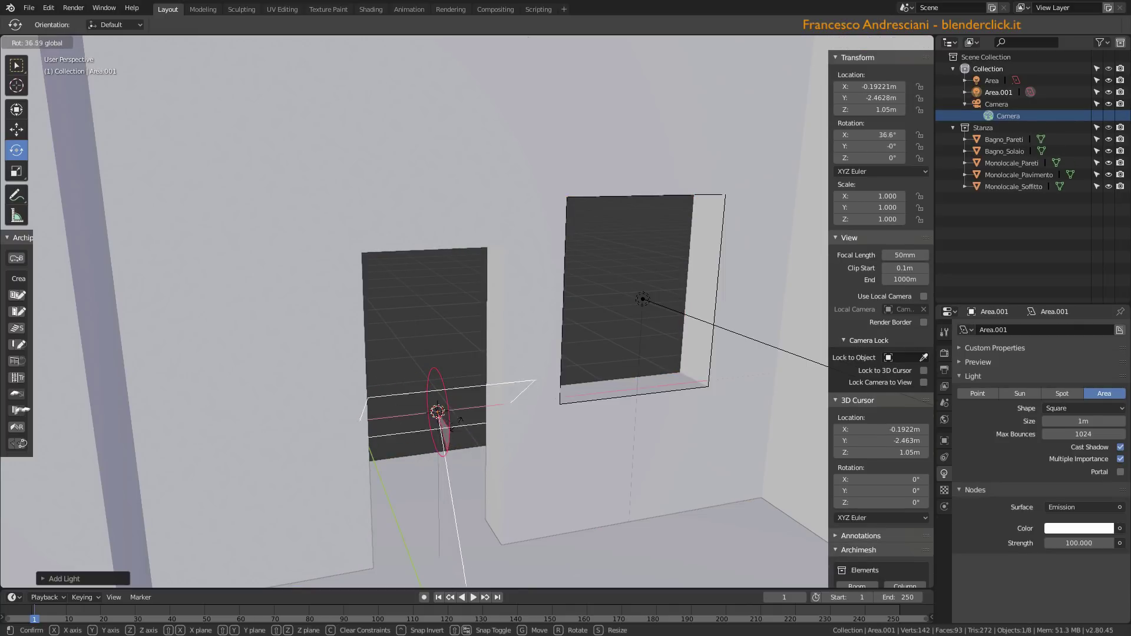
key(9)
key(0)
key(Return)
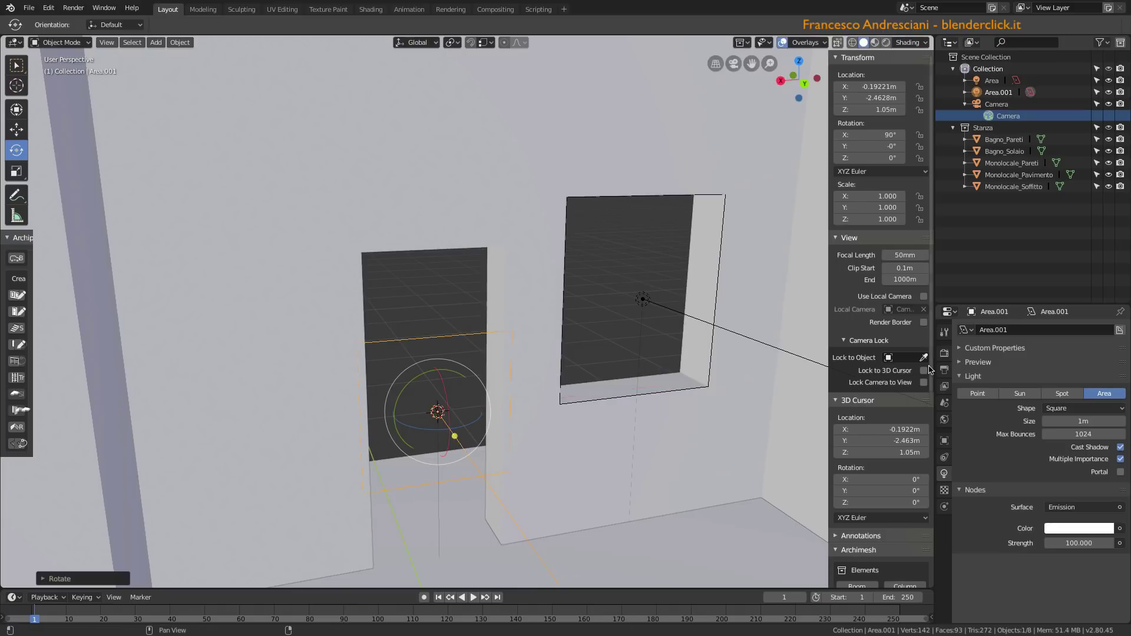
Make the doorway light a 0.9 m × 2.1 m Rectangle with Portal enabled.
click(1059, 412)
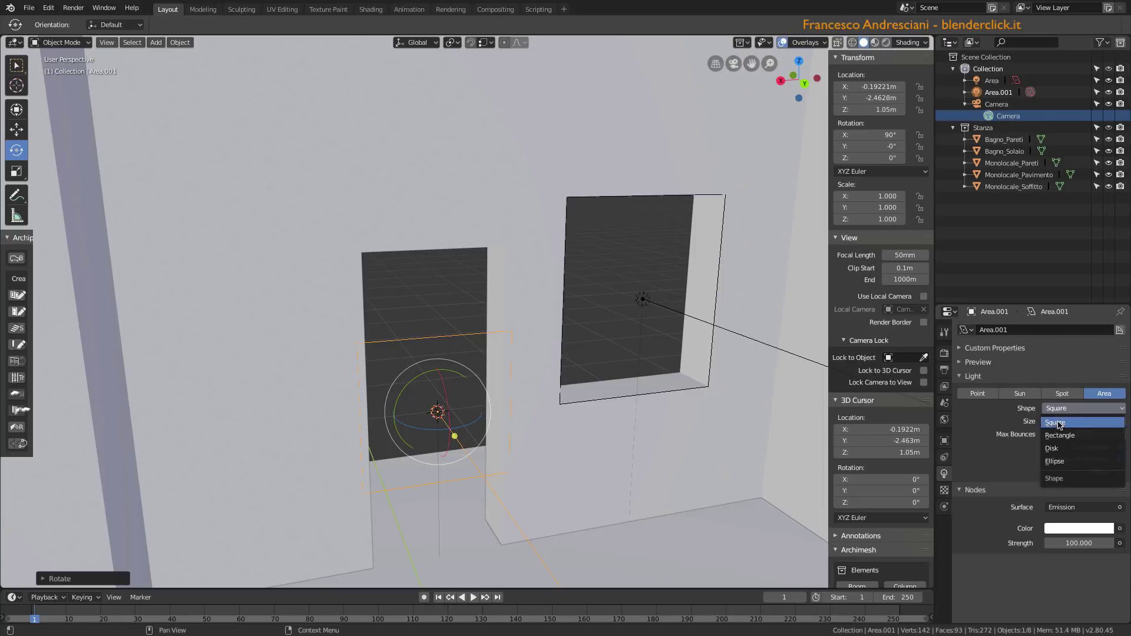
click(1060, 435)
mouse_move(510, 330)
mouse_down()
mouse_move(493, 217)
mouse_move(501, 239)
mouse_up()
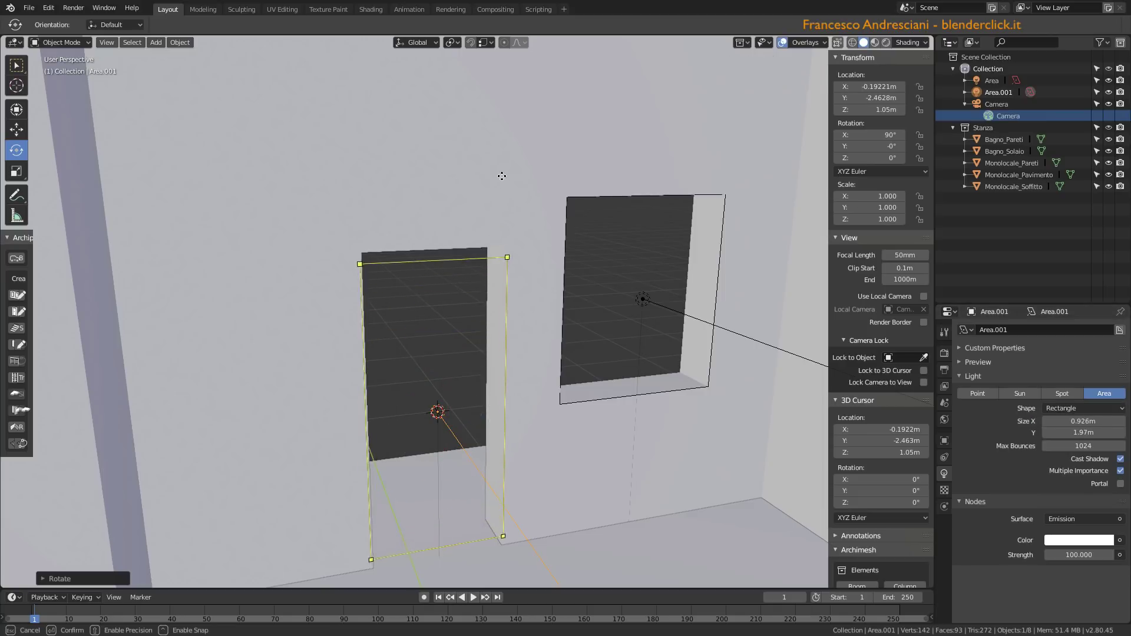
click(1121, 484)
middle_drag(453, 292, 531, 294)
scroll(448, 289, down, 5)
Snap the 3D cursor to the centre of the opposite wall's window edges.
scroll(714, 305, up, 8)
mouse_move(714, 305)
middle_down()
mouse_move(649, 377)
mouse_move(606, 362)
middle_up()
click(435, 185)
key(Tab)
alt+click(550, 102)
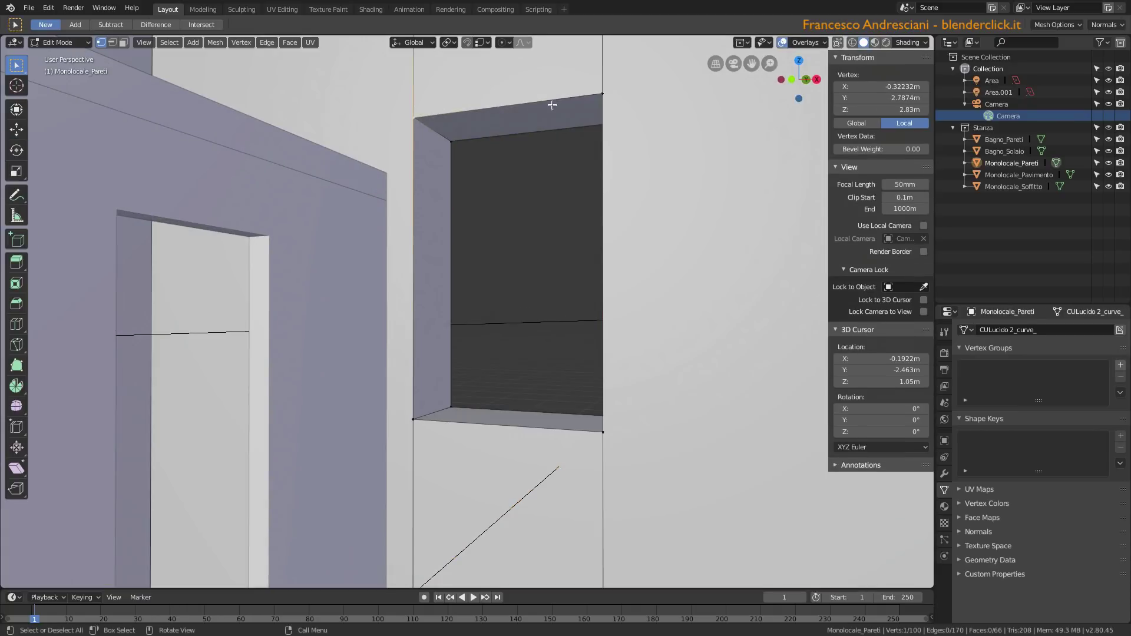
key(shift+s)
click(466, 430)
key(Tab)
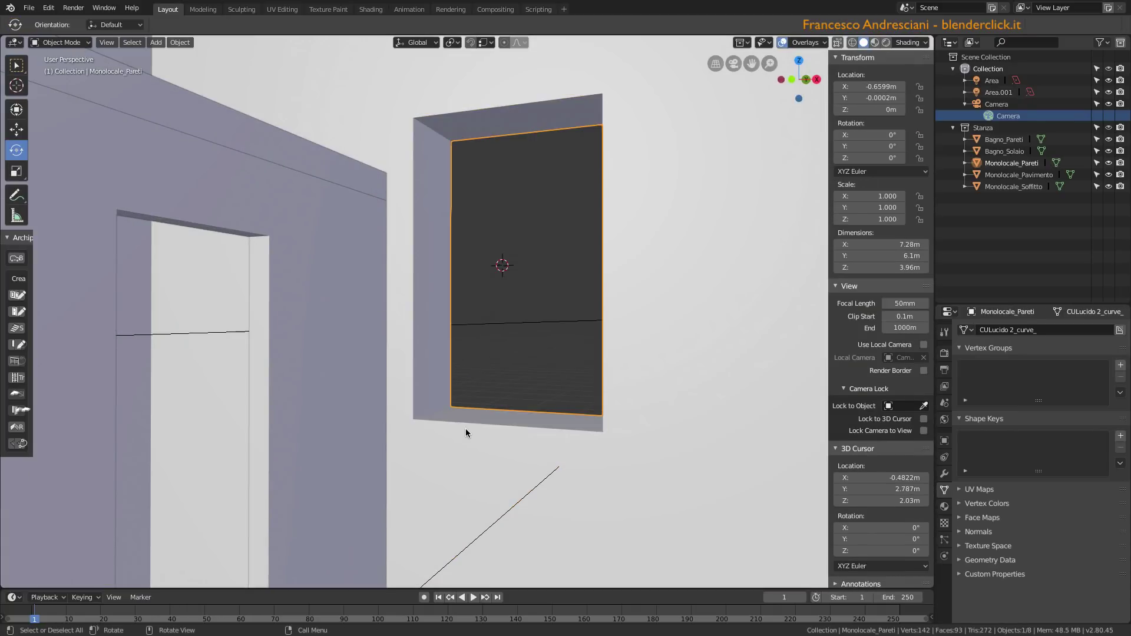
Add an Area light rotated -90° on X as a 0.995 × 1.6 m rectangular portal.
key(shift+a)
click(748, 363)
drag(488, 239, 543, 272)
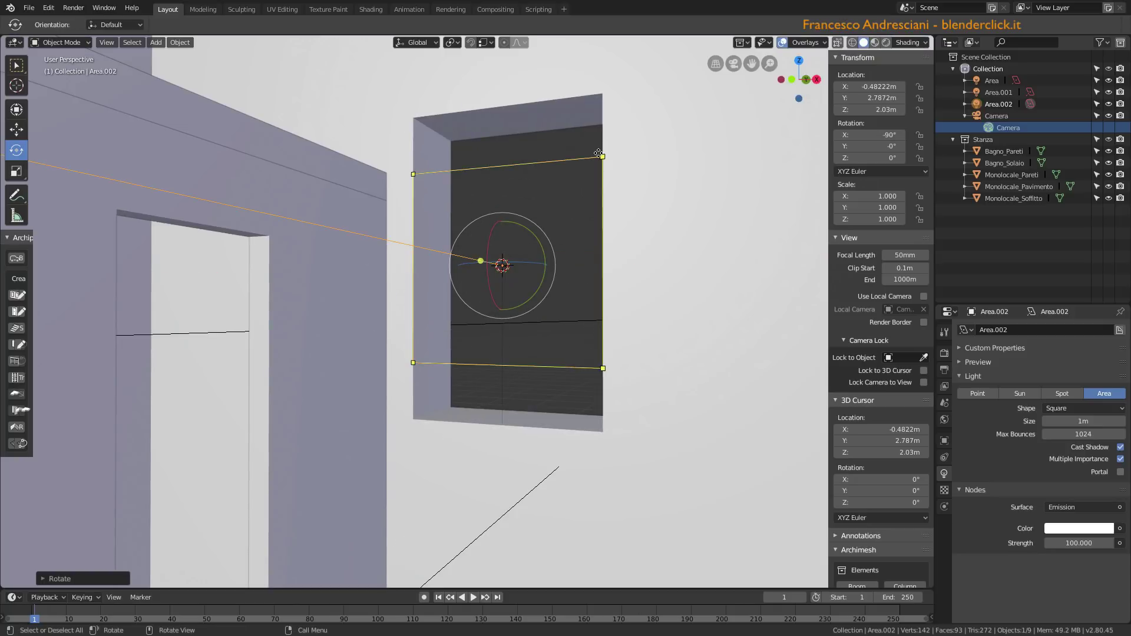
click(1085, 408)
click(1084, 421)
drag(602, 157, 601, 64)
click(1121, 484)
middle_drag(429, 322, 491, 252)
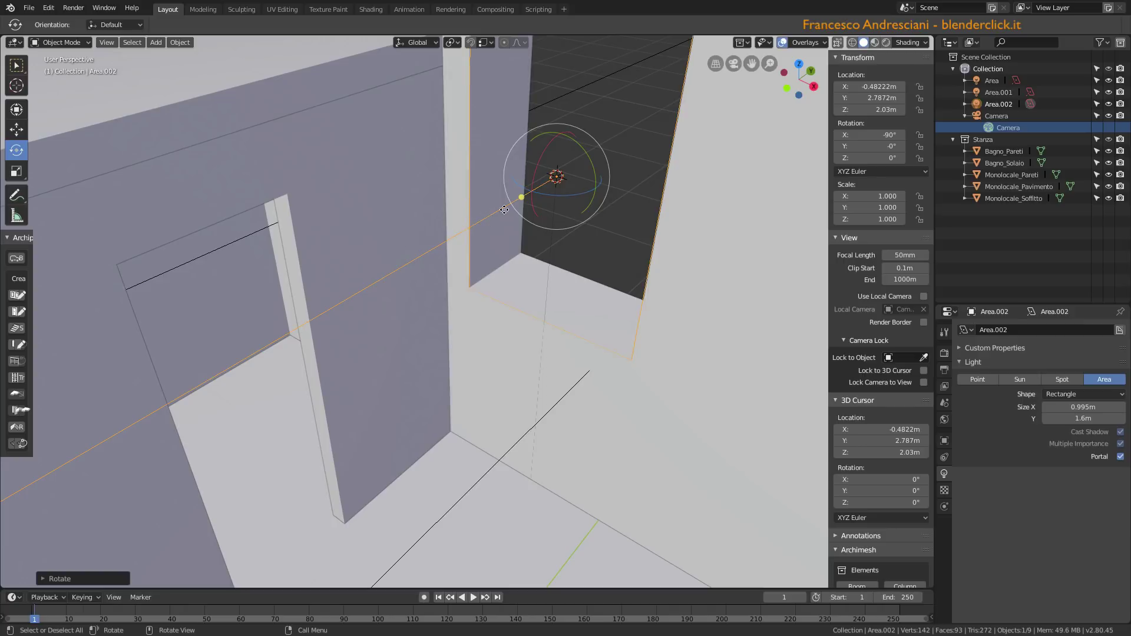
mouse_move(488, 284)
middle_down()
mouse_move(532, 238)
mouse_move(518, 247)
middle_up()
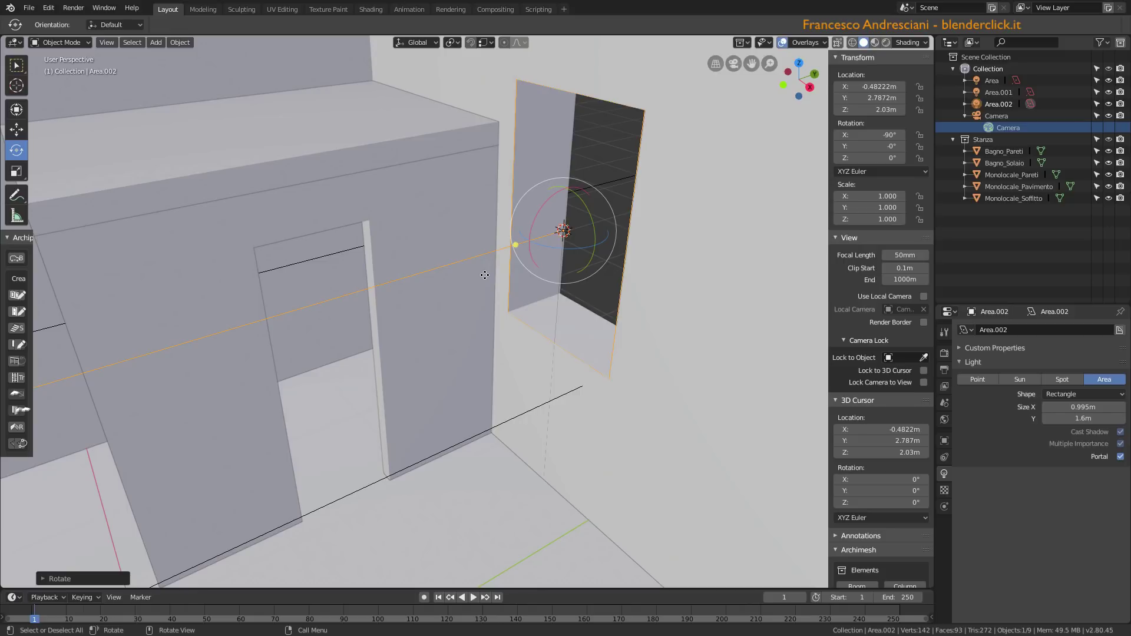
Render the room from the camera view into Slot 3.
key(KP_0)
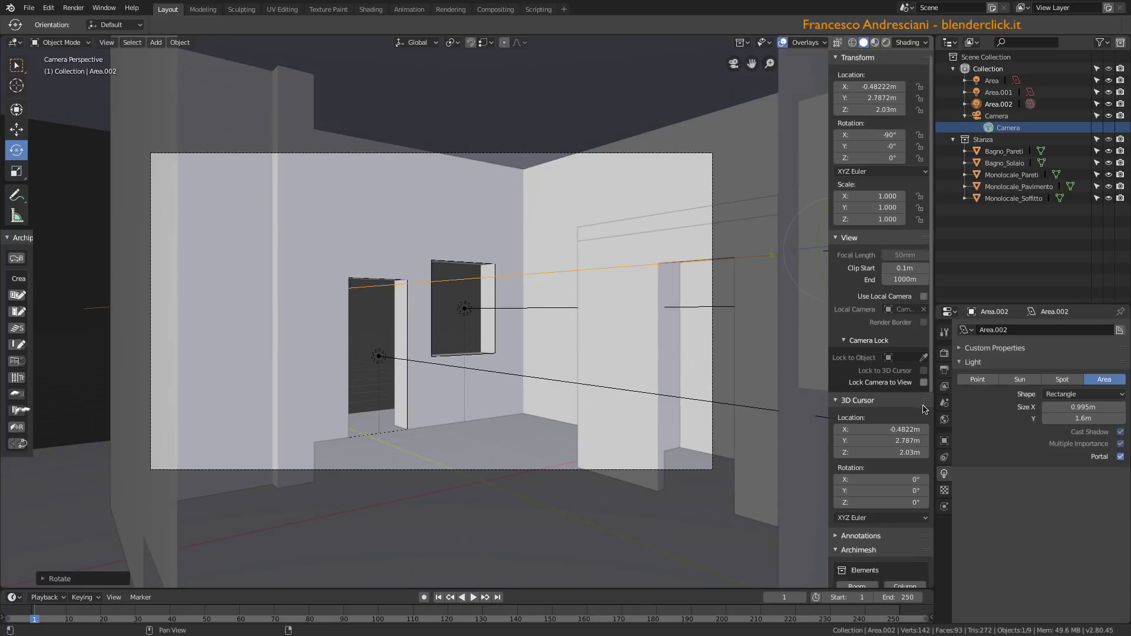
click(945, 353)
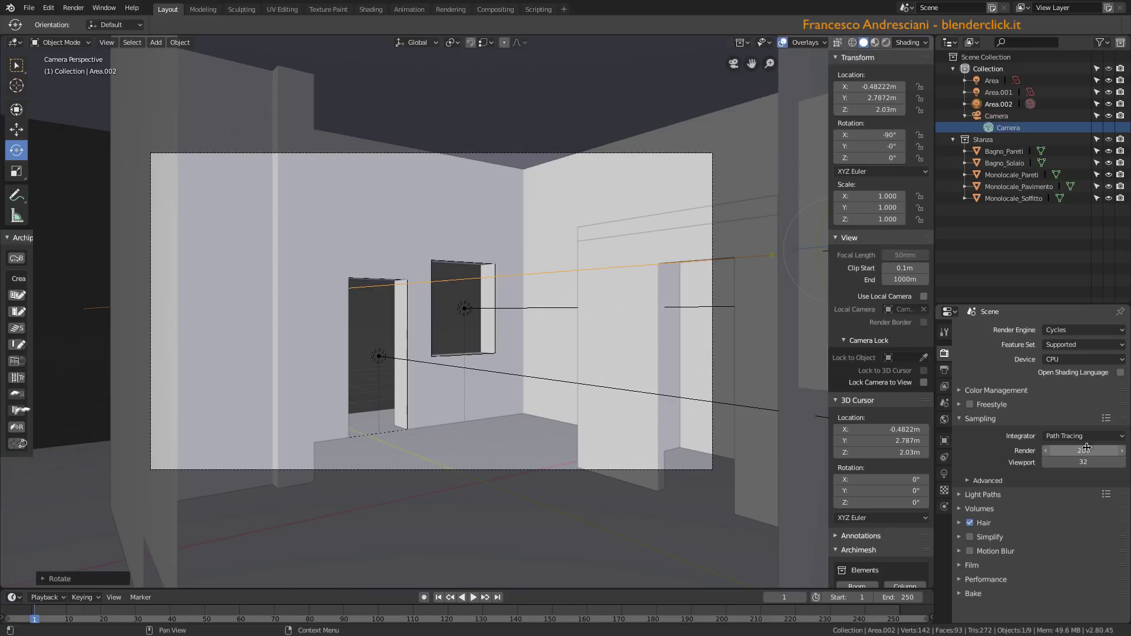
key(F12)
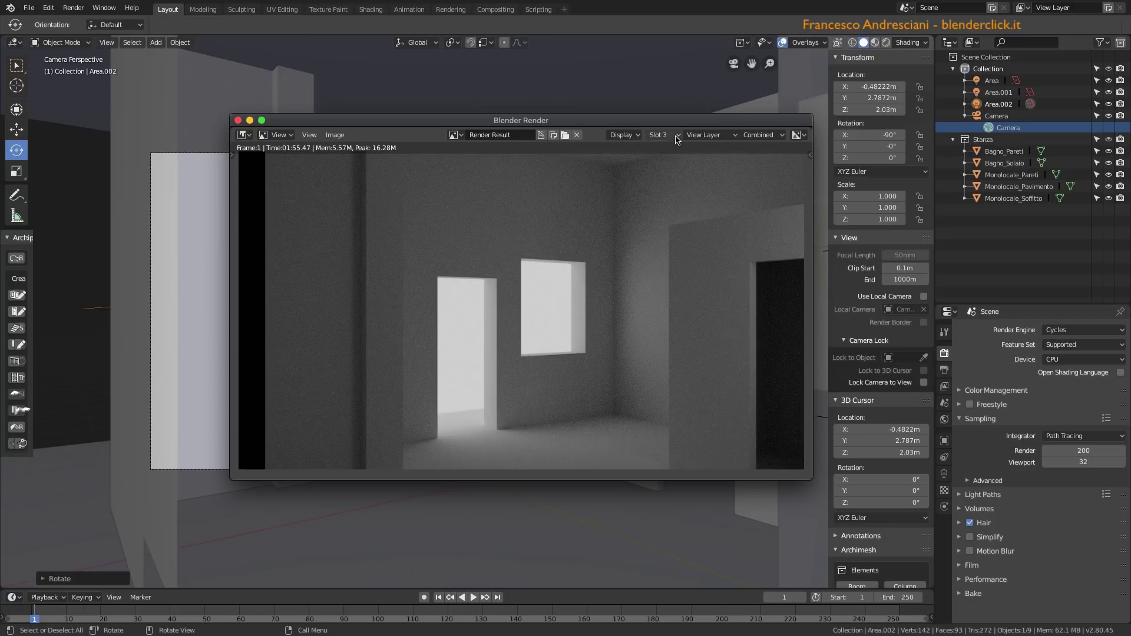
click(674, 136)
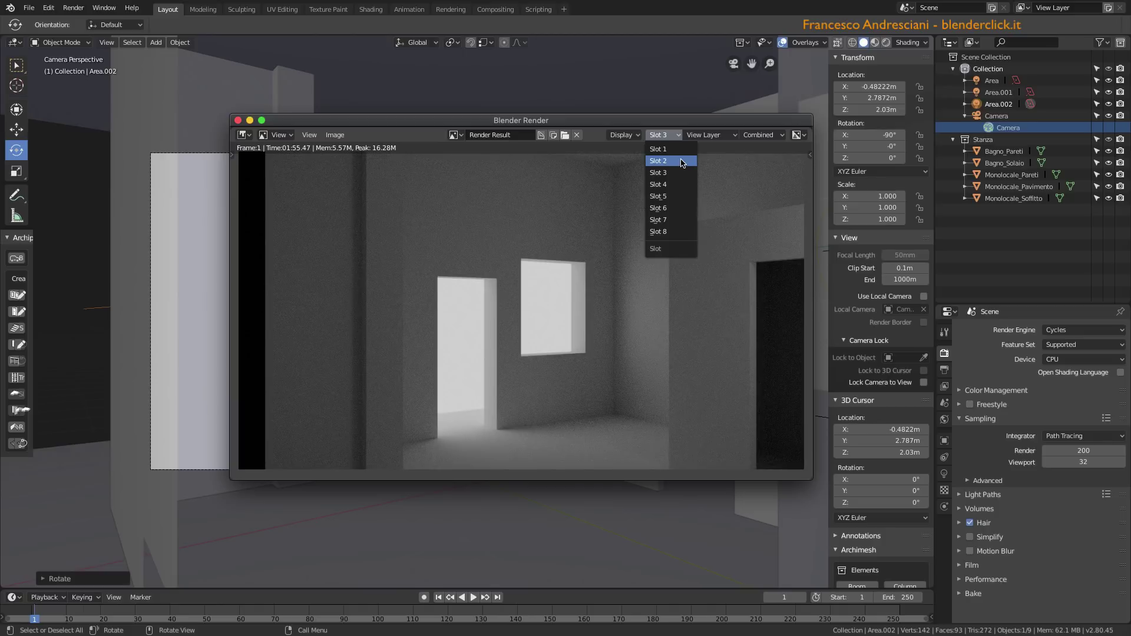
click(682, 162)
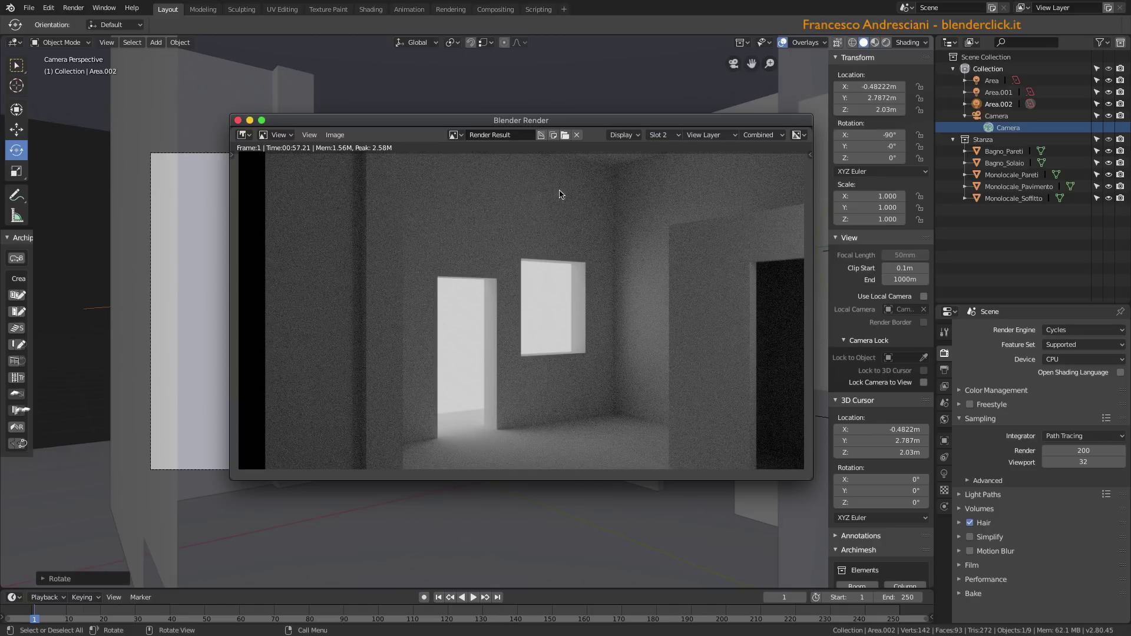
click(673, 135)
click(674, 149)
click(674, 135)
click(677, 160)
key(j)
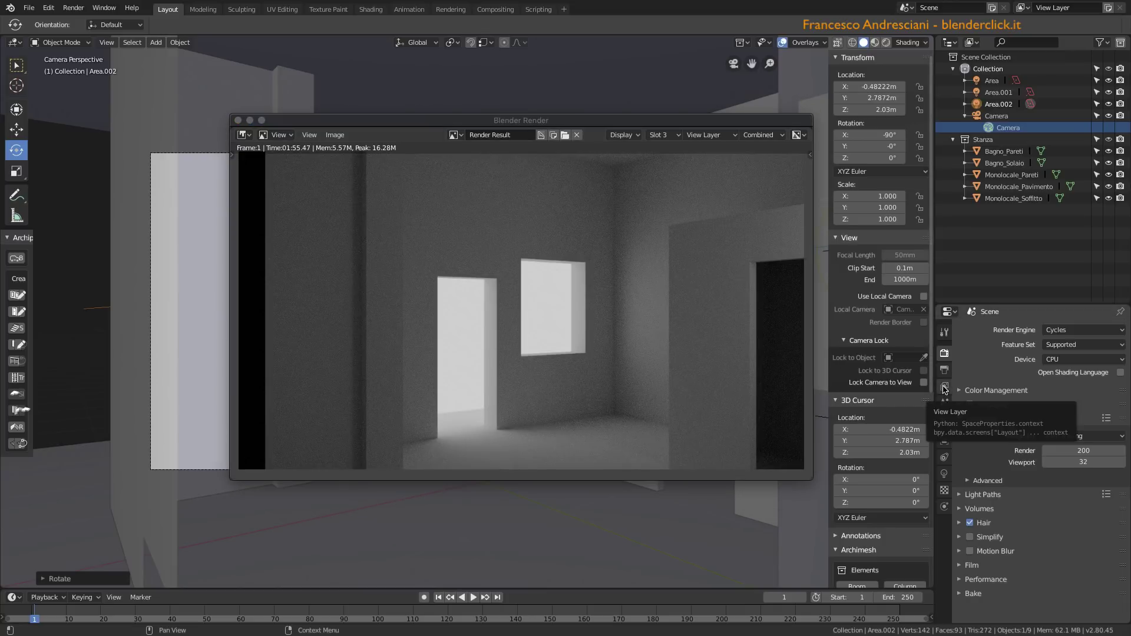
Enable view-layer denoising, keeping the radius at 8 px.
click(944, 388)
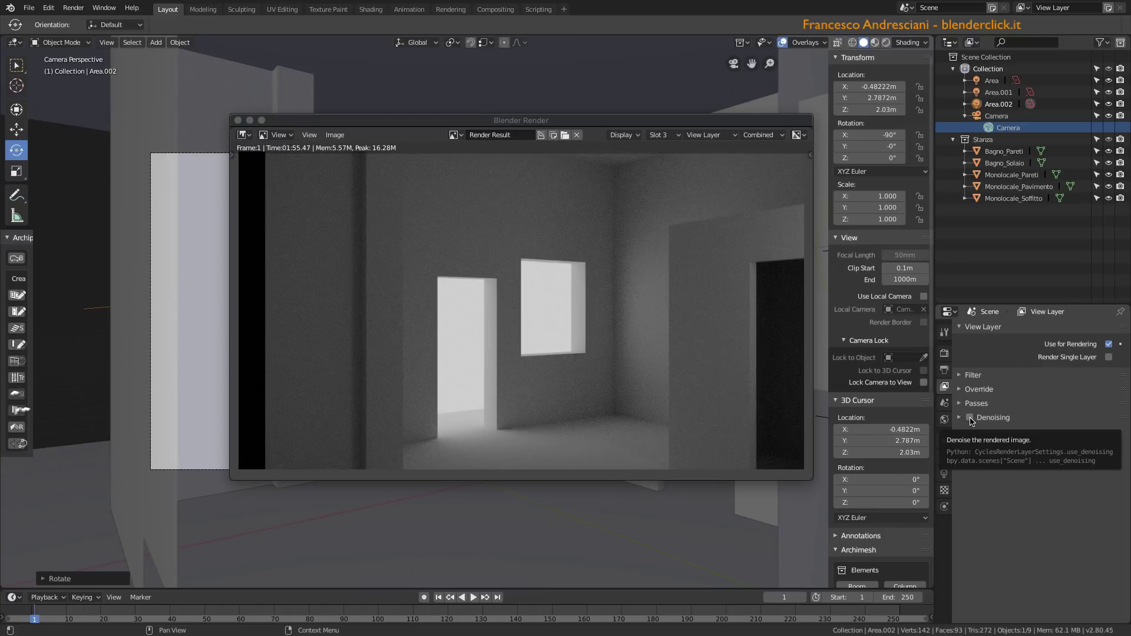
click(970, 418)
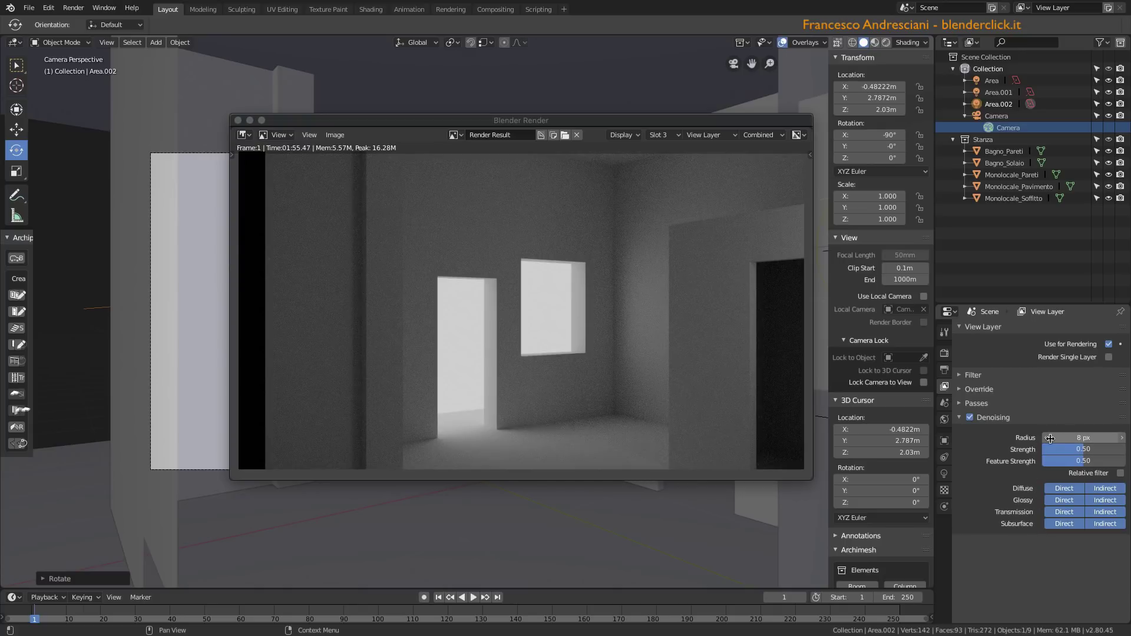
drag(1057, 440, 1043, 440)
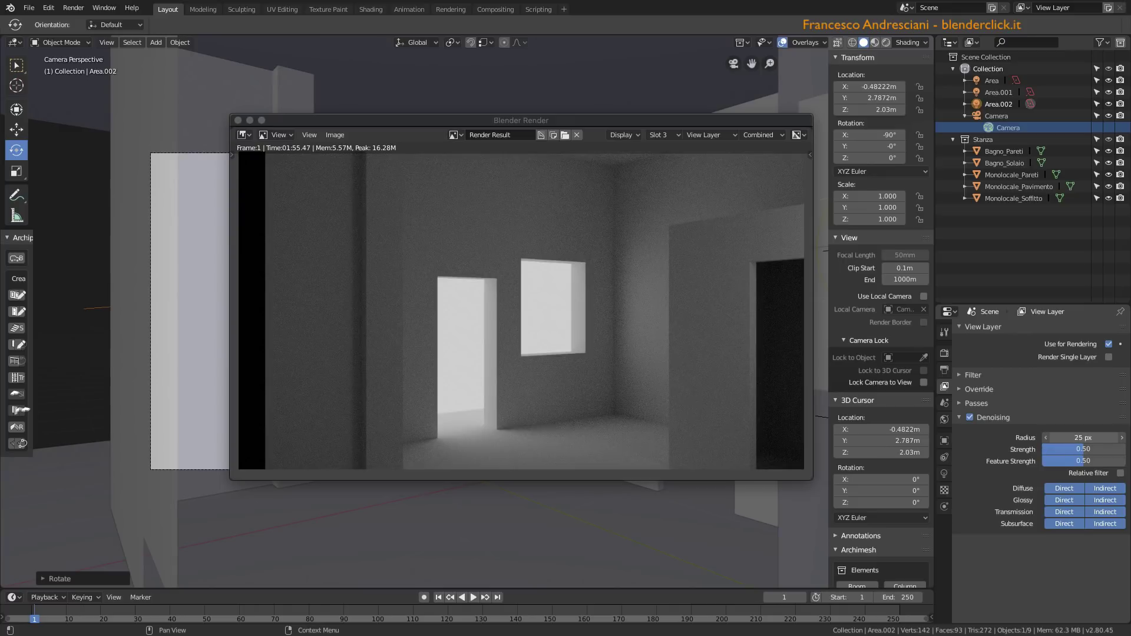
click(1076, 438)
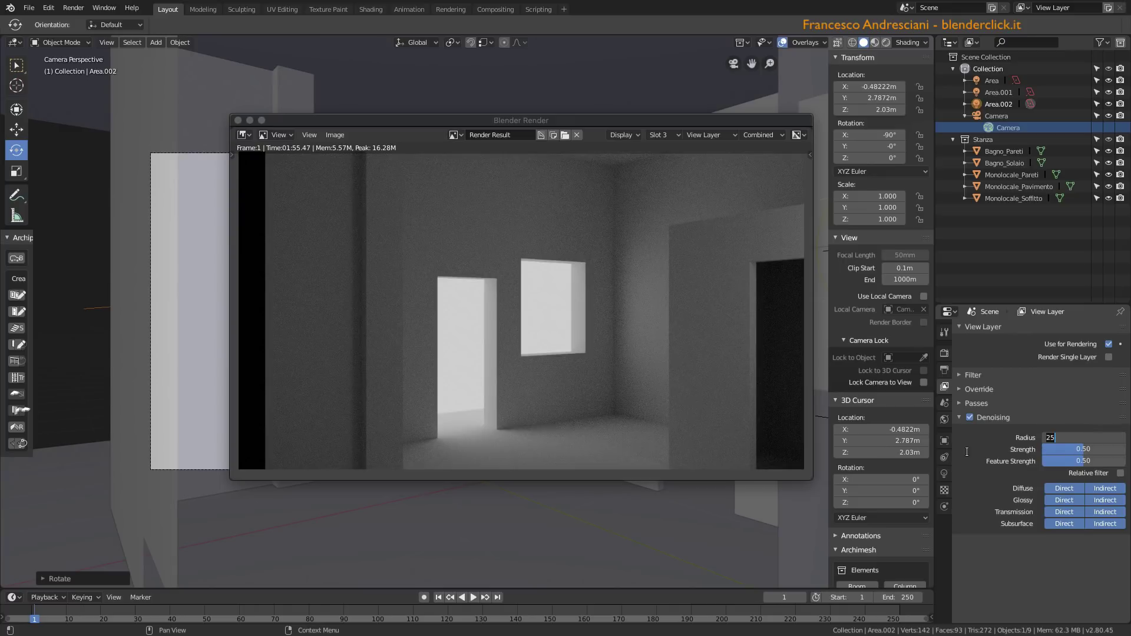
text(8)
key(Return)
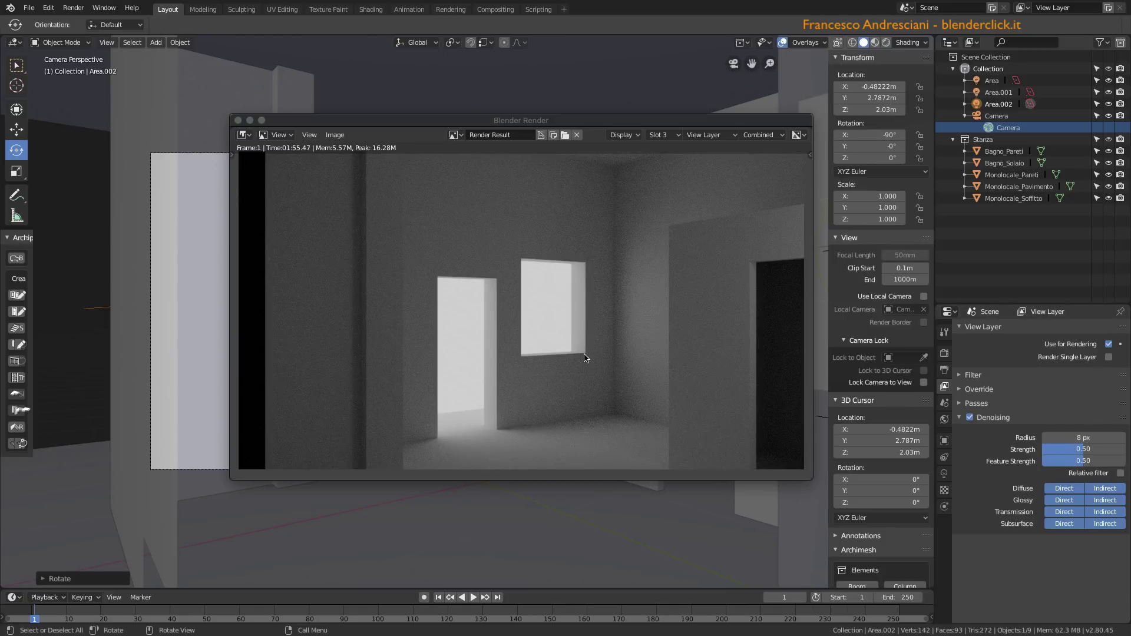
Select the empty render Slot 4 and close the render window.
click(669, 139)
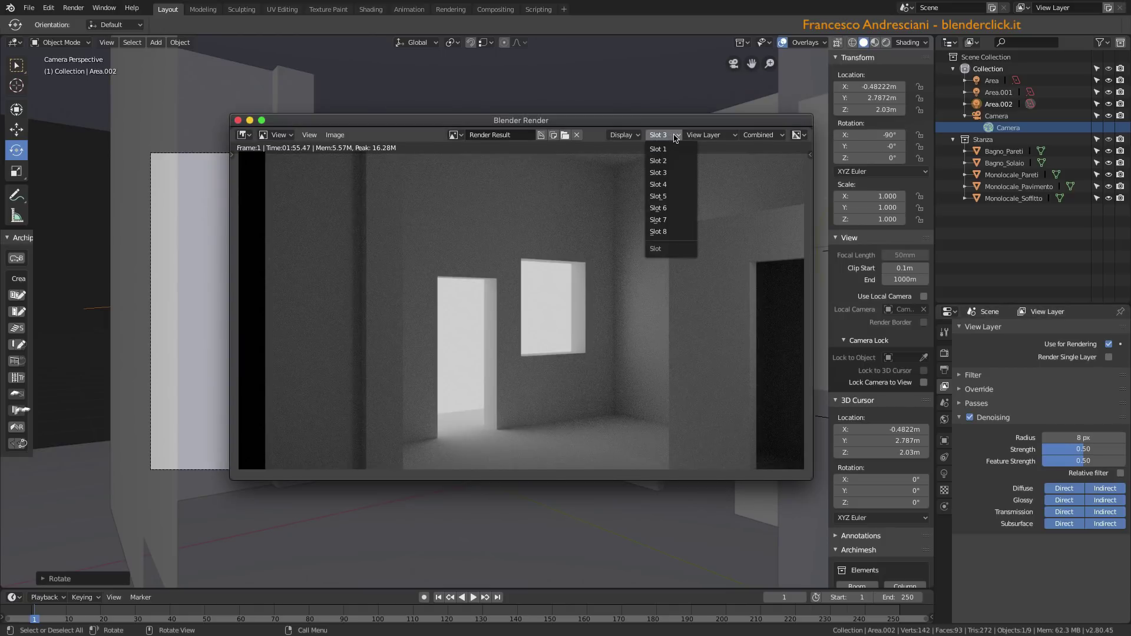
click(675, 194)
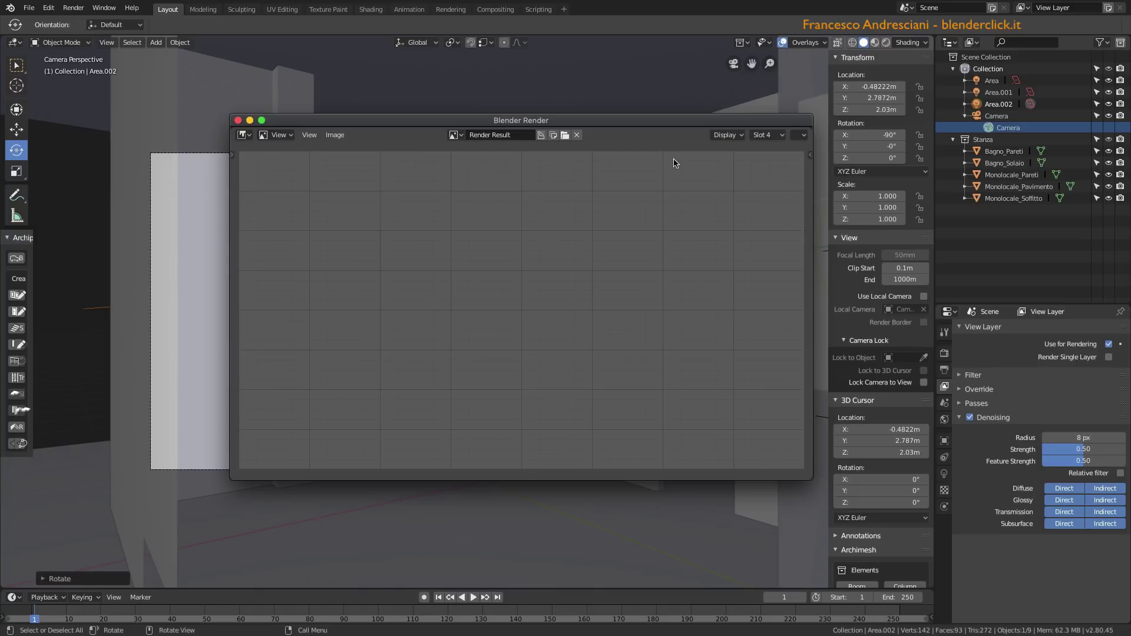
click(239, 120)
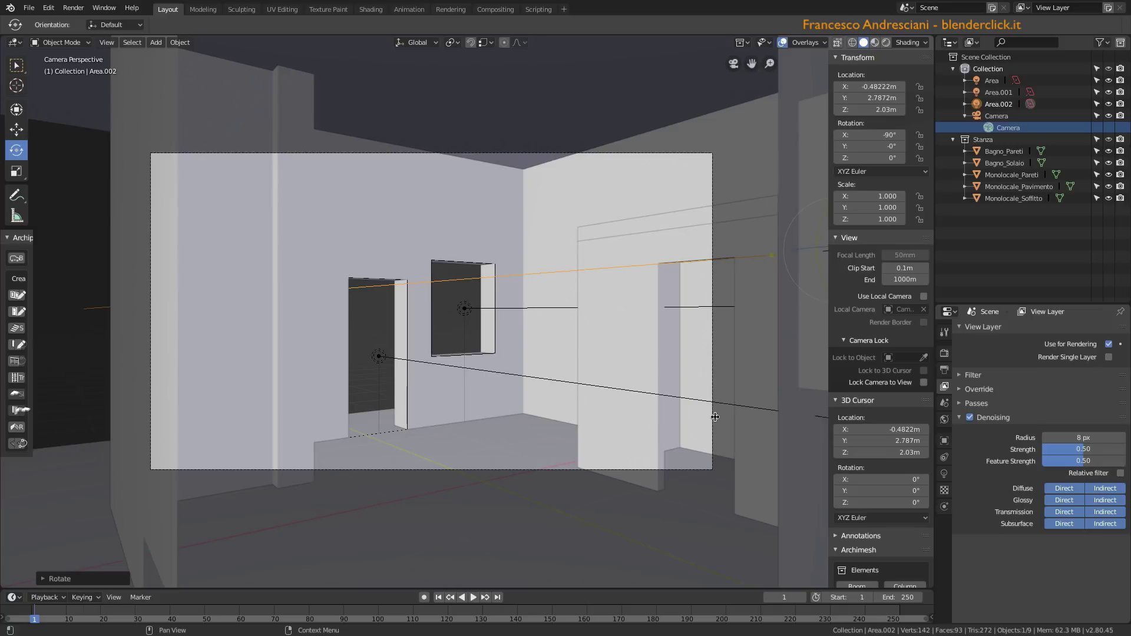
Render the camera view into Slot 4 and compare the denoised image against Slot 3.
key(F12)
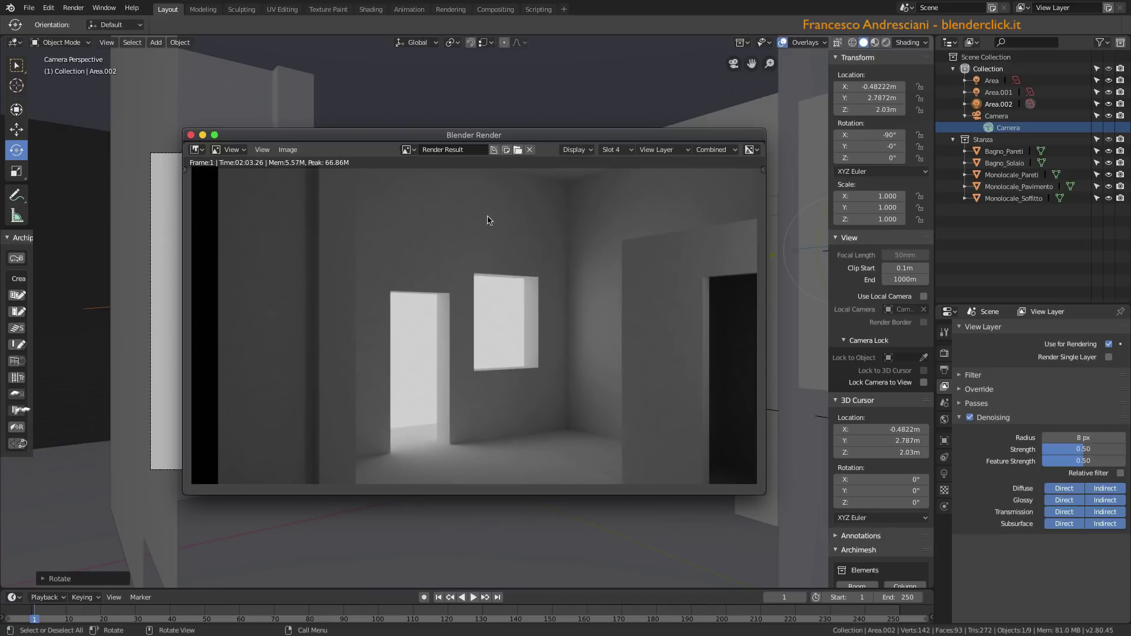
key(alt+j)
click(615, 154)
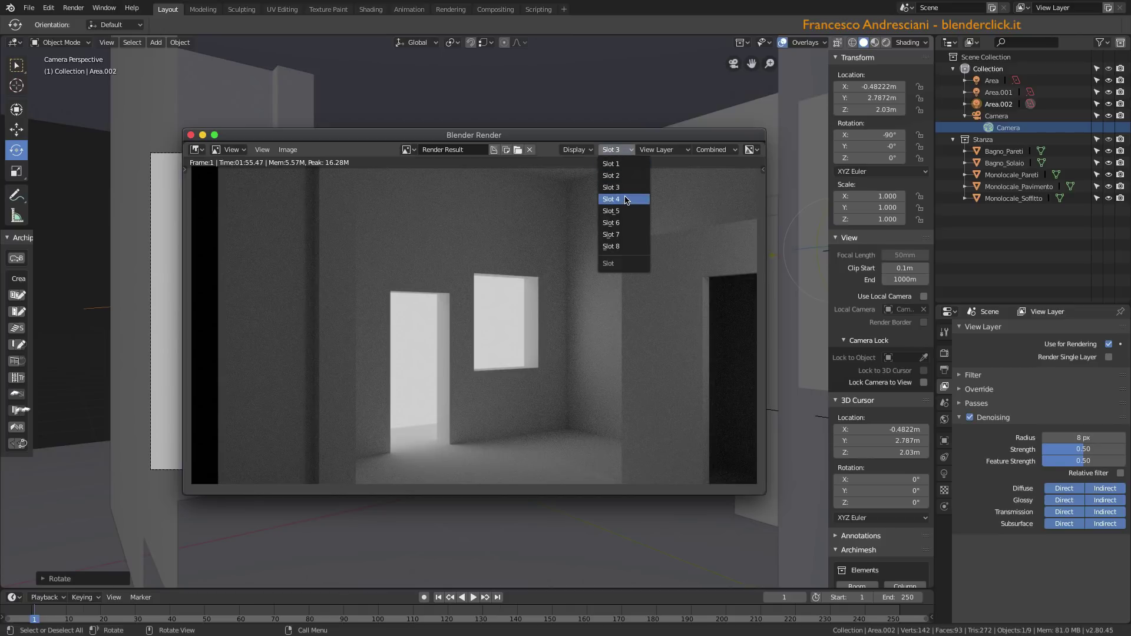
click(626, 201)
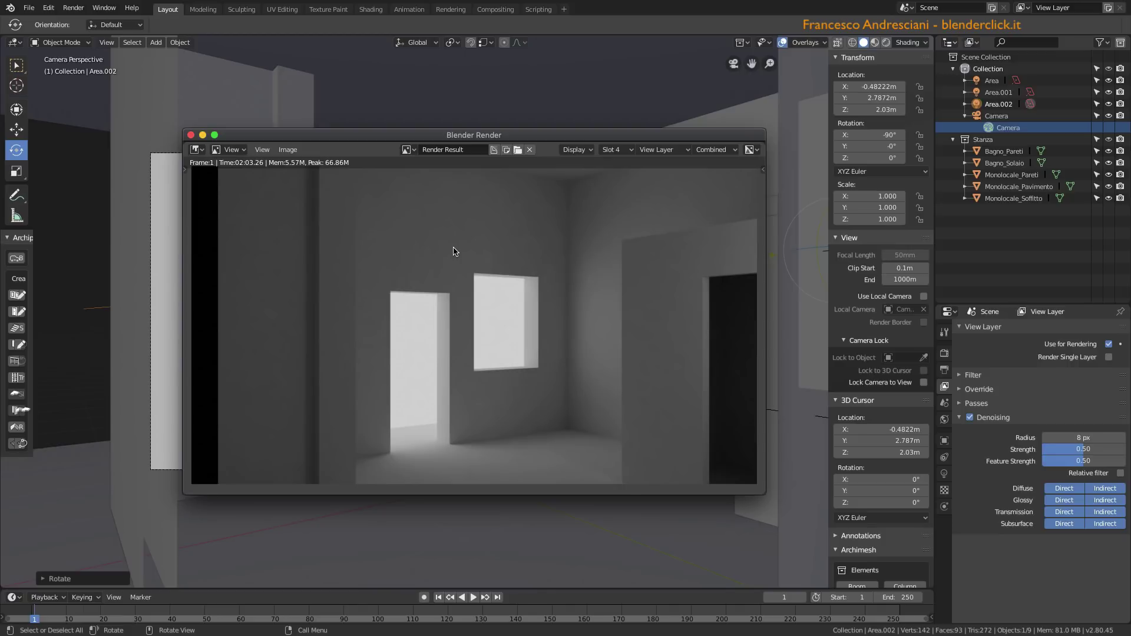
Compare the noisy Slot 1 render with denoised Slot 4, then close the render window.
click(615, 150)
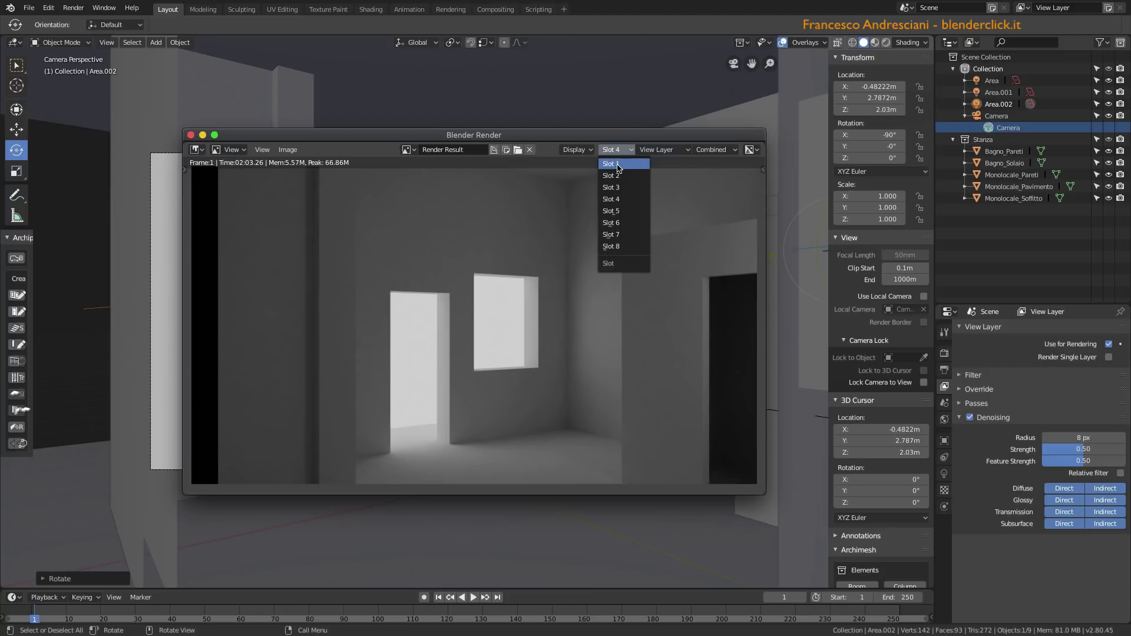
click(618, 167)
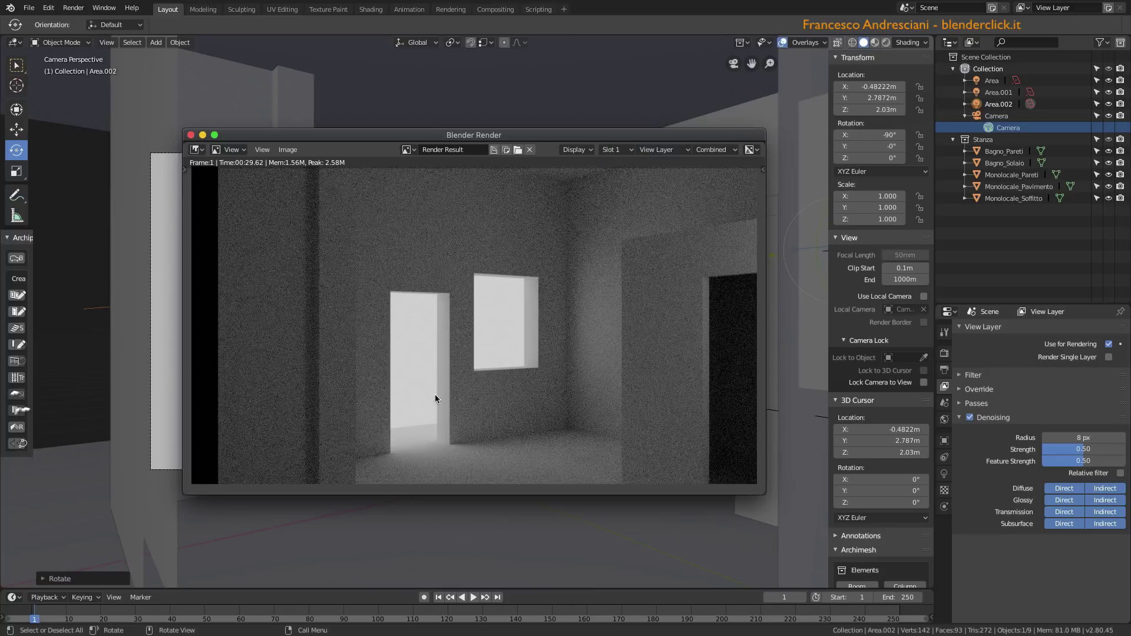
click(620, 151)
click(613, 199)
key(Escape)
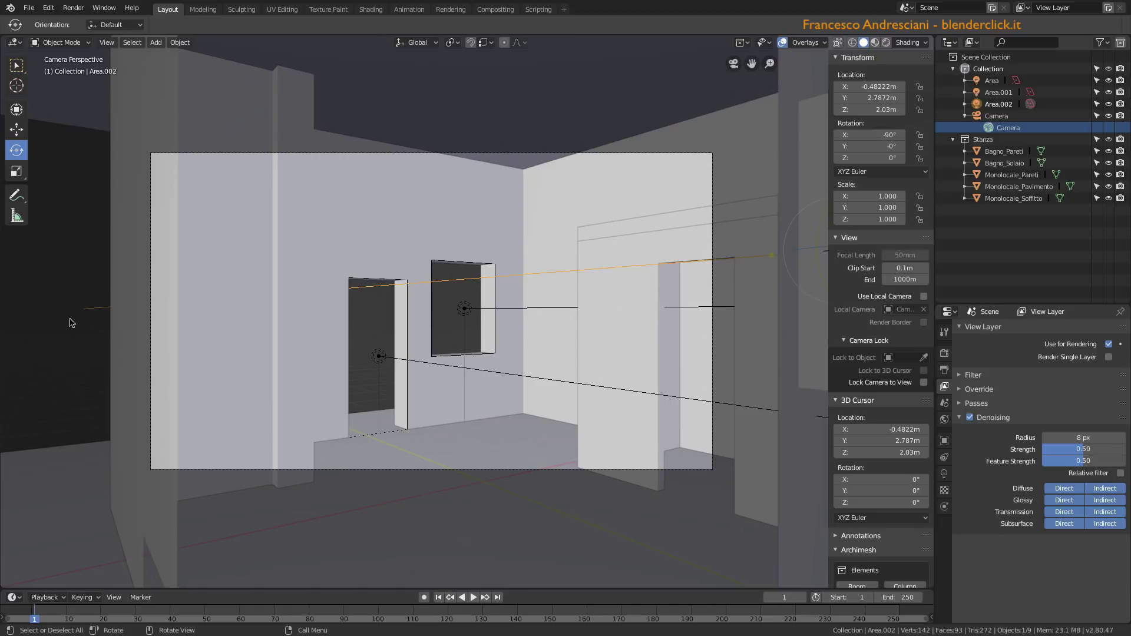
Snap the 3D cursor to the Monocolale_Pareti floor corner vertex at X -0.6422, Y -2.463, Z 0.
mouse_move(70, 322)
middle_down()
mouse_move(307, 360)
mouse_move(316, 376)
mouse_move(369, 371)
mouse_move(196, 462)
middle_up()
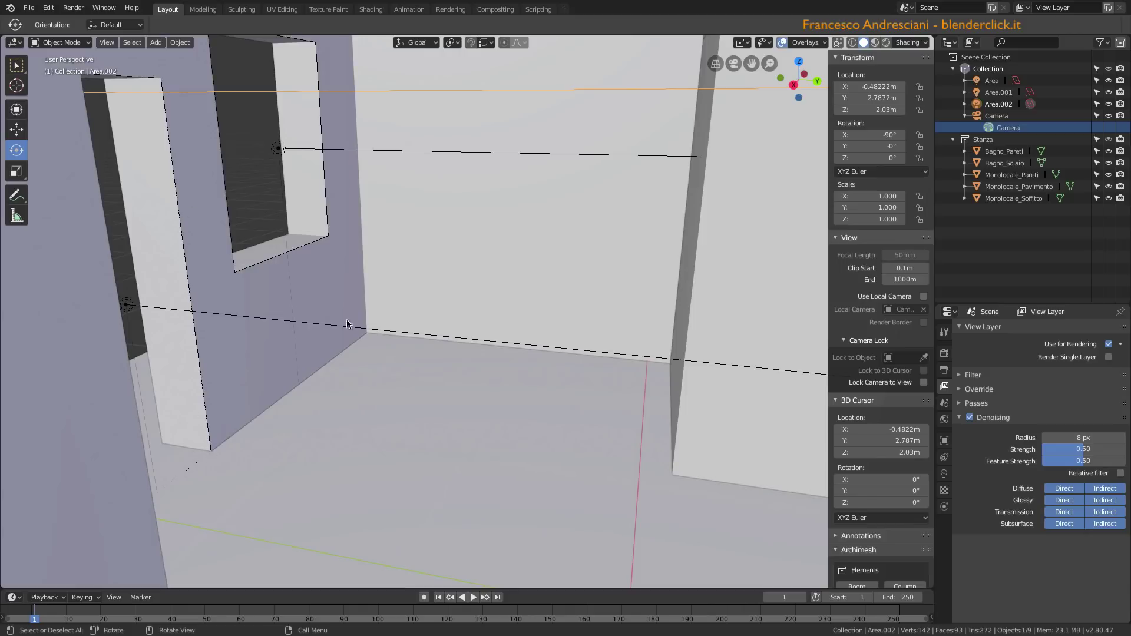
mouse_move(702, 454)
middle_down()
mouse_move(513, 430)
mouse_move(595, 498)
middle_up()
mouse_move(713, 487)
middle_down()
mouse_move(475, 498)
mouse_move(208, 162)
middle_up()
click(208, 162)
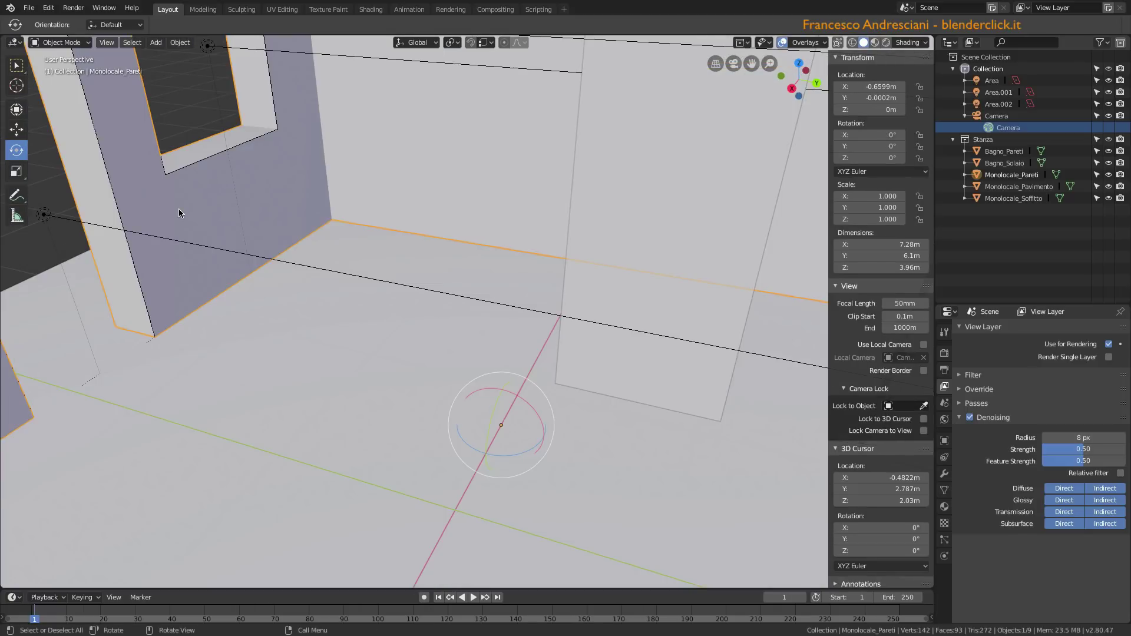
key(Tab)
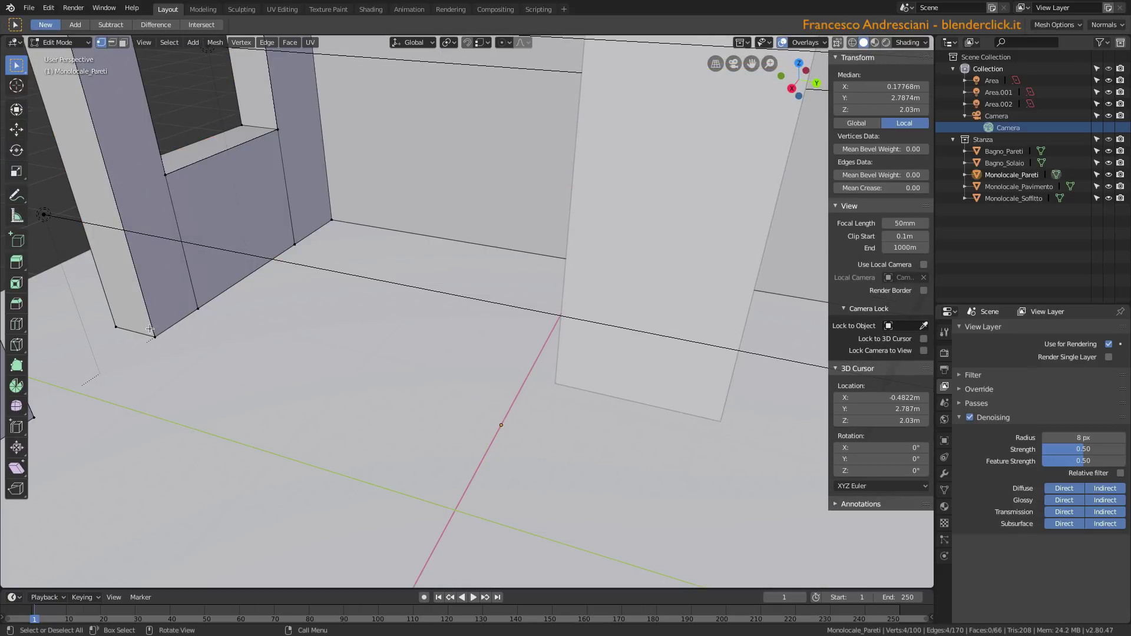
click(155, 335)
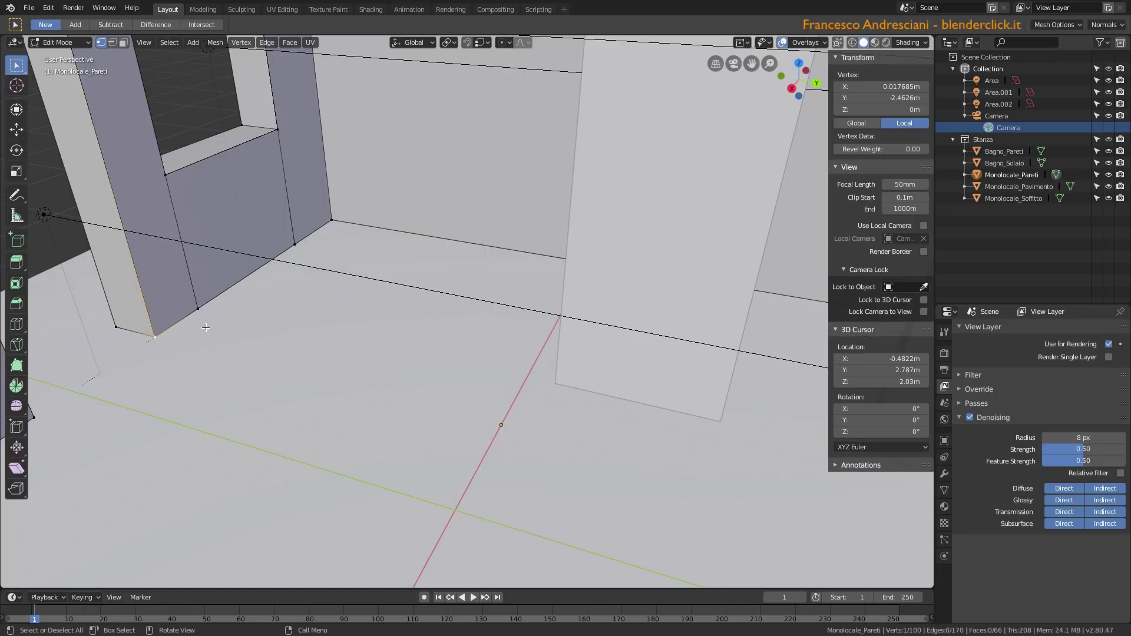
key(KP_Decimal)
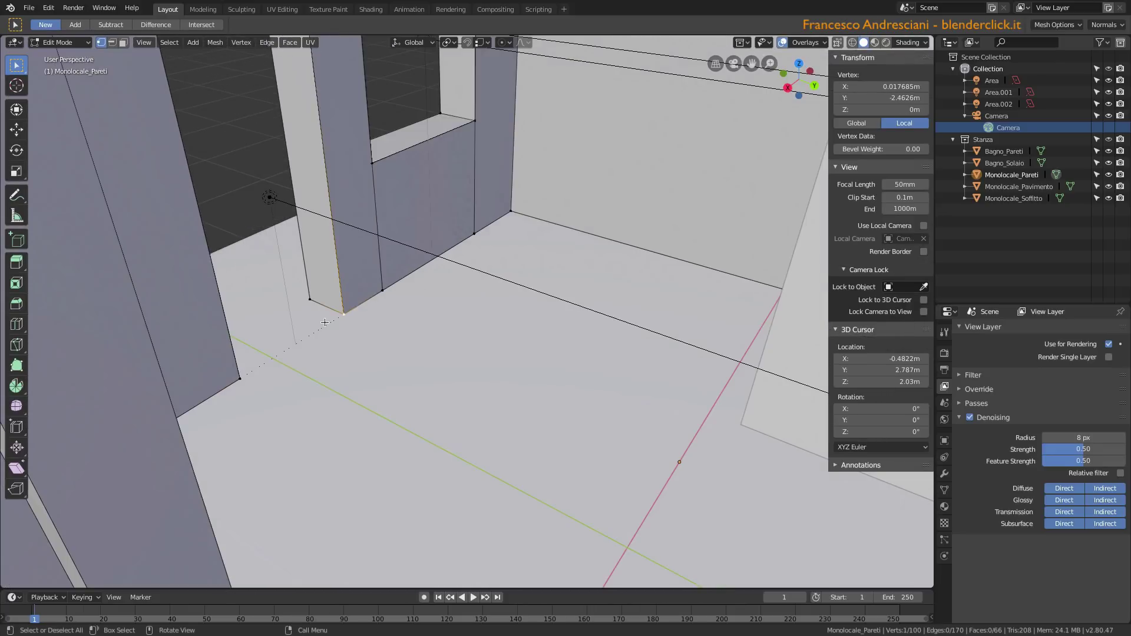
key(shift)
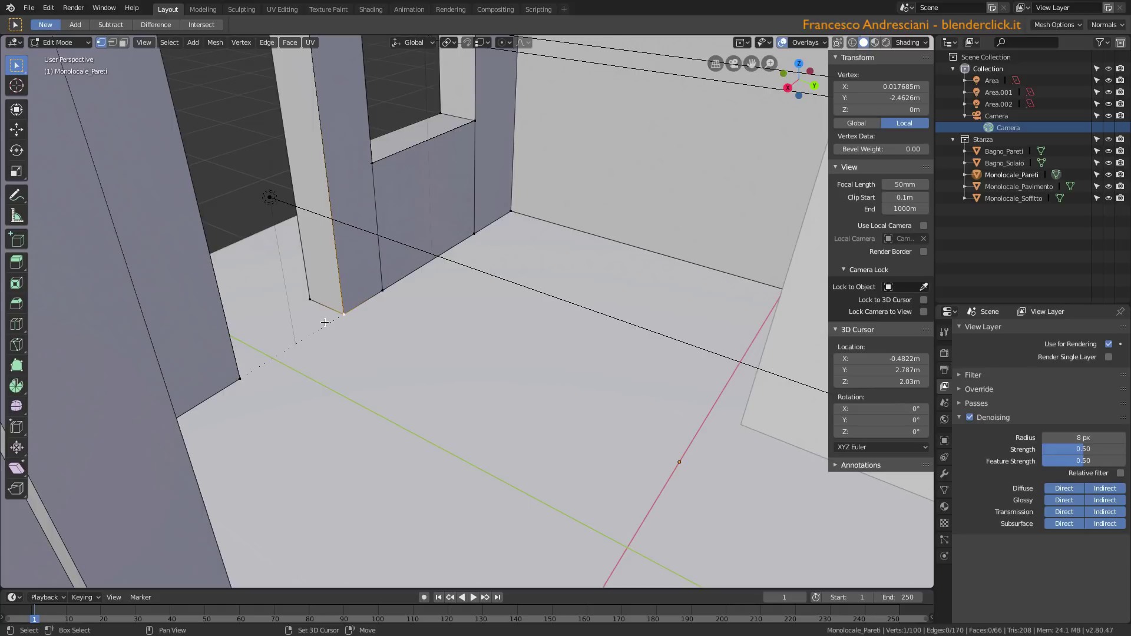
key(shift+s)
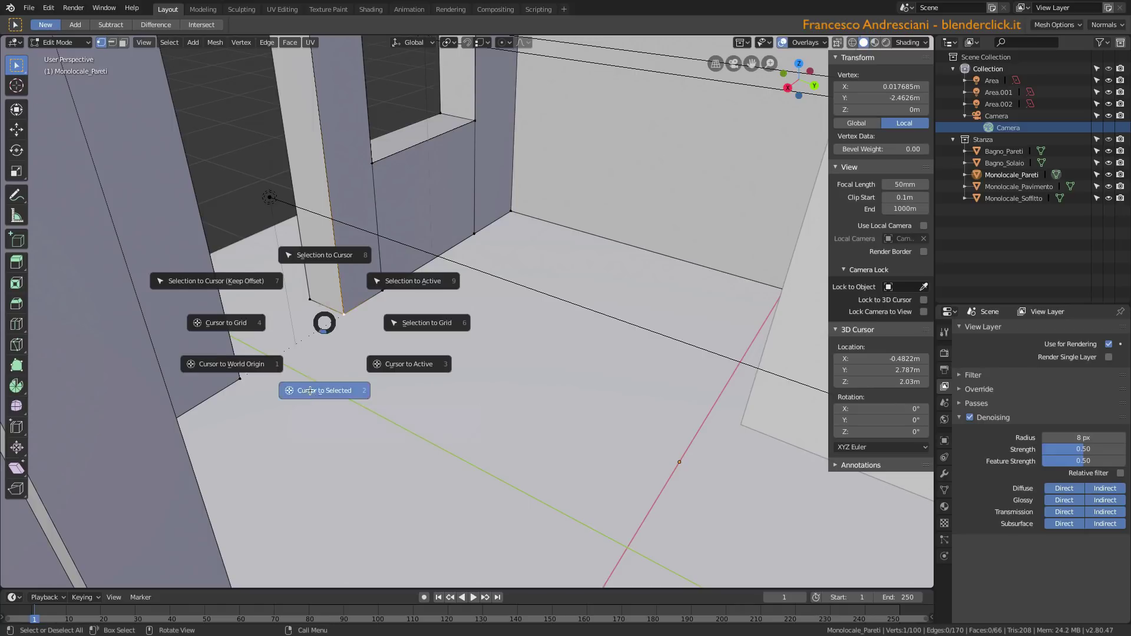
click(311, 393)
key(Tab)
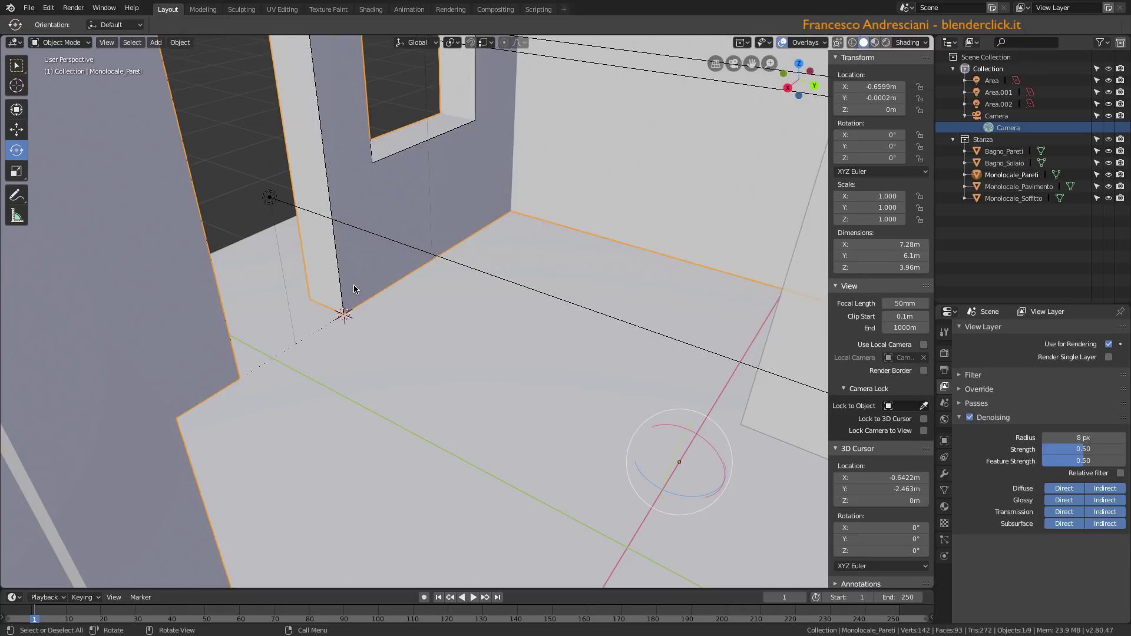
Add a 2 m plane at the cursor, rename it Battiscopa_1, and enter Edit Mode.
key(shift+a)
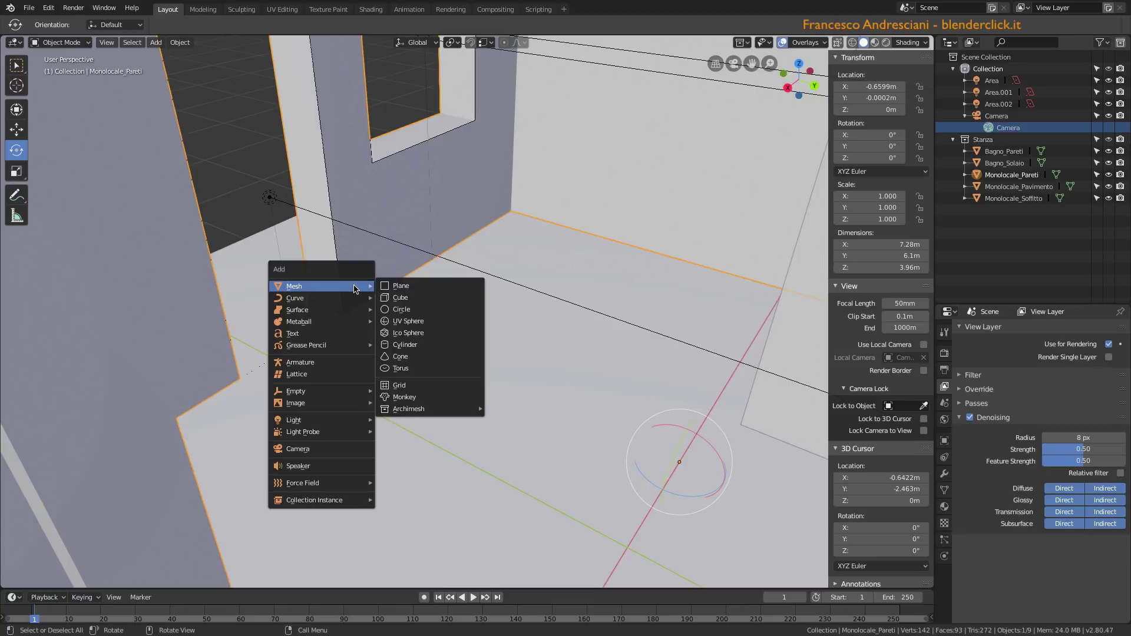
click(396, 285)
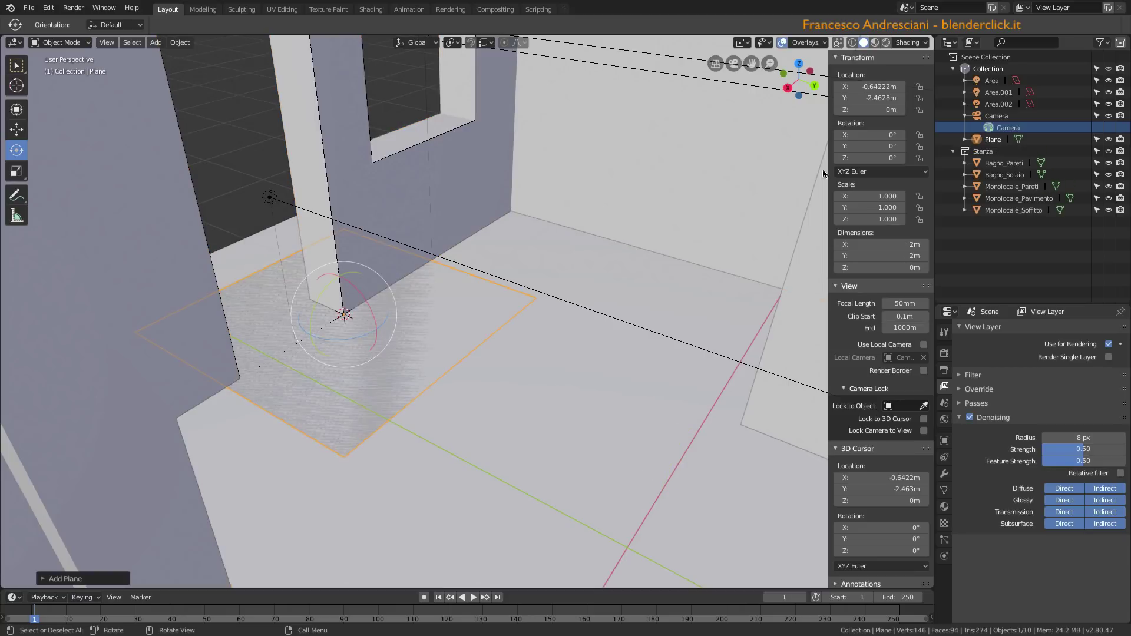
key(F2)
text(Battiscopa_1)
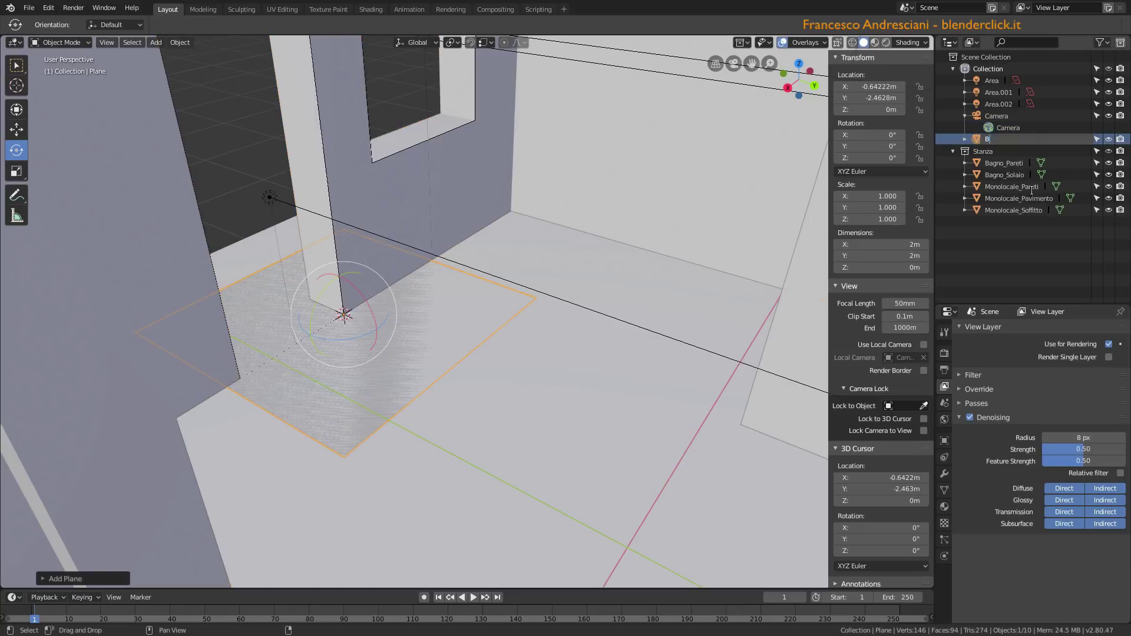
key(Return)
key(Tab)
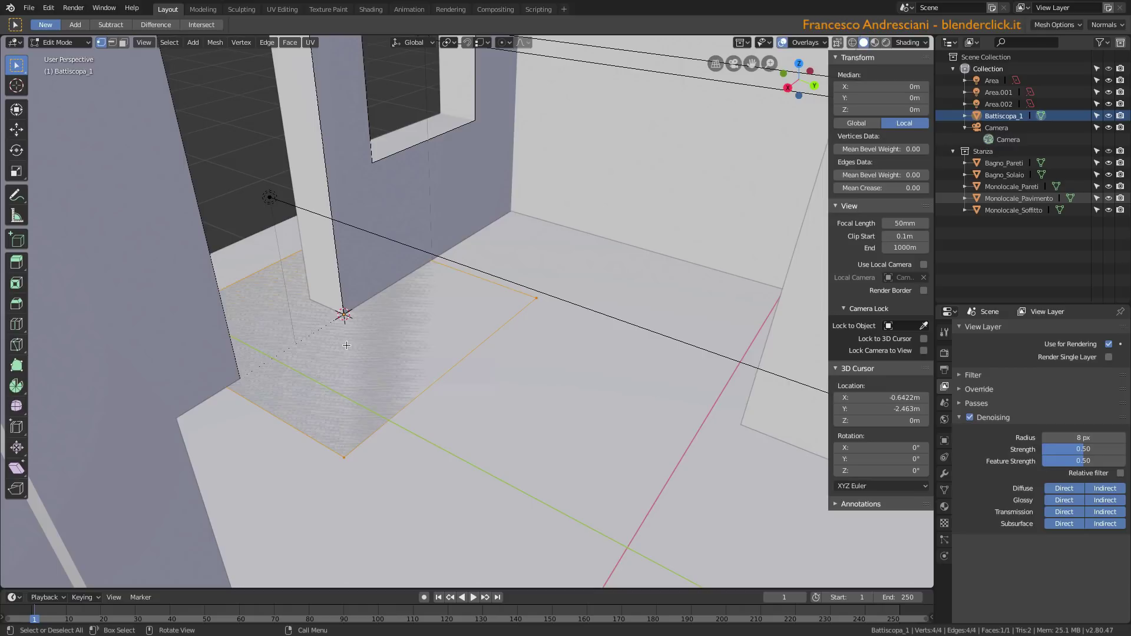
Merge all of Battiscopa_1's vertices into a single vertex at centre.
key(alt+m)
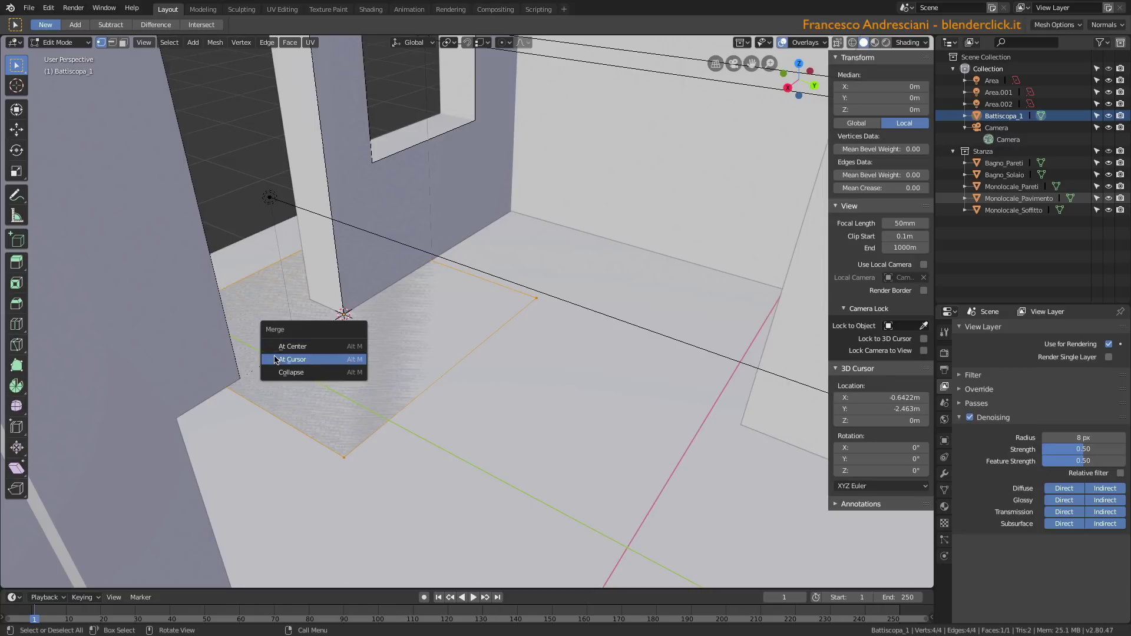
click(317, 350)
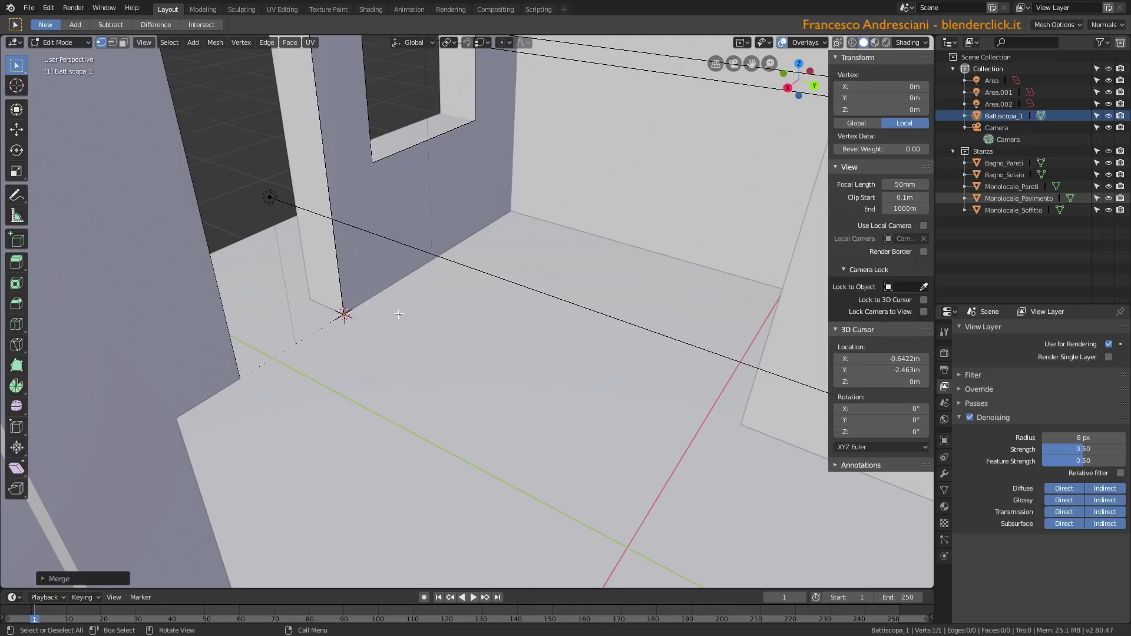
shift+scroll(466, 188, up, 3)
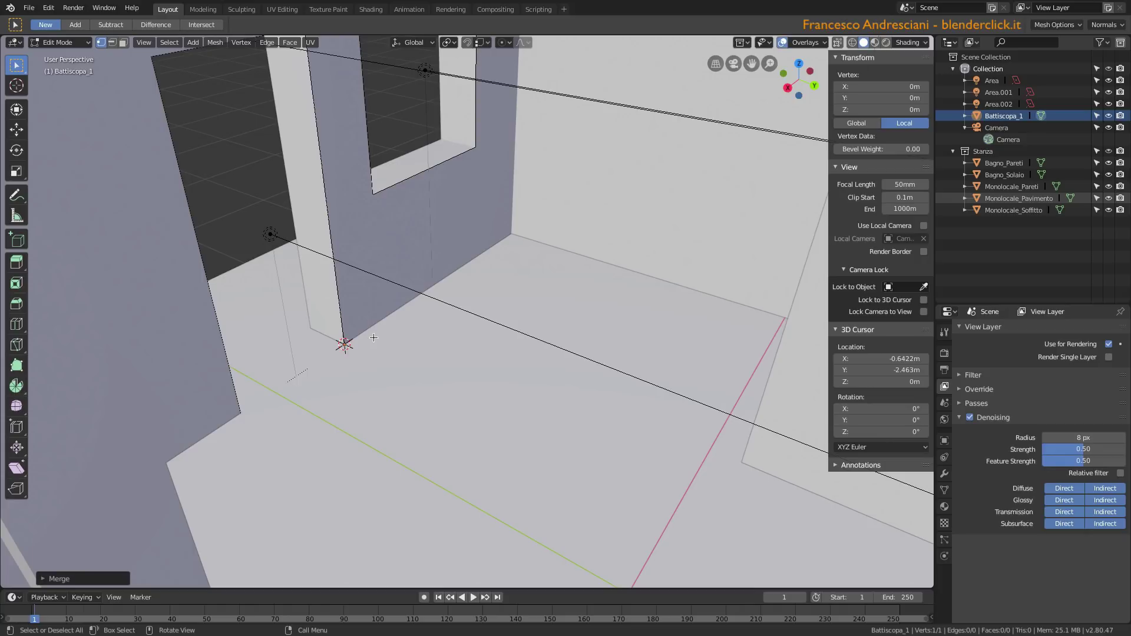
Extrude four vertices along the floor-wall corners to form the 5-vertex baseboard path.
key(e)
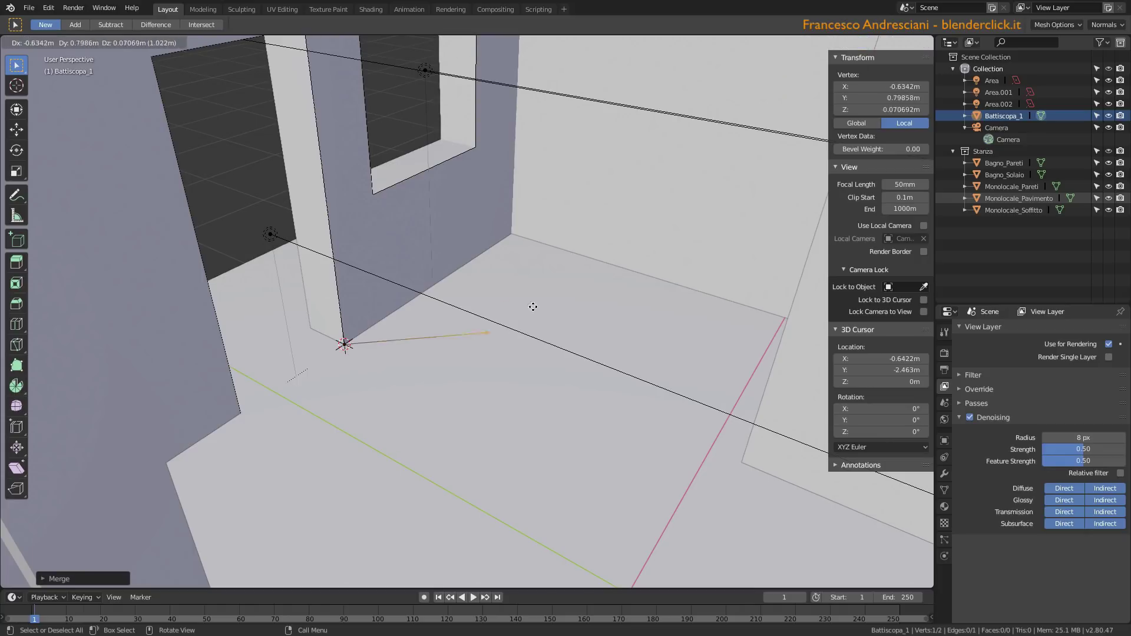
click(514, 233)
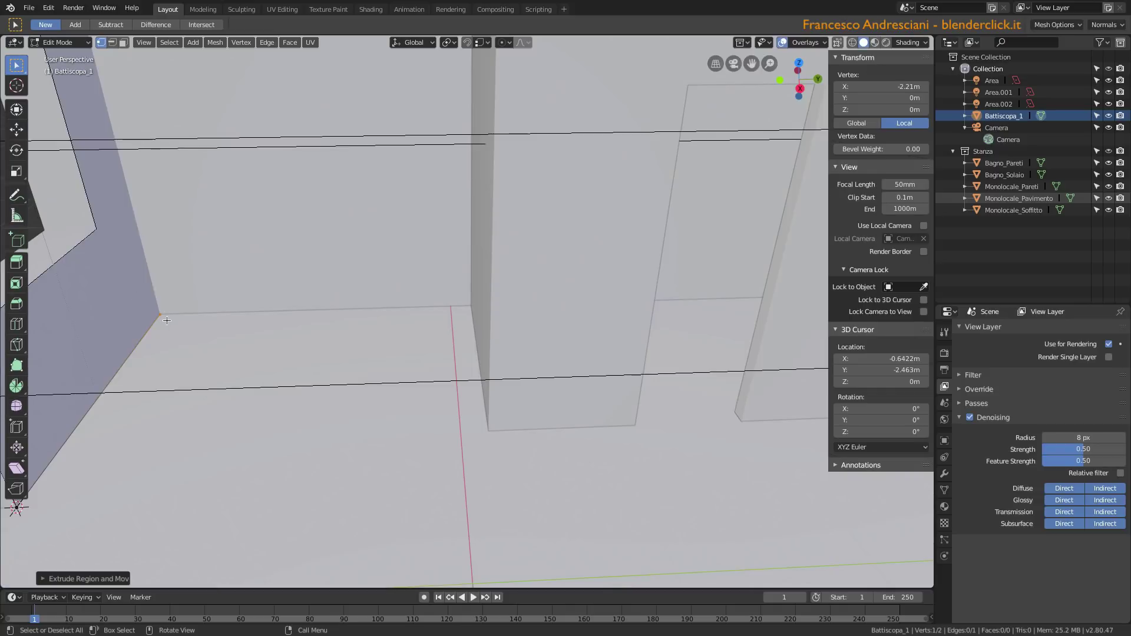
key(e)
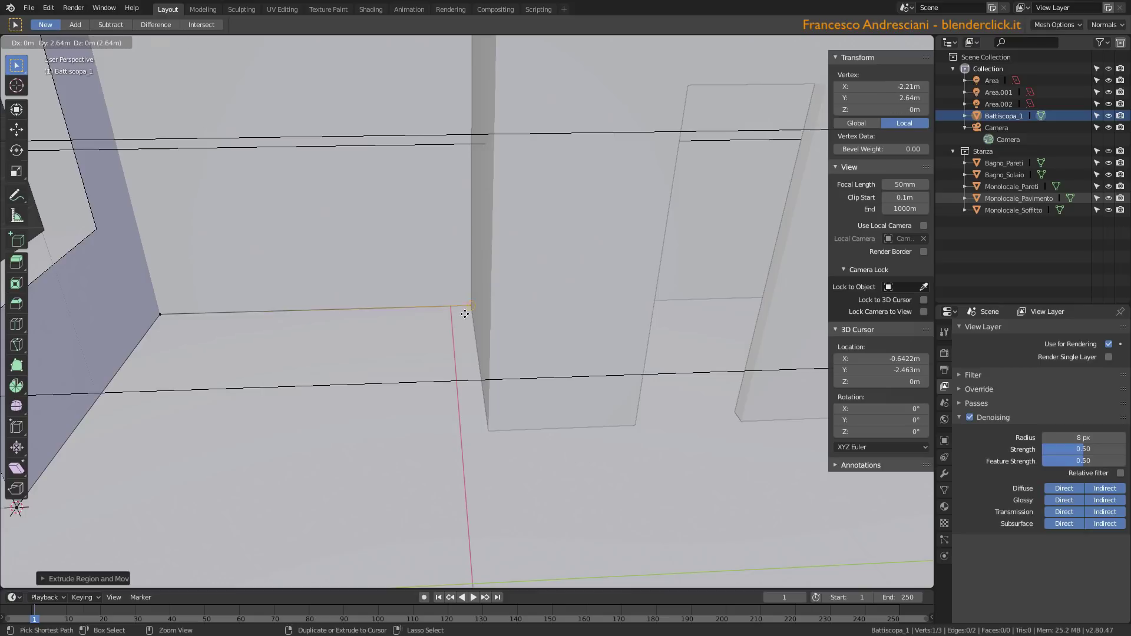
click(471, 319)
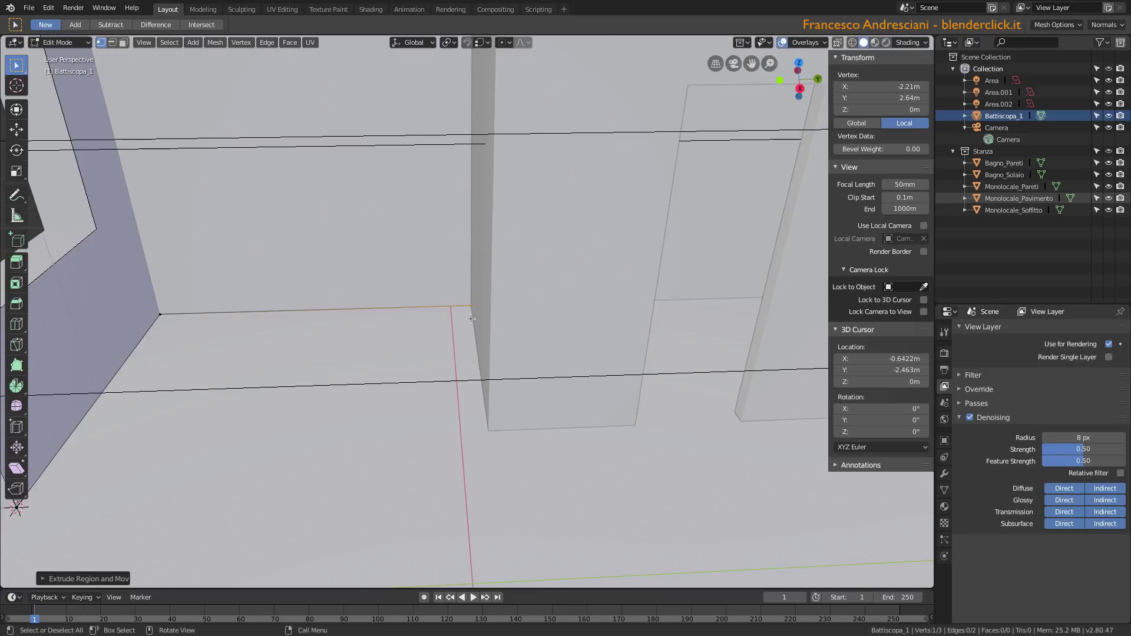
key(e)
click(466, 427)
key(e)
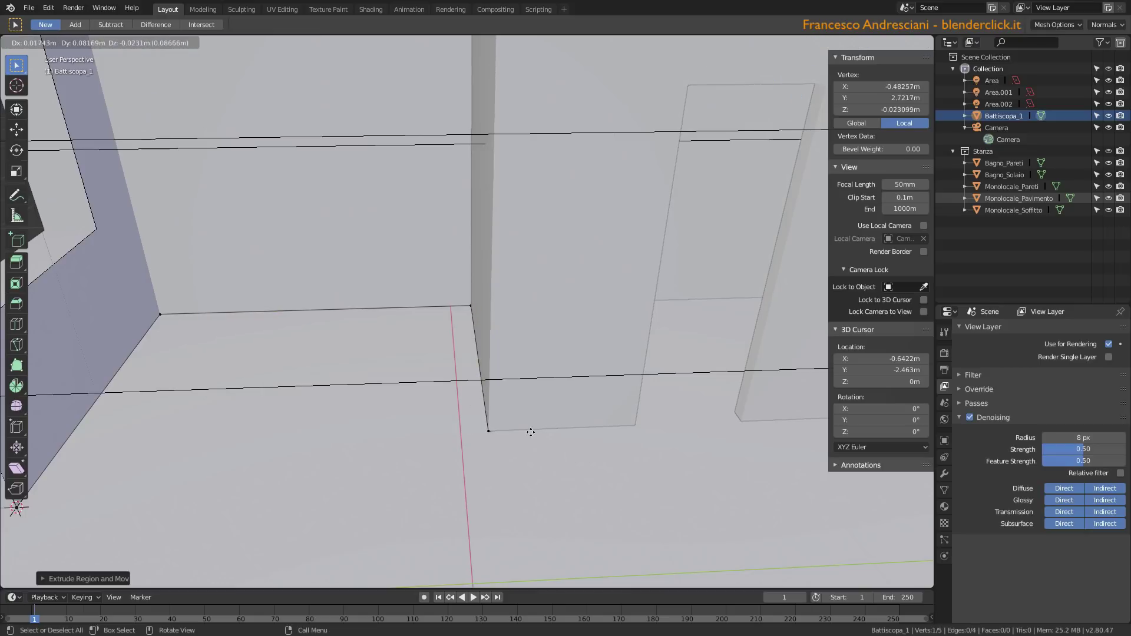
click(531, 432)
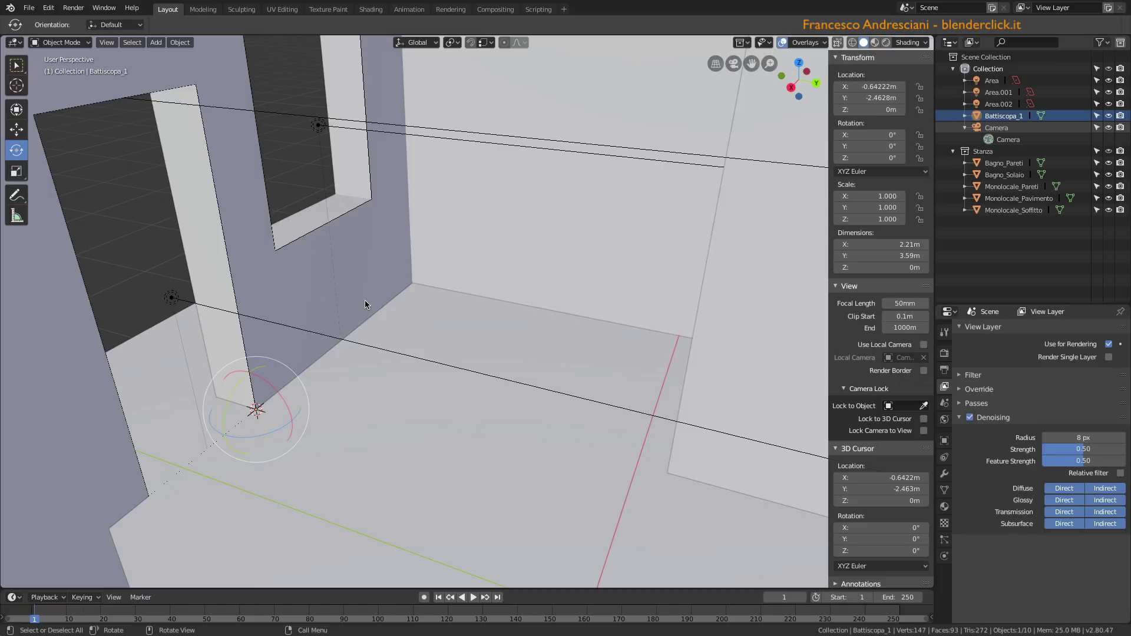
Isolate the Battiscopa_1 path in Local View and orbit around it.
key(KP_Divide)
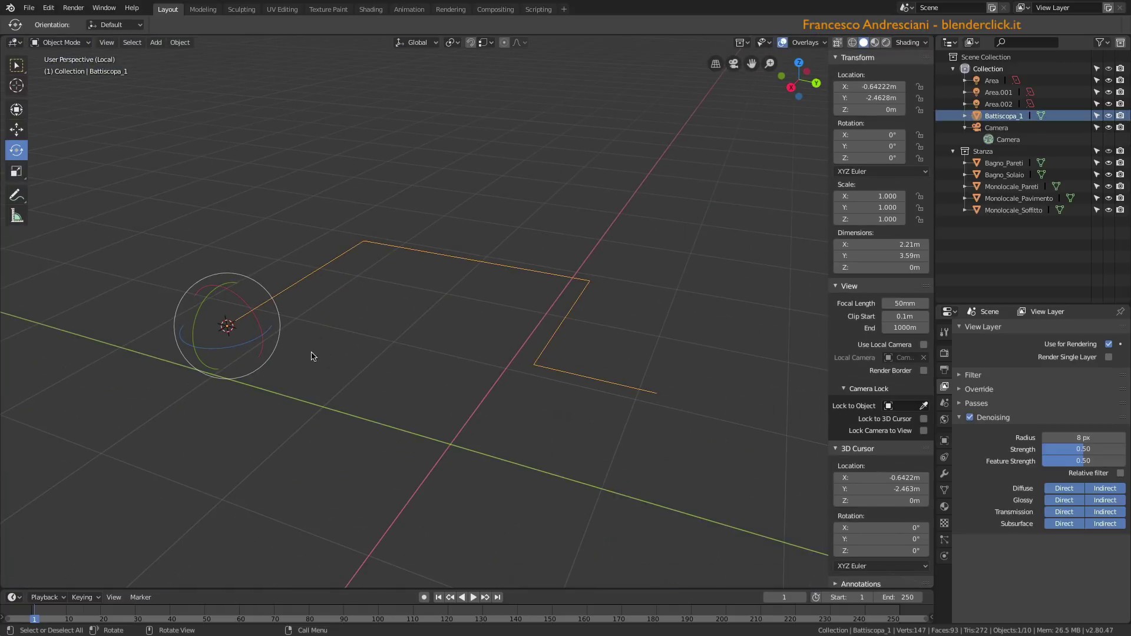
mouse_move(310, 354)
middle_down()
mouse_move(346, 254)
mouse_move(328, 253)
middle_up()
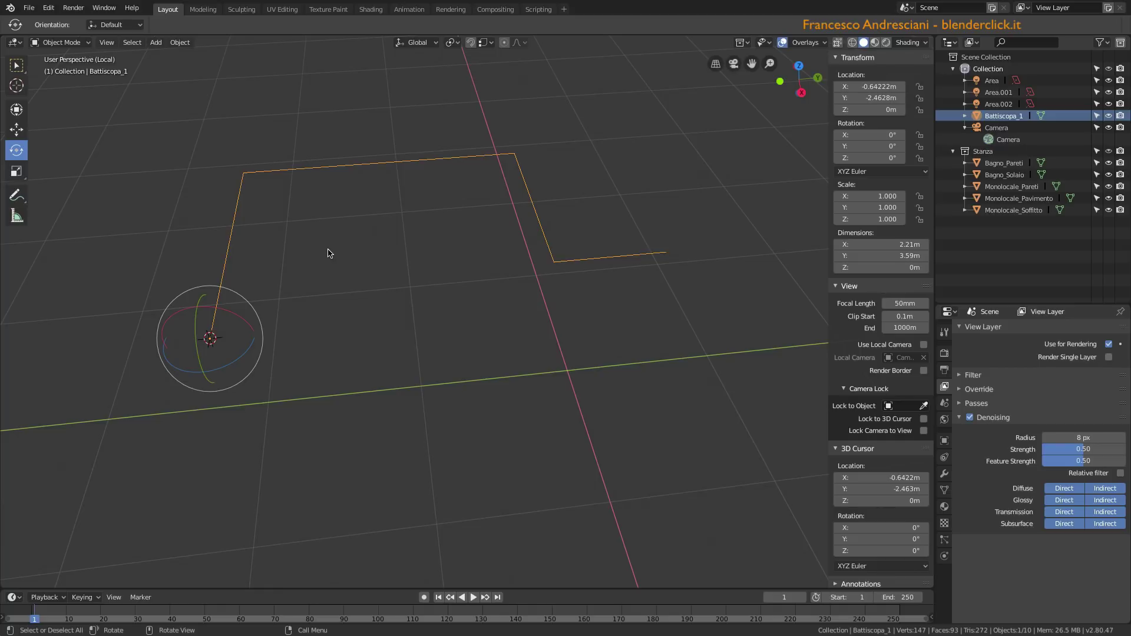
middle_drag(328, 254, 239, 336)
key(w)
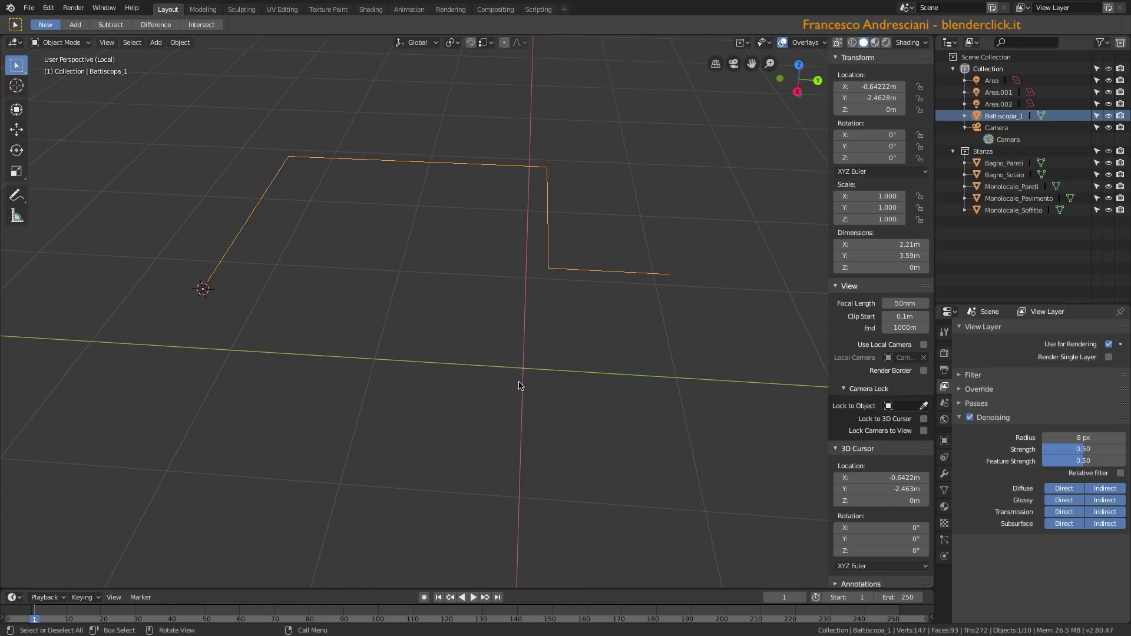
Snap the 3D cursor to the world origin and add a plane there.
key(shift+s)
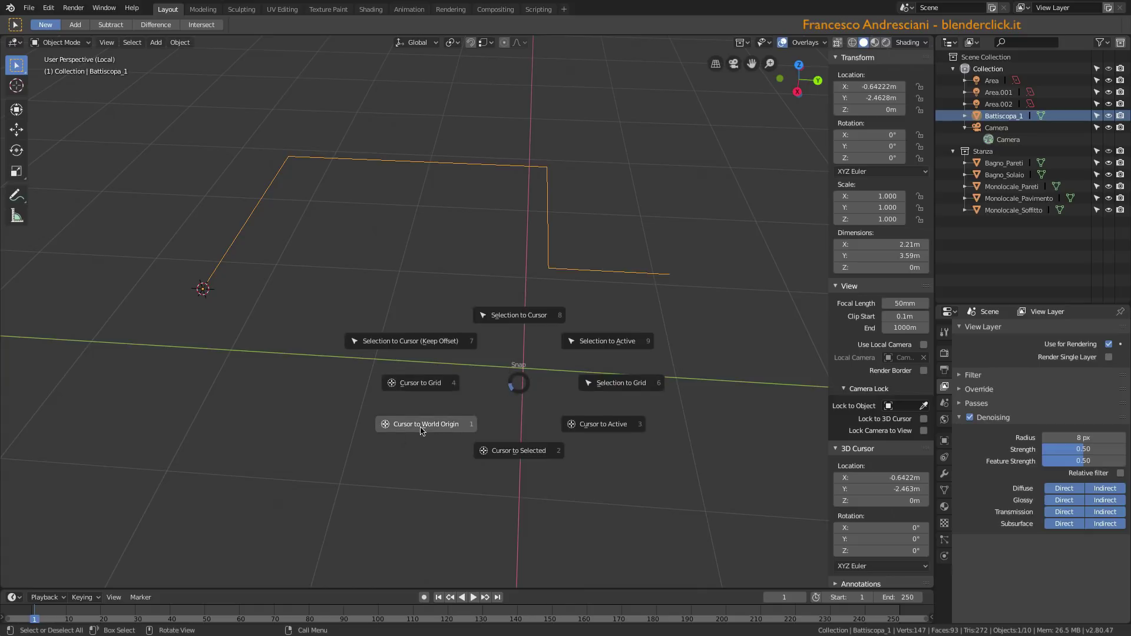
click(428, 432)
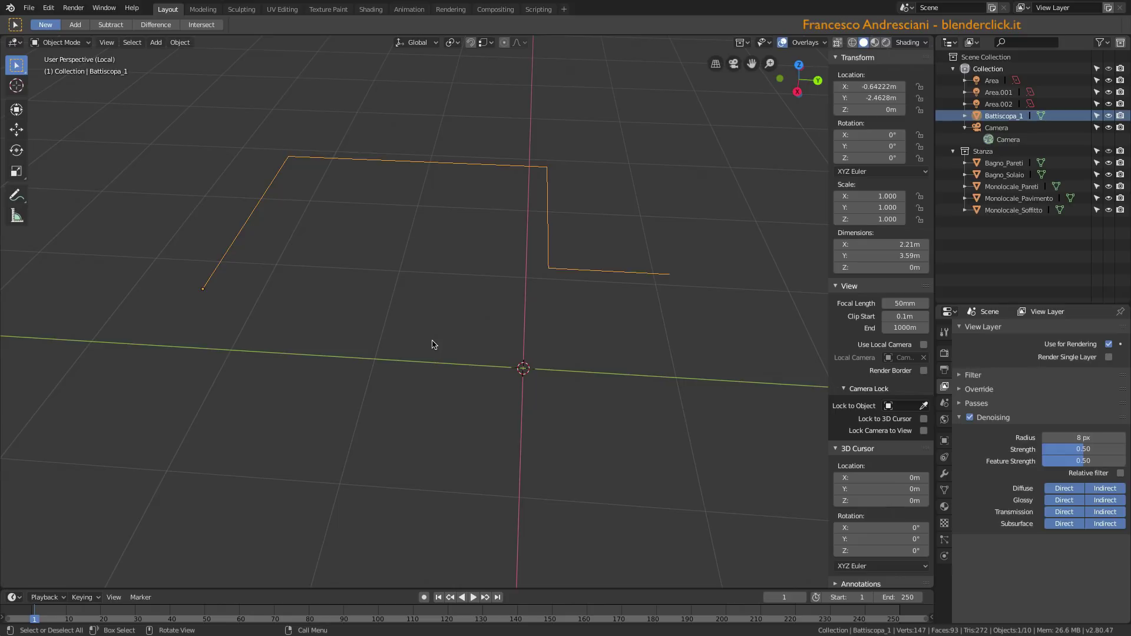
key(shift+a)
click(468, 343)
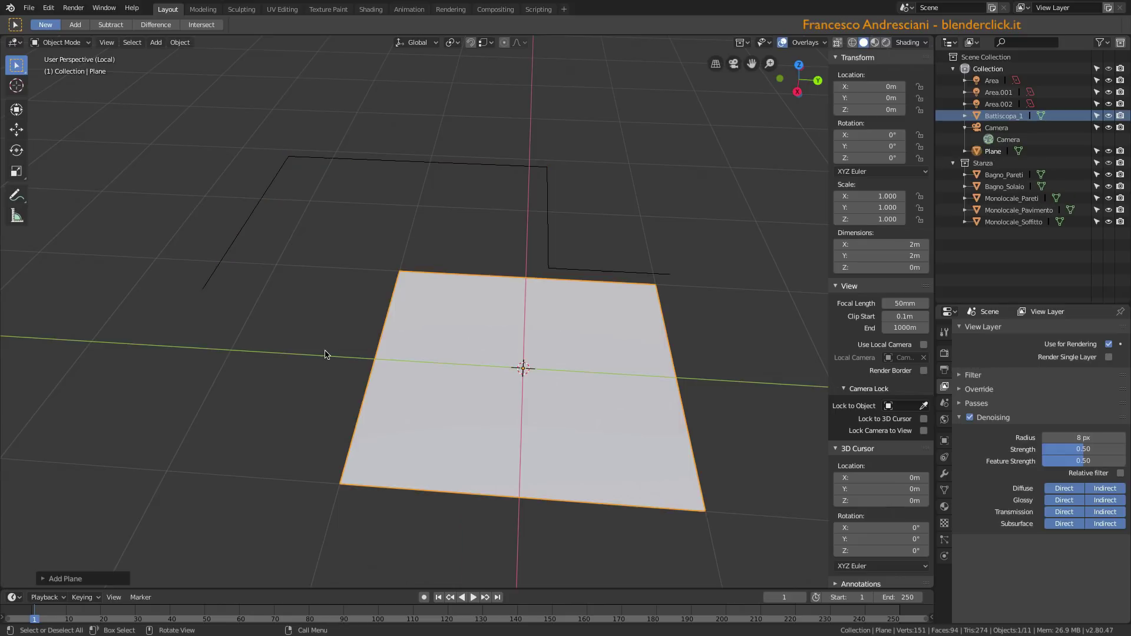
Merge all of the new plane's vertices into one at its centre.
key(Tab)
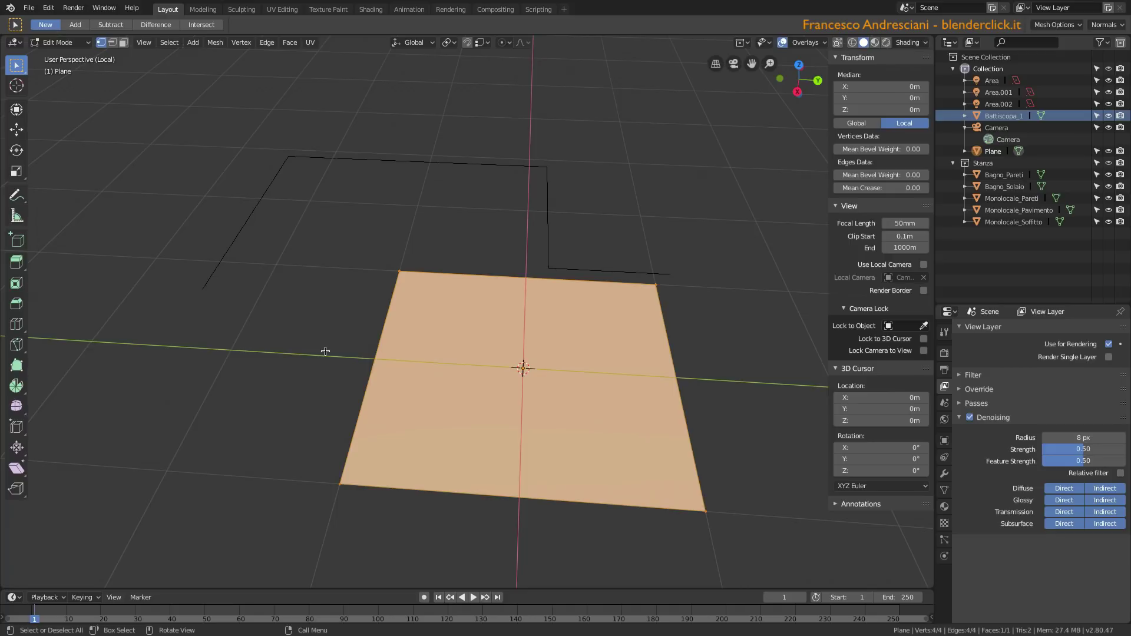
key(alt+m)
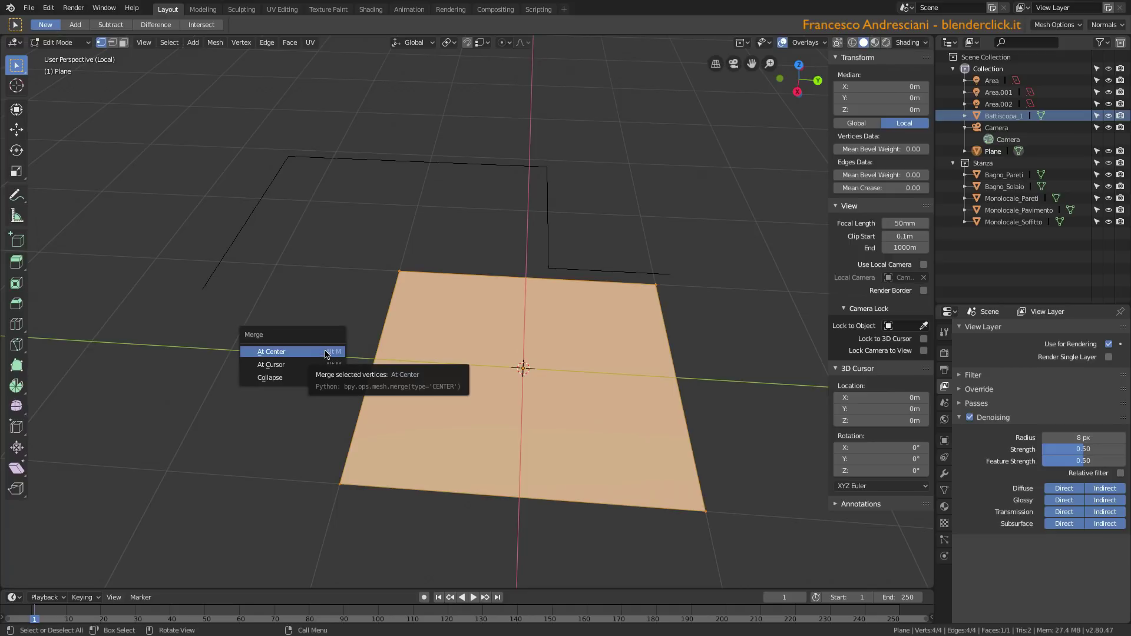
click(287, 356)
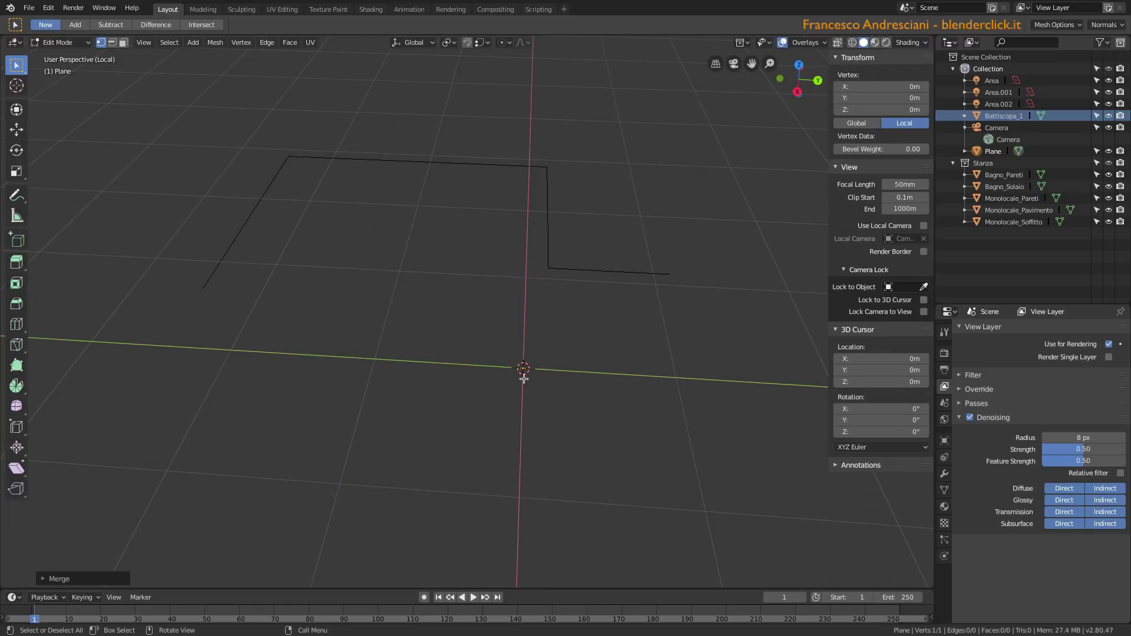
In top view, extrude the single vertex 0.08 m along the Y axis.
key(KP_7)
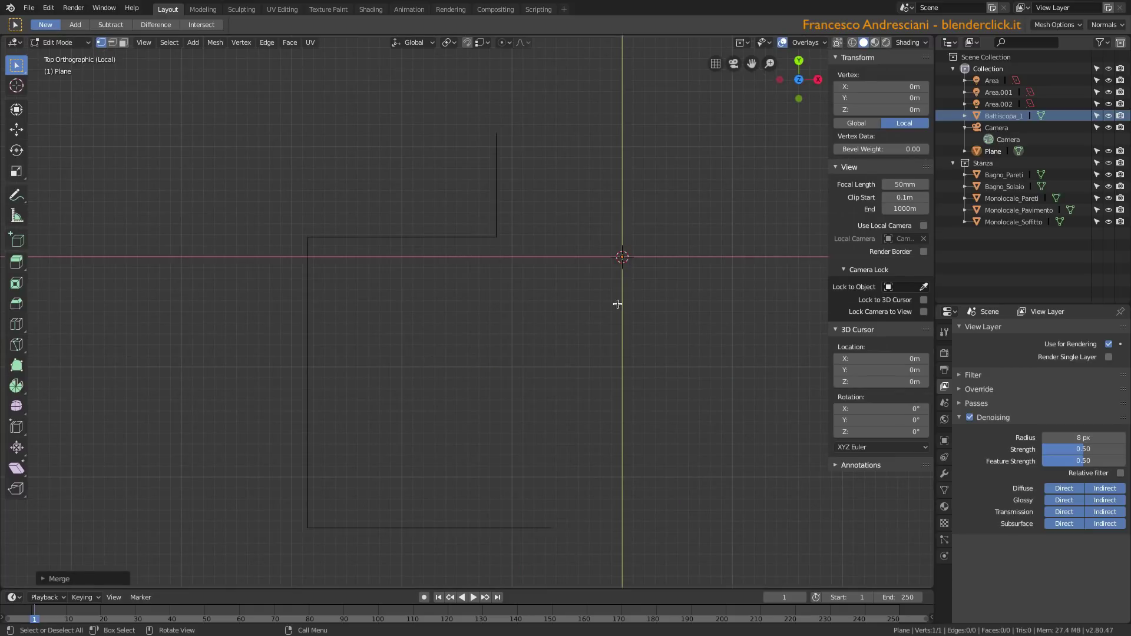
scroll(297, 375, up, 1)
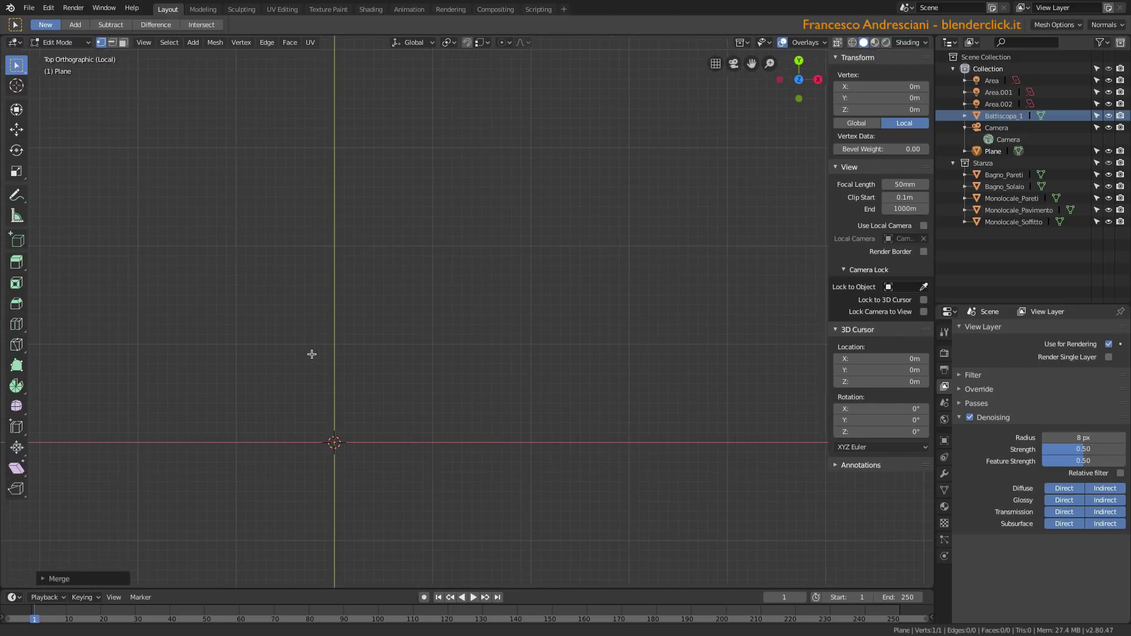
scroll(312, 352, up, 1)
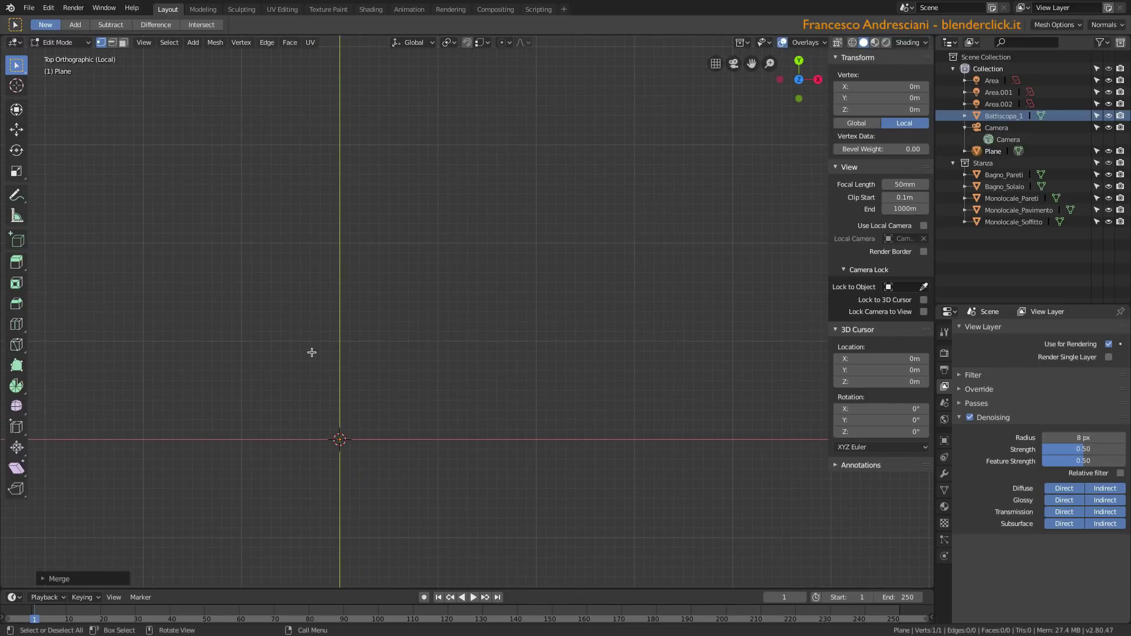
scroll(241, 411, up, 1)
key(e)
key(y)
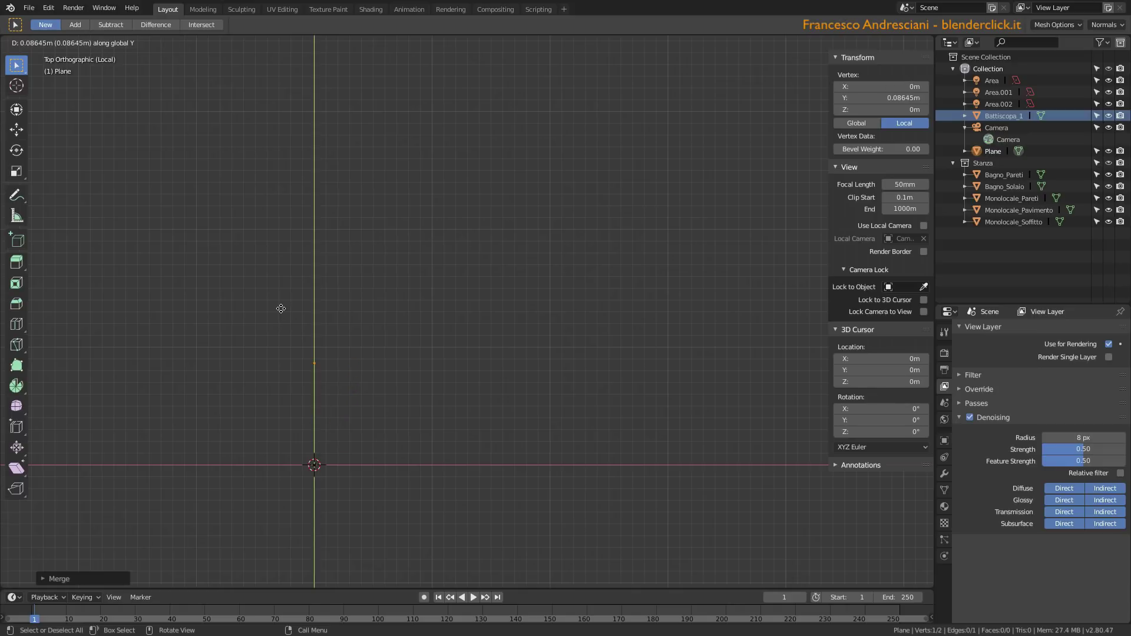
text(0.08)
key(Return)
Extrude 0.01 m along X, then back down on Y snapped to the X axis.
scroll(302, 283, up, 3)
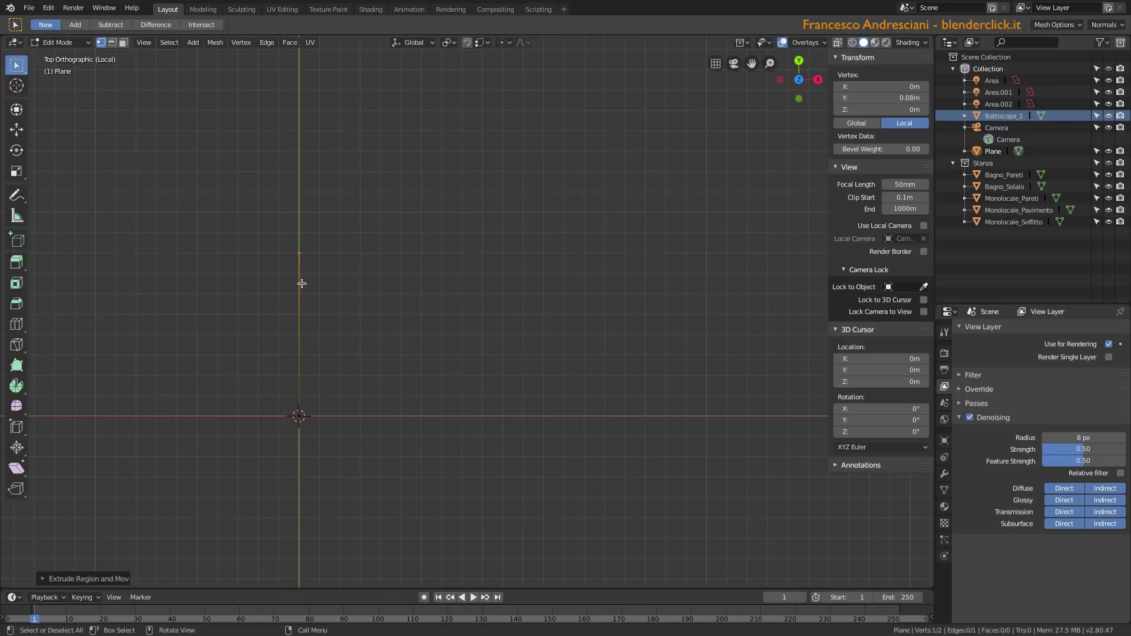
key(e)
key(x)
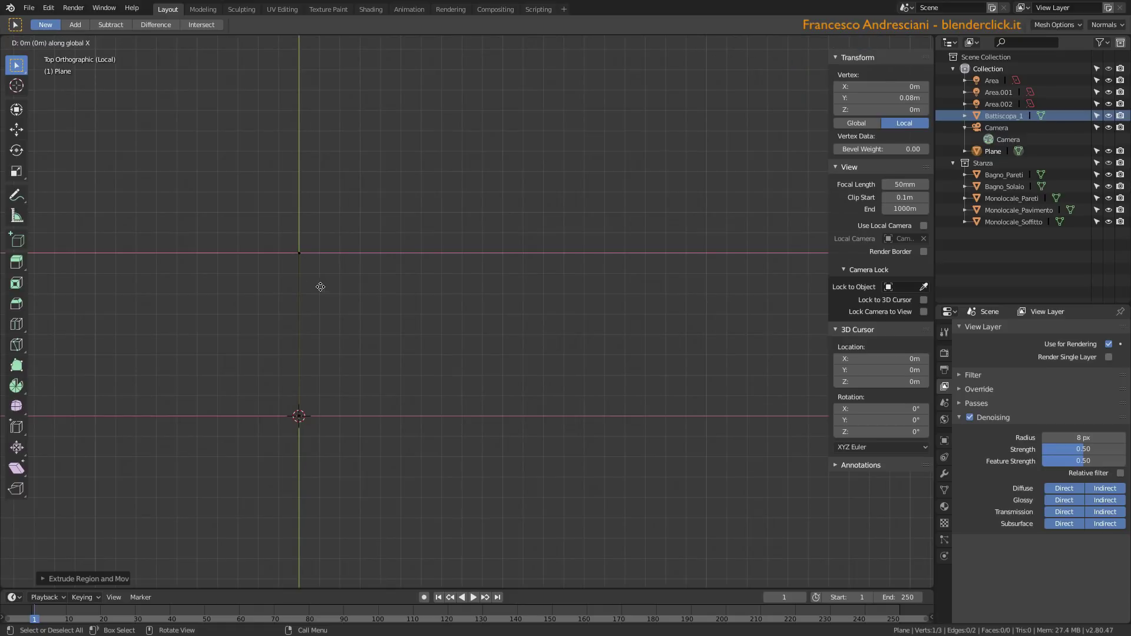
text(0.0)
text(1)
key(Return)
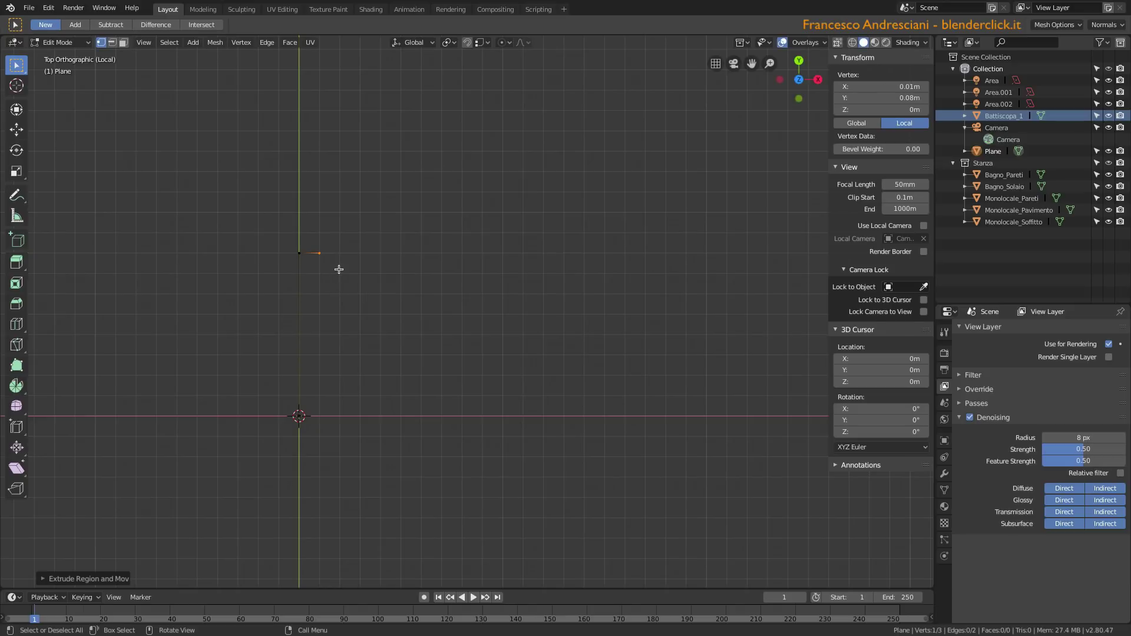
key(e)
key(y)
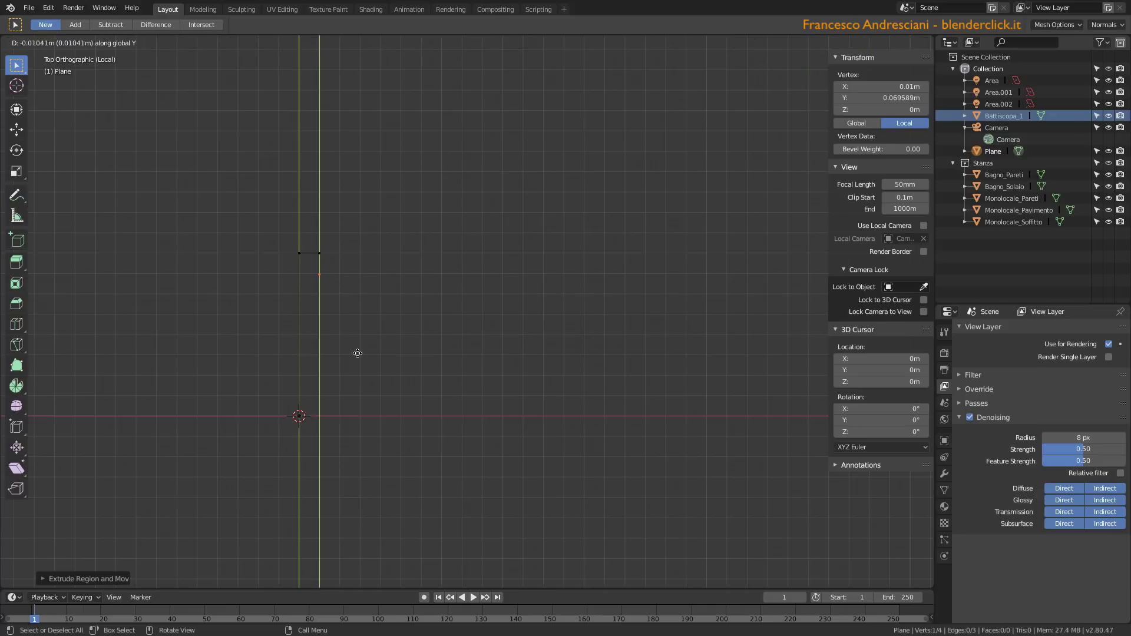
key(ctrl)
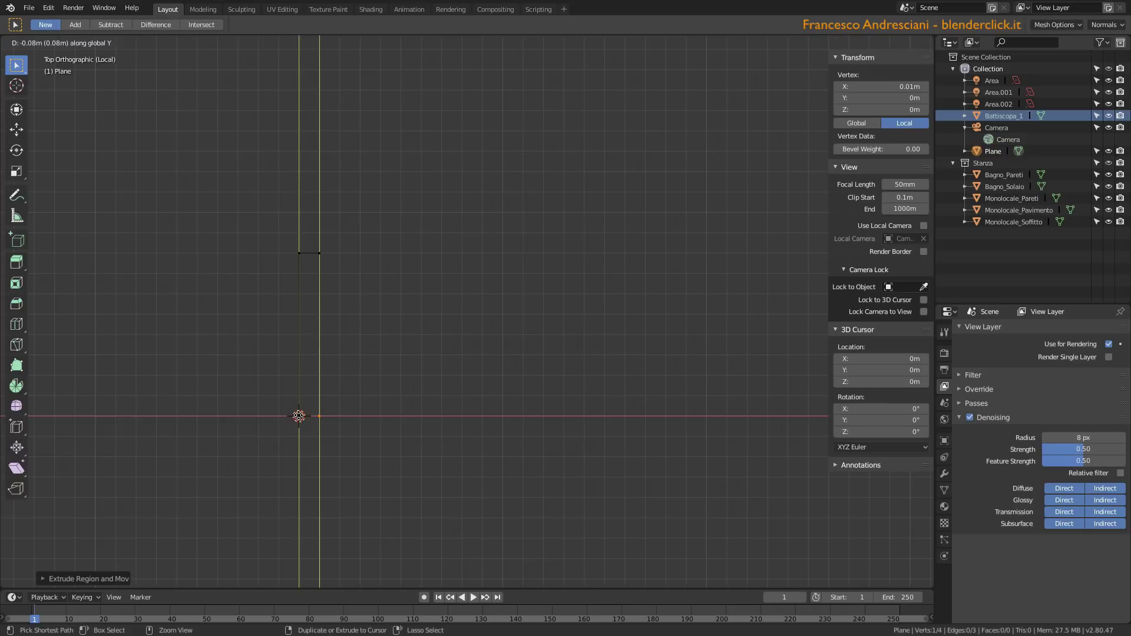
click(298, 416)
Join the bottom vertices to close the rectangle and select its top edge.
scroll(299, 416, up, 2)
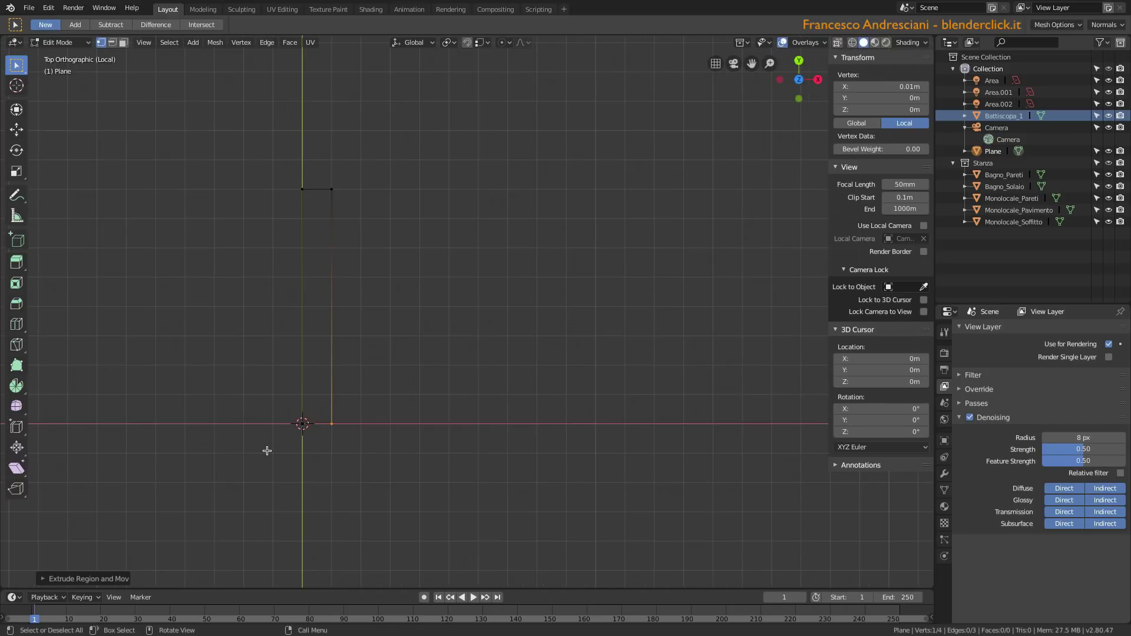
shift+click(302, 423)
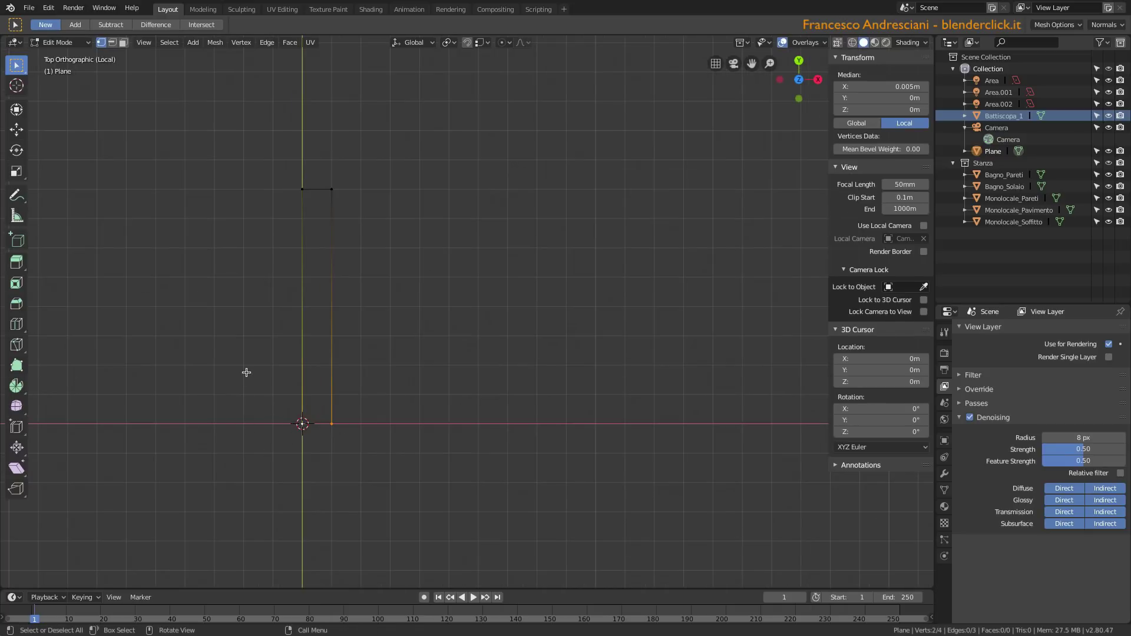
key(f)
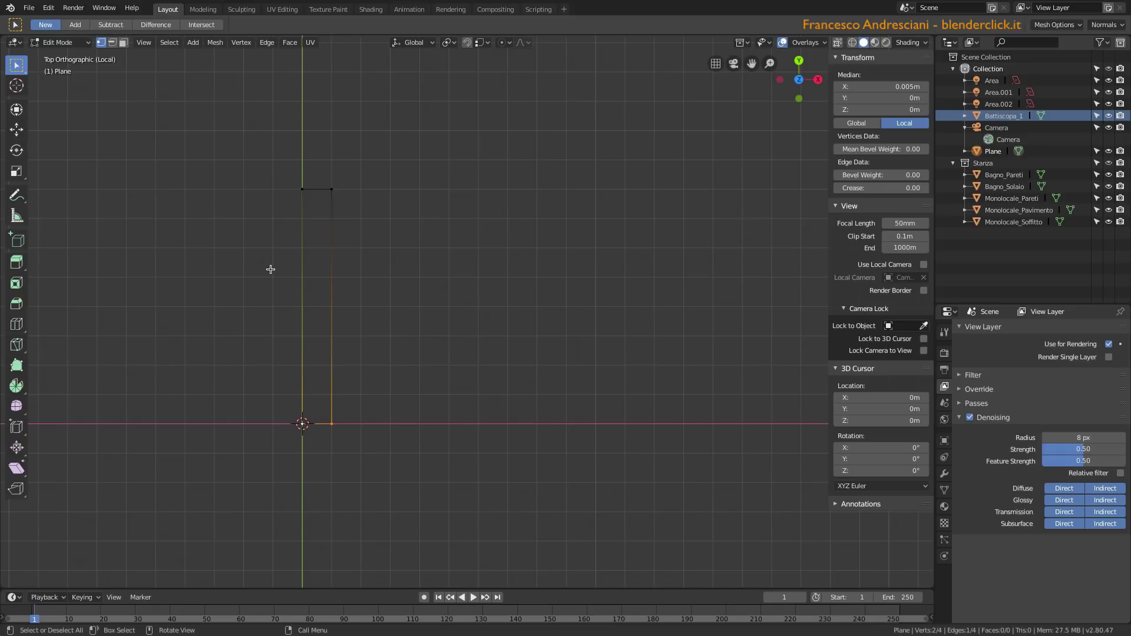
key(a)
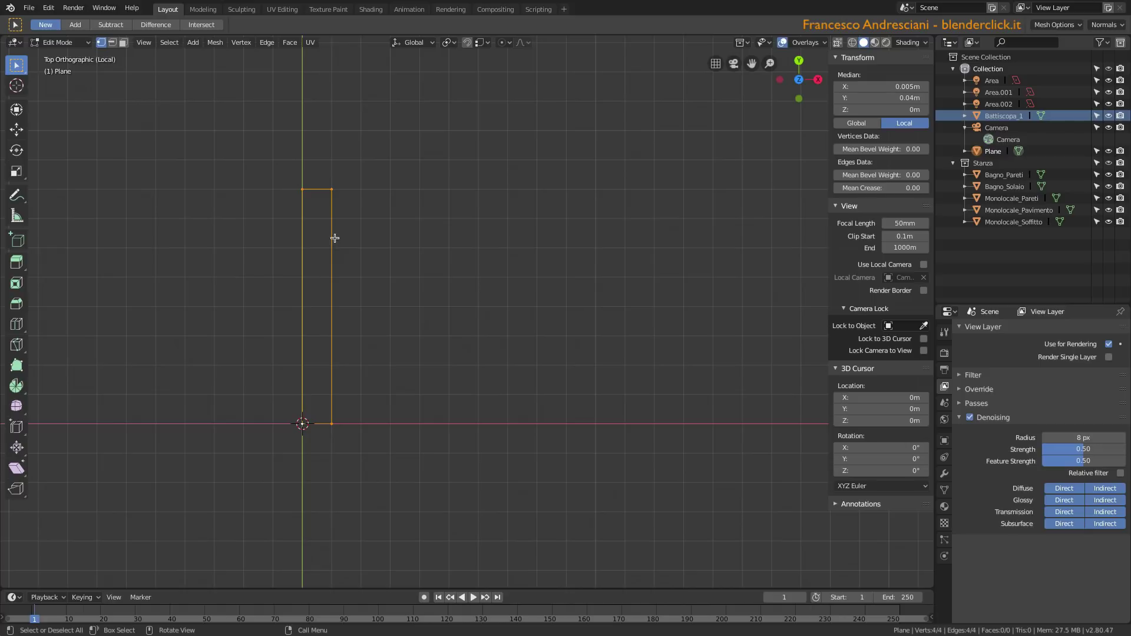
click(327, 189)
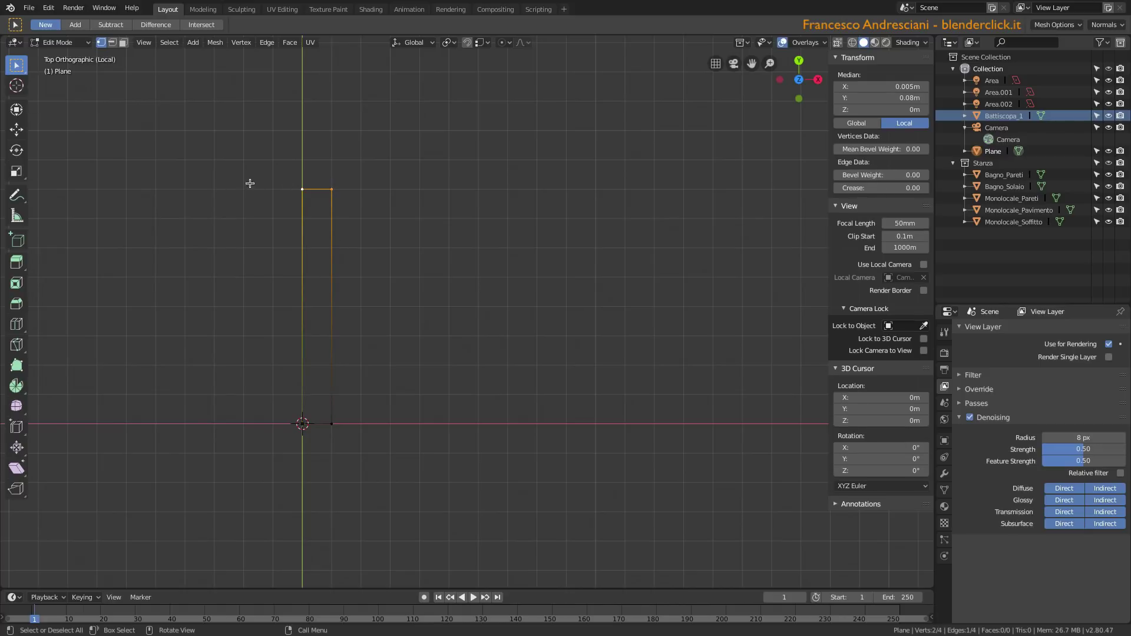
Subdivide the profile's top edge and lower the new vertex to chamfer the corner.
right_click(238, 164)
right_click(213, 155)
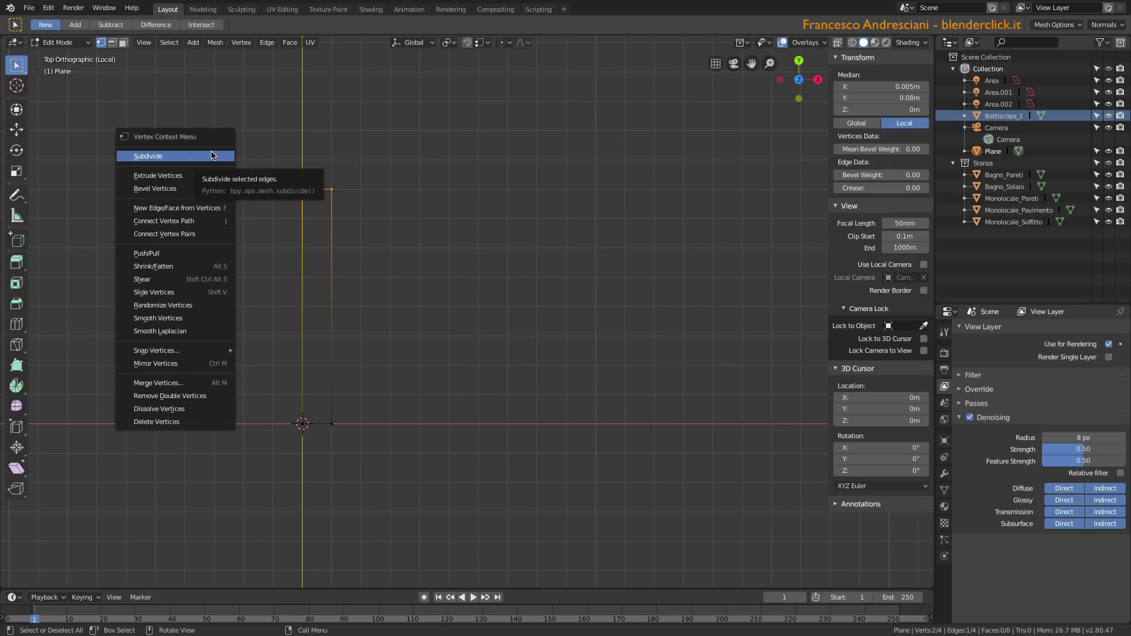
click(145, 158)
click(331, 190)
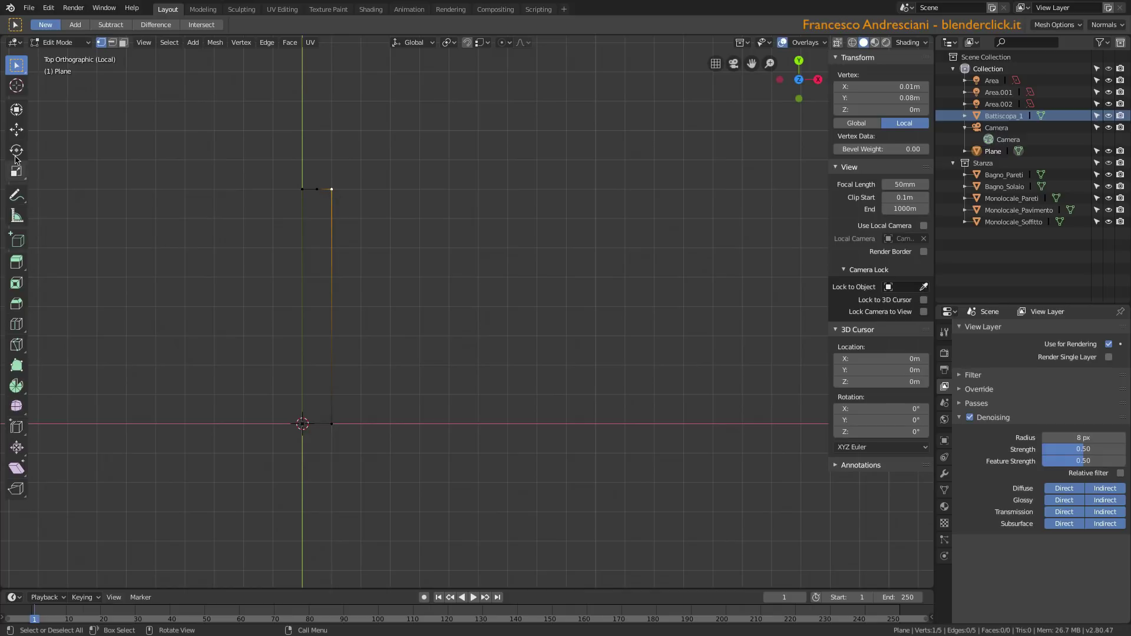
click(17, 129)
drag(332, 140, 332, 158)
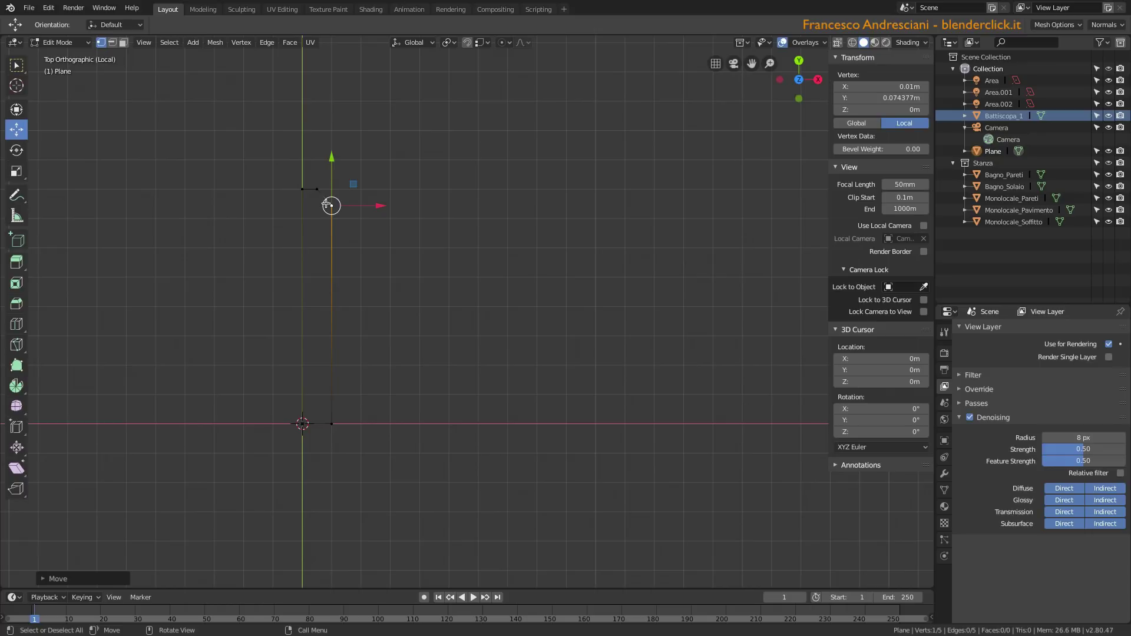
Widen the base by shifting the bottom vertex right, then return to Object Mode.
click(332, 424)
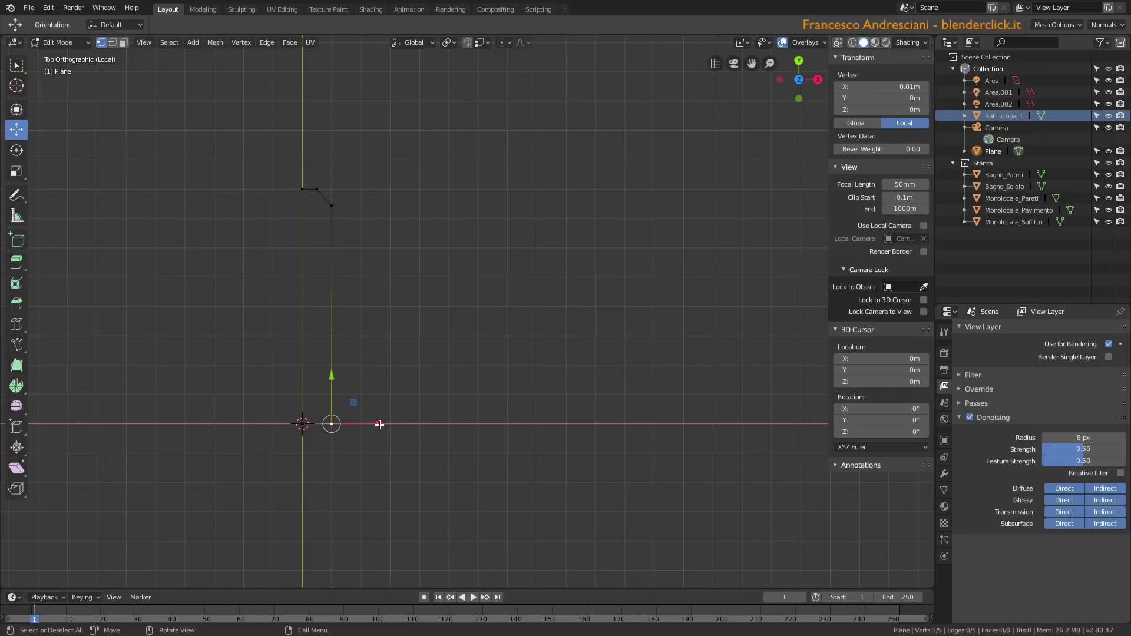
drag(379, 424, 390, 415)
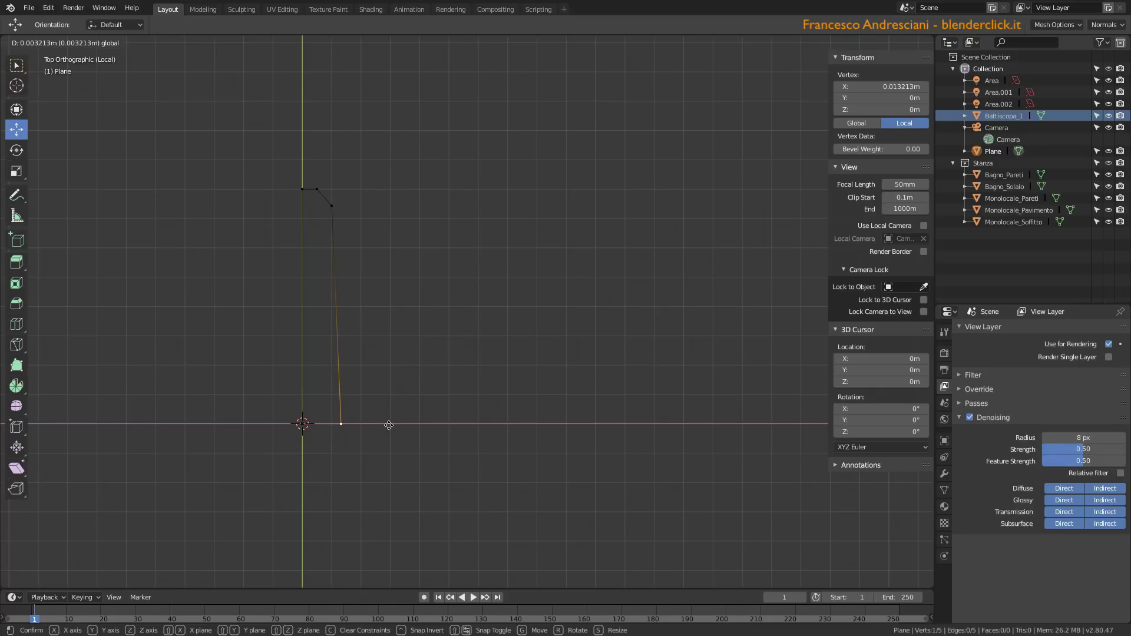
key(a)
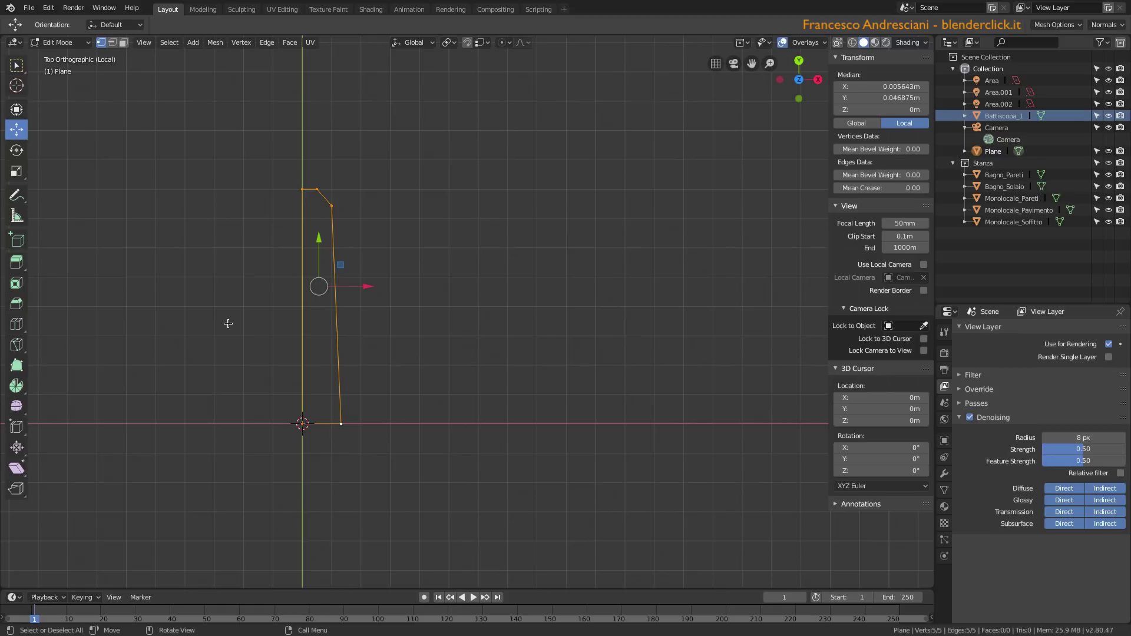
key(Tab)
scroll(319, 307, down, 4)
Rename the Plane profile object to Battiscopa_Sezione.
mouse_move(313, 307)
shift+middle_down()
mouse_move(202, 296)
mouse_move(333, 268)
shift+middle_up()
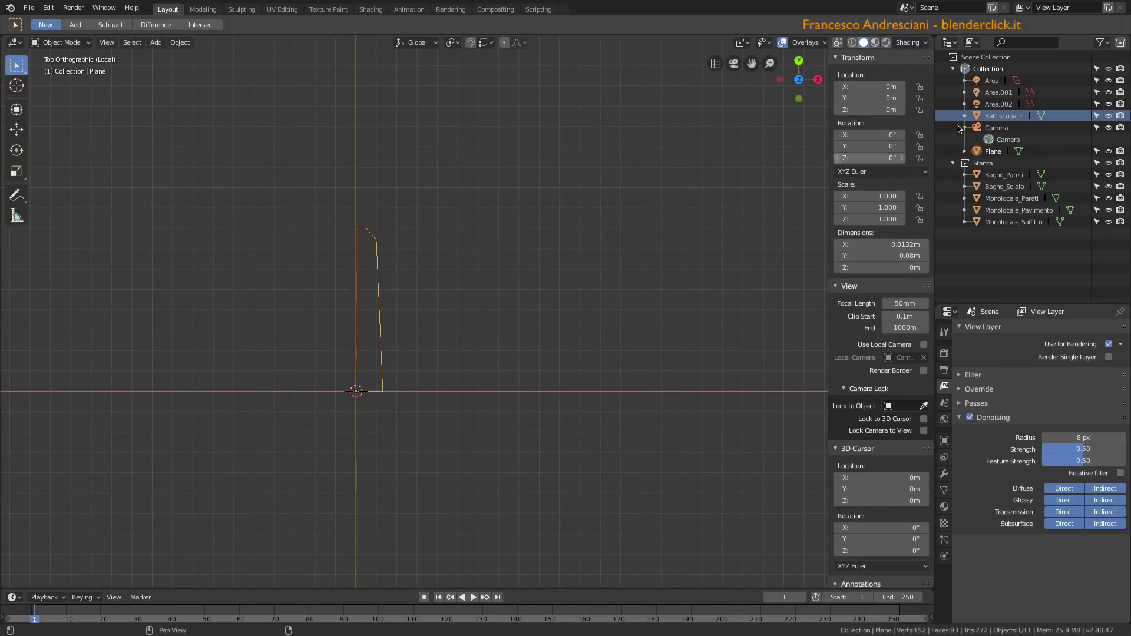
double_click(993, 151)
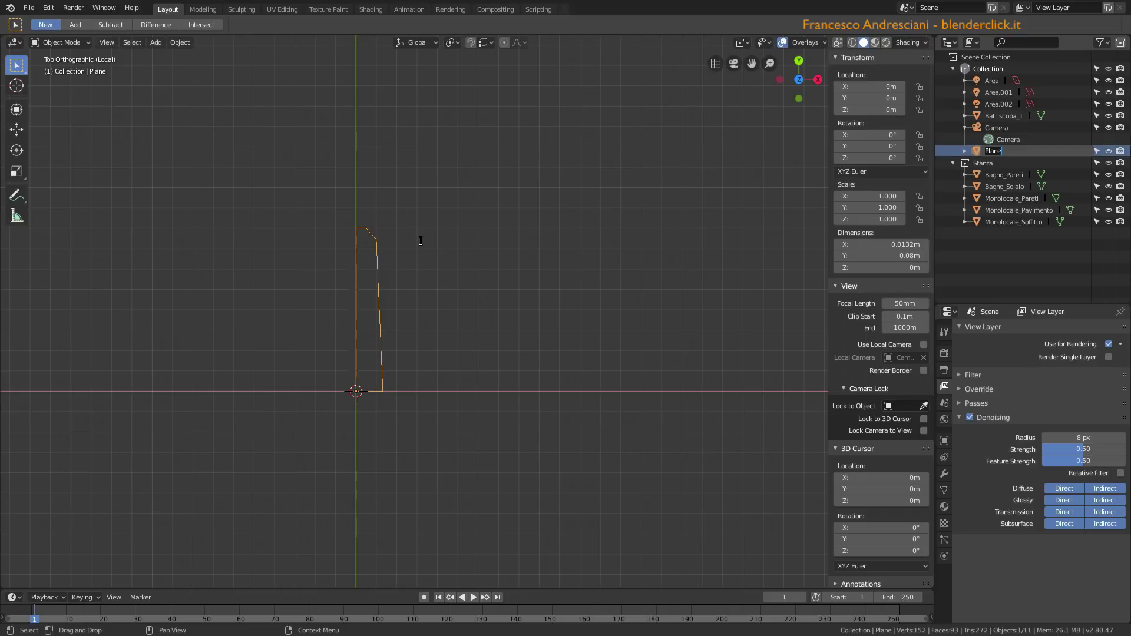
text(Batti)
text(scopa_Sezione)
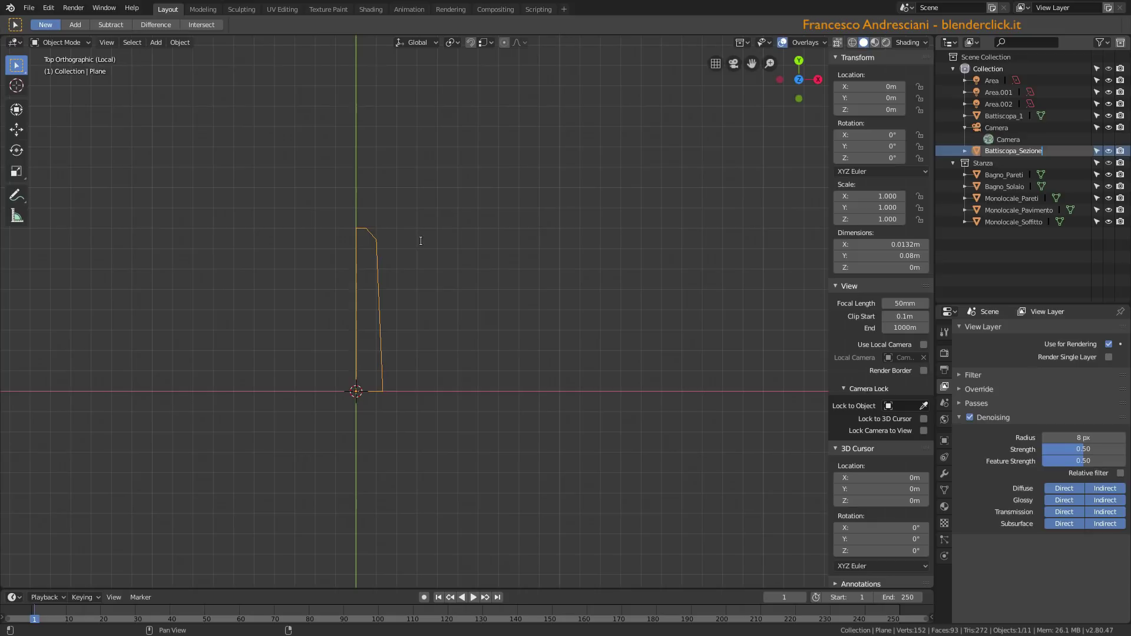
key(Return)
Convert the Battiscopa_Sezione profile mesh into a curve.
scroll(414, 275, down, 3)
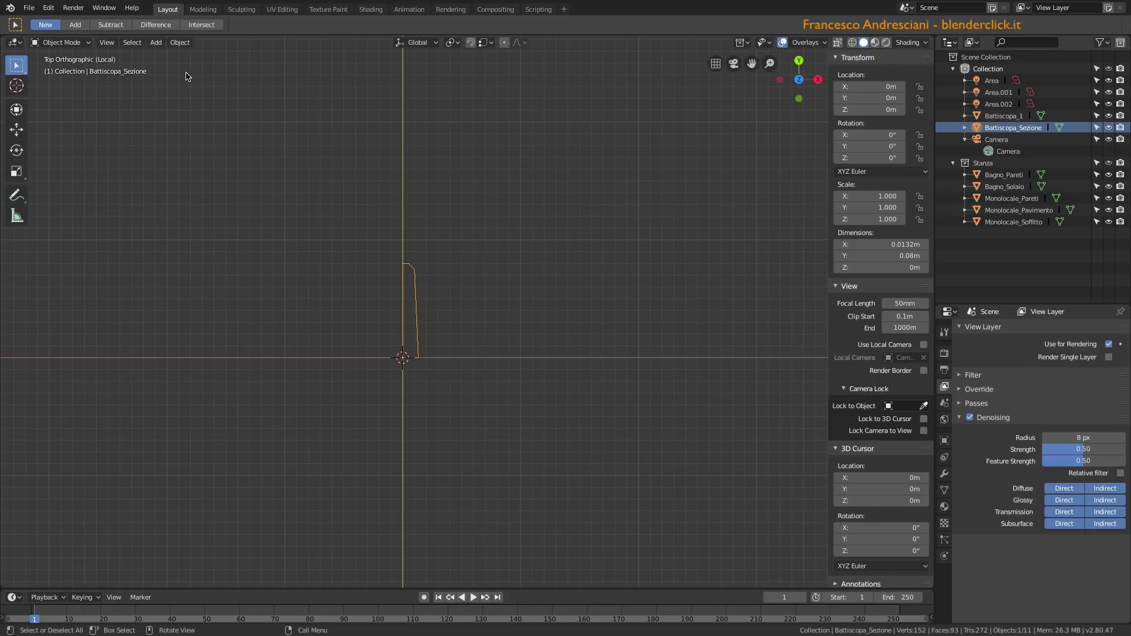
click(180, 43)
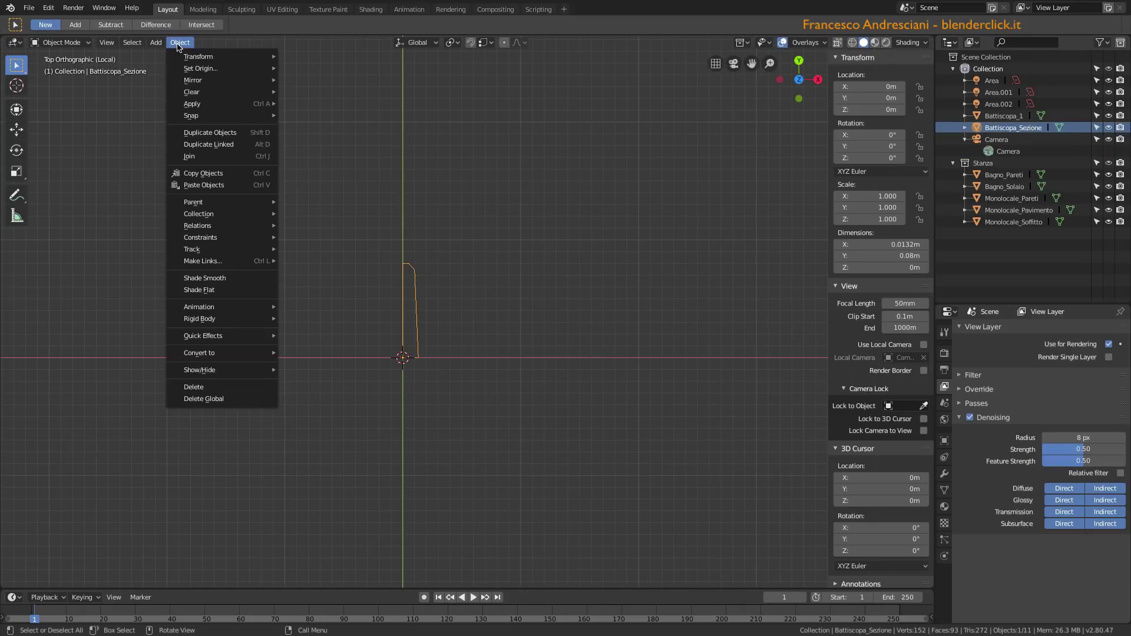
mouse_move(199, 352)
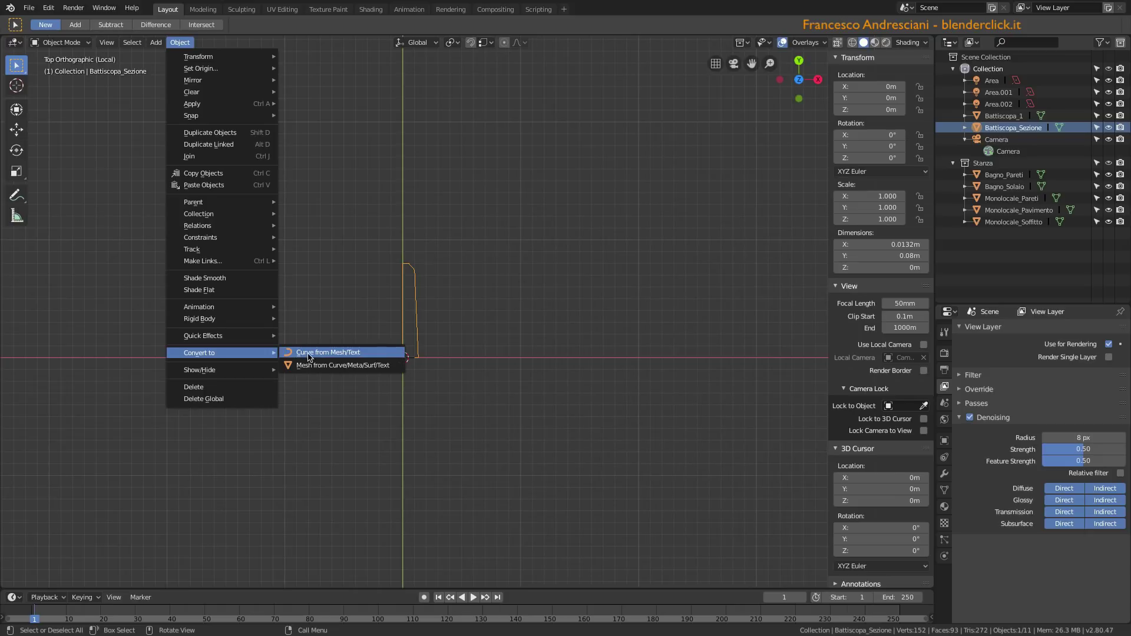
click(309, 353)
key(Tab)
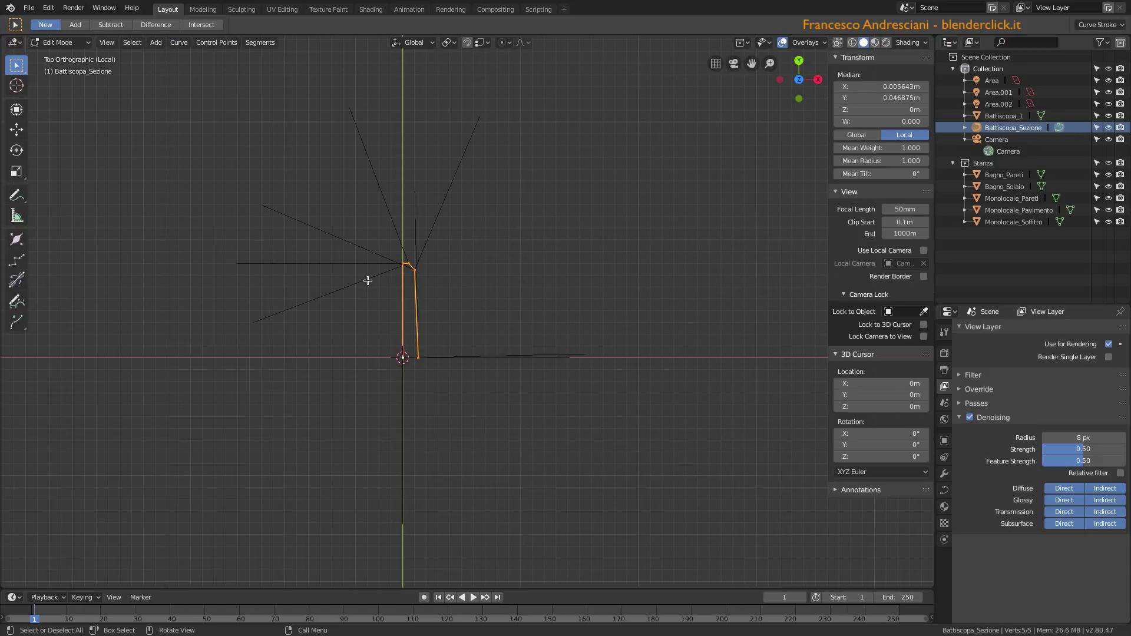
key(Tab)
Convert the Battiscopa_1 room outline into a curve as well.
scroll(367, 280, down, 4)
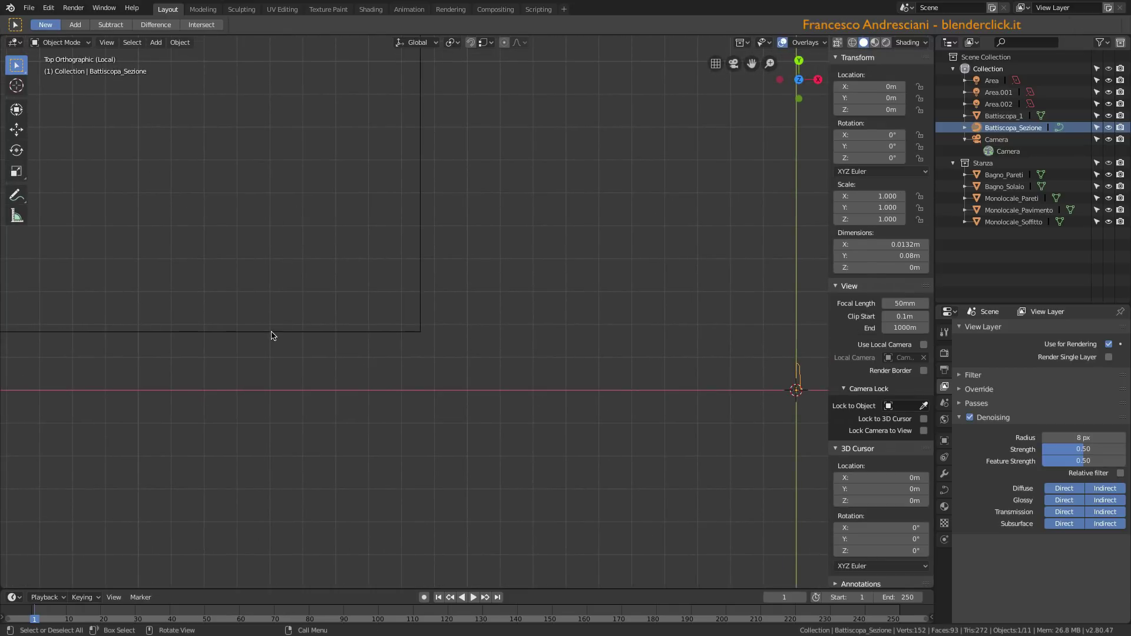
click(254, 334)
scroll(448, 374, down, 2)
scroll(384, 323, down, 1)
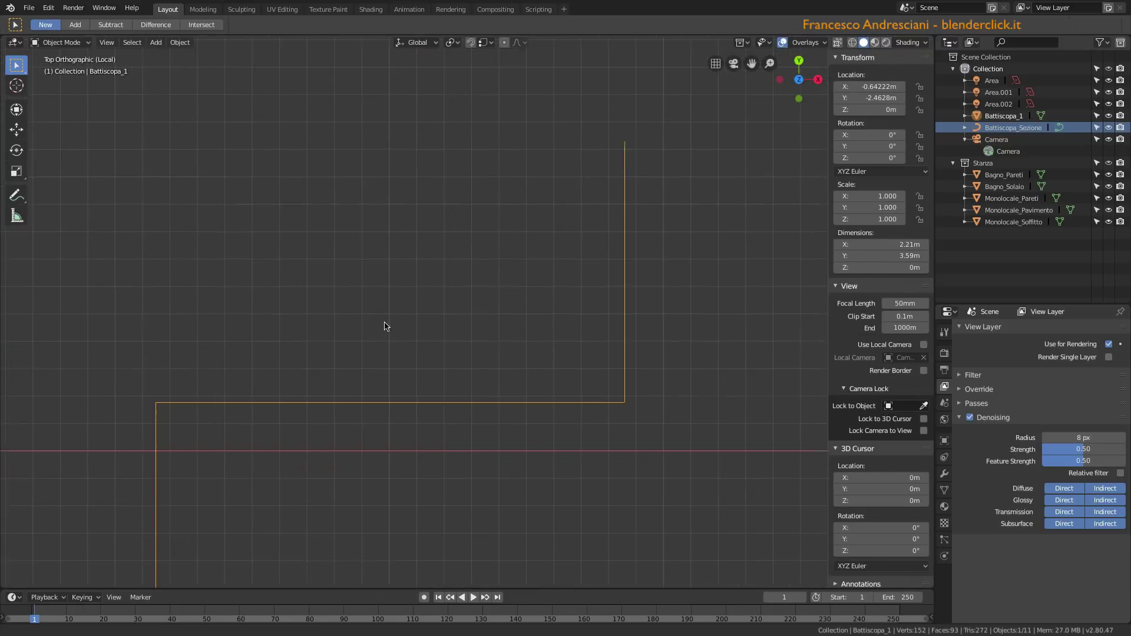
scroll(384, 298, down, 2)
shift+middle_drag(373, 322, 359, 269)
click(180, 42)
mouse_move(199, 353)
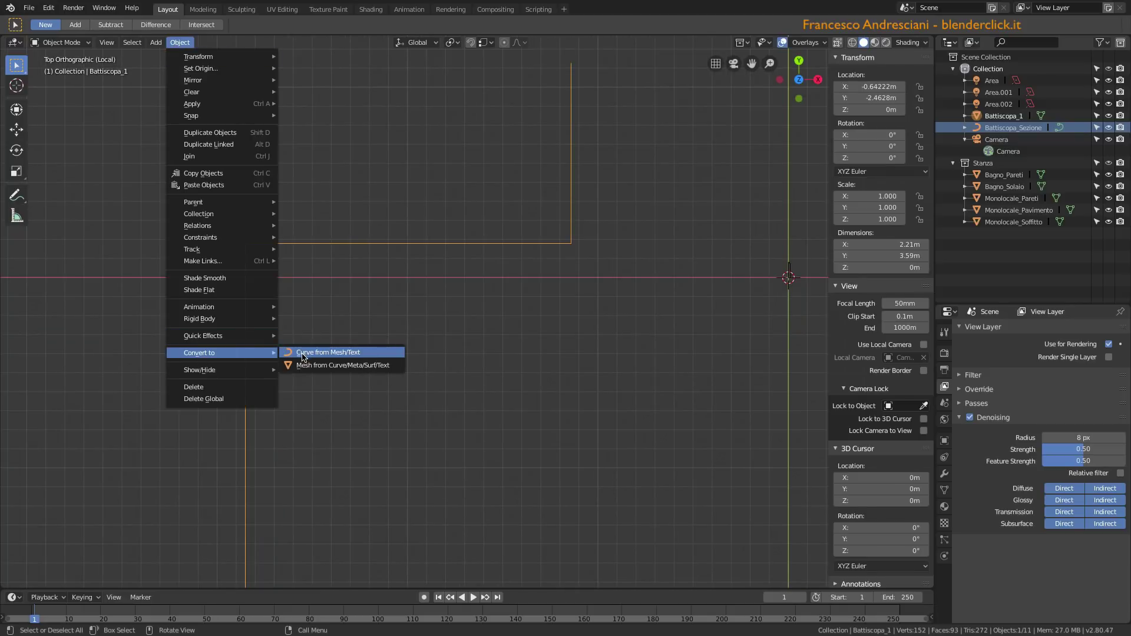
click(304, 353)
scroll(277, 416, down, 4)
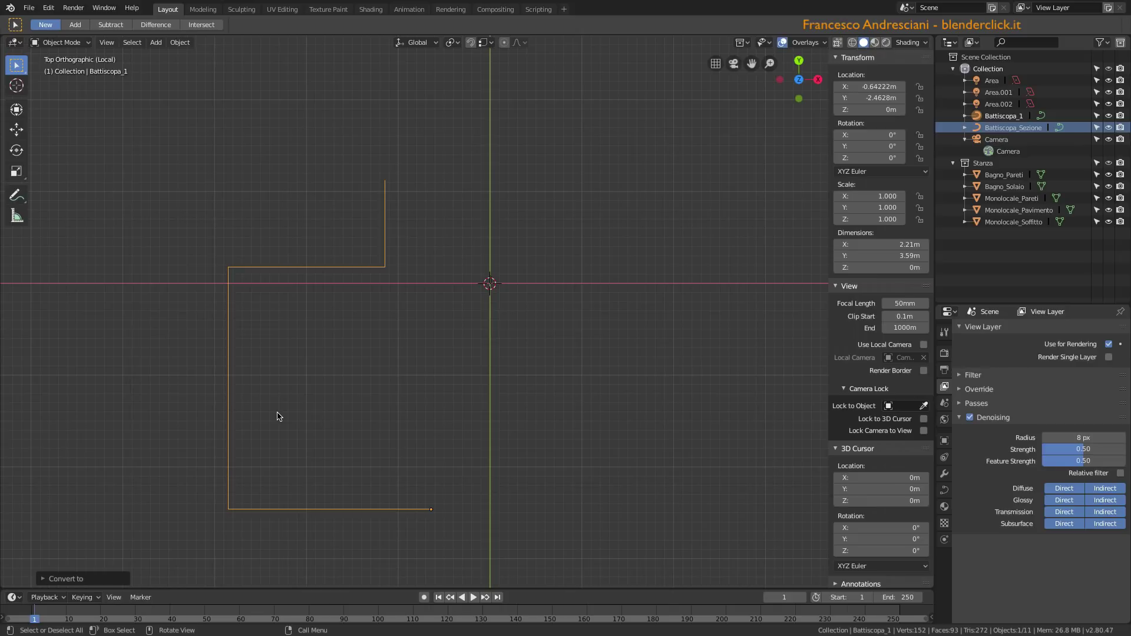
Isolate the Battiscopa_Sezione profile in local view and pan out to the room outline.
key(KP_Divide)
scroll(248, 435, up, 3)
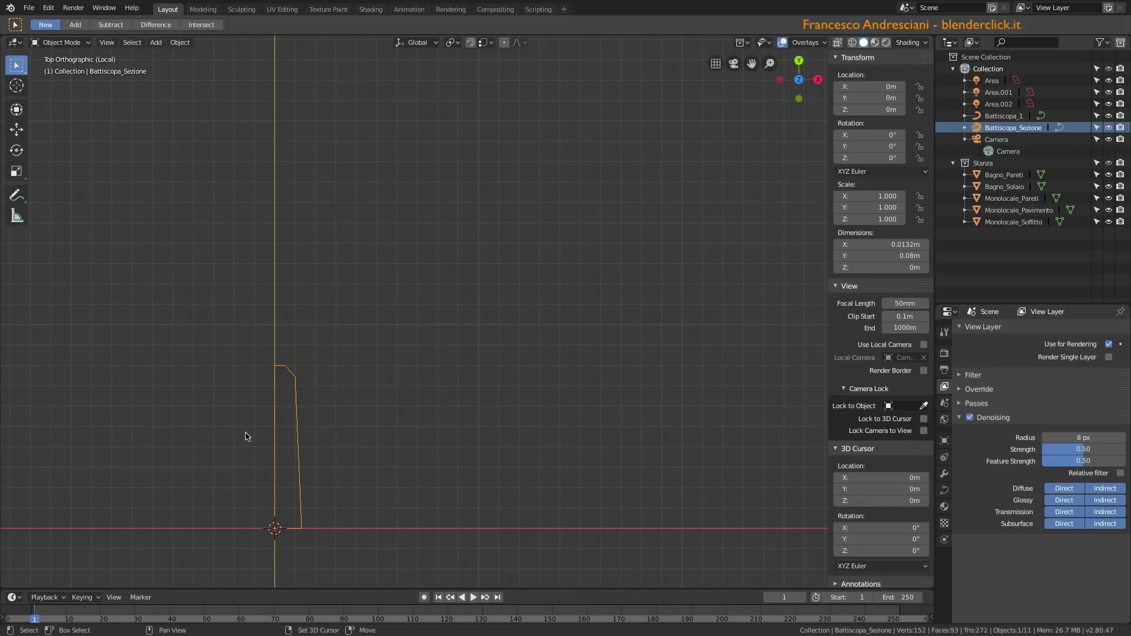
scroll(360, 268, up, 2)
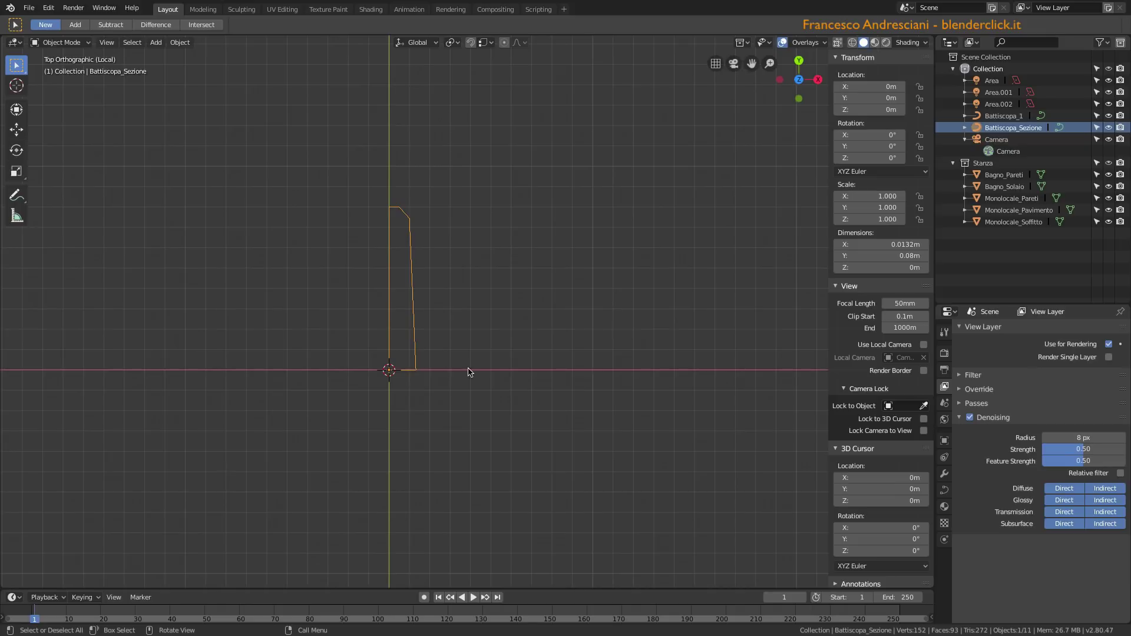
scroll(406, 376, down, 5)
mouse_move(422, 374)
shift+middle_down()
mouse_move(374, 420)
mouse_move(390, 328)
shift+middle_up()
Set Battiscopa_1's bevel object to Battiscopa_Sezione, sweeping a 0.08 m baseboard.
click(332, 514)
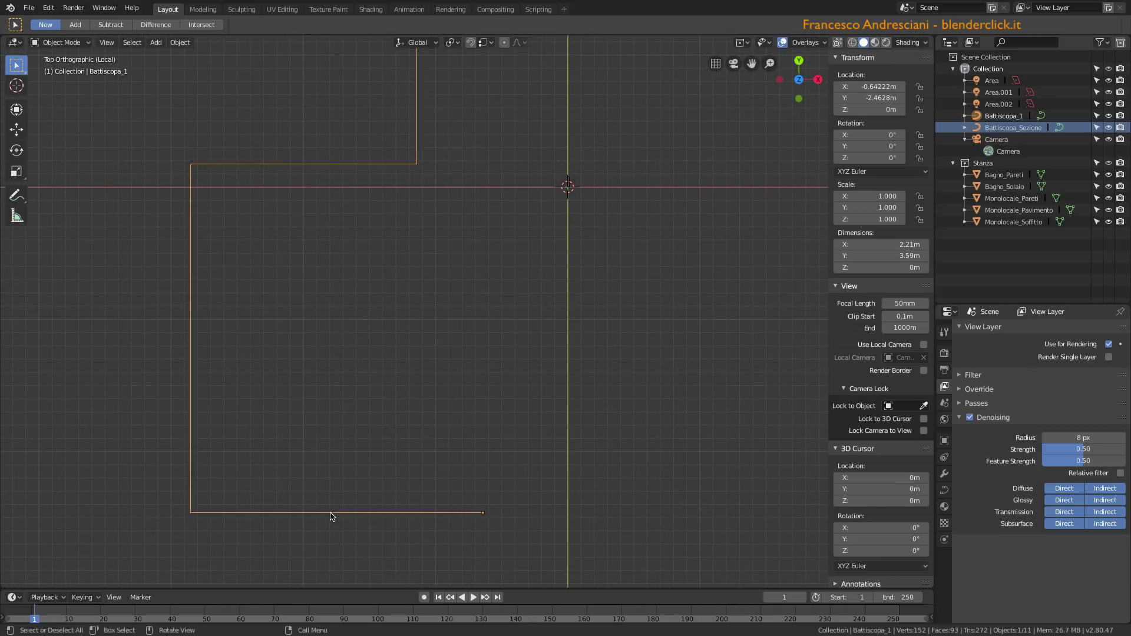
click(945, 492)
click(981, 533)
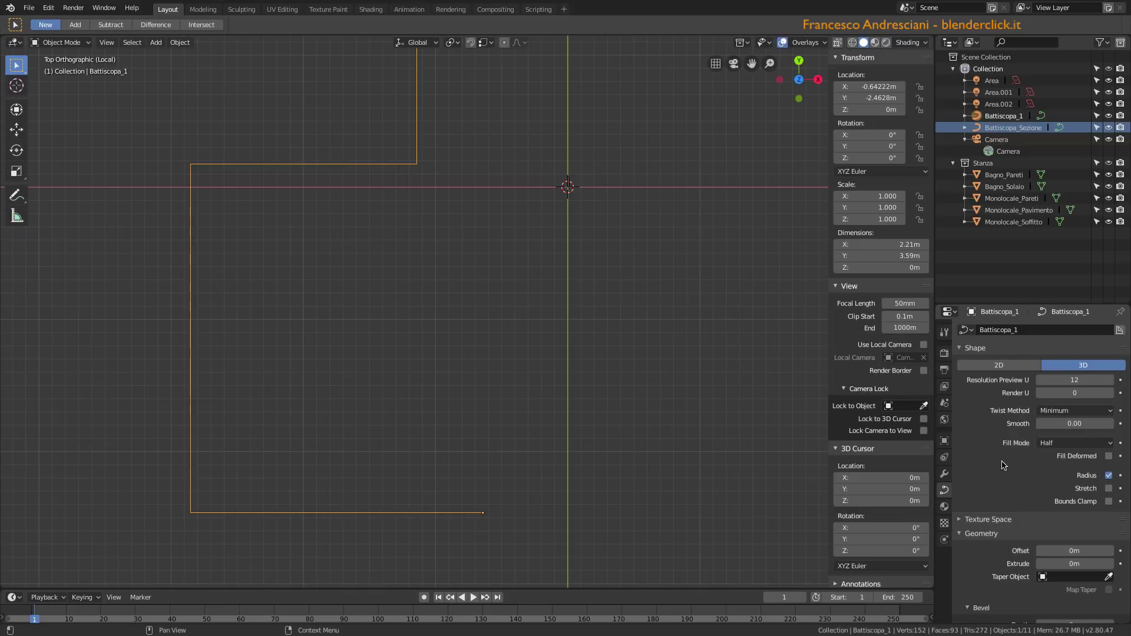
scroll(1002, 519, down, 5)
scroll(796, 352, down, 1)
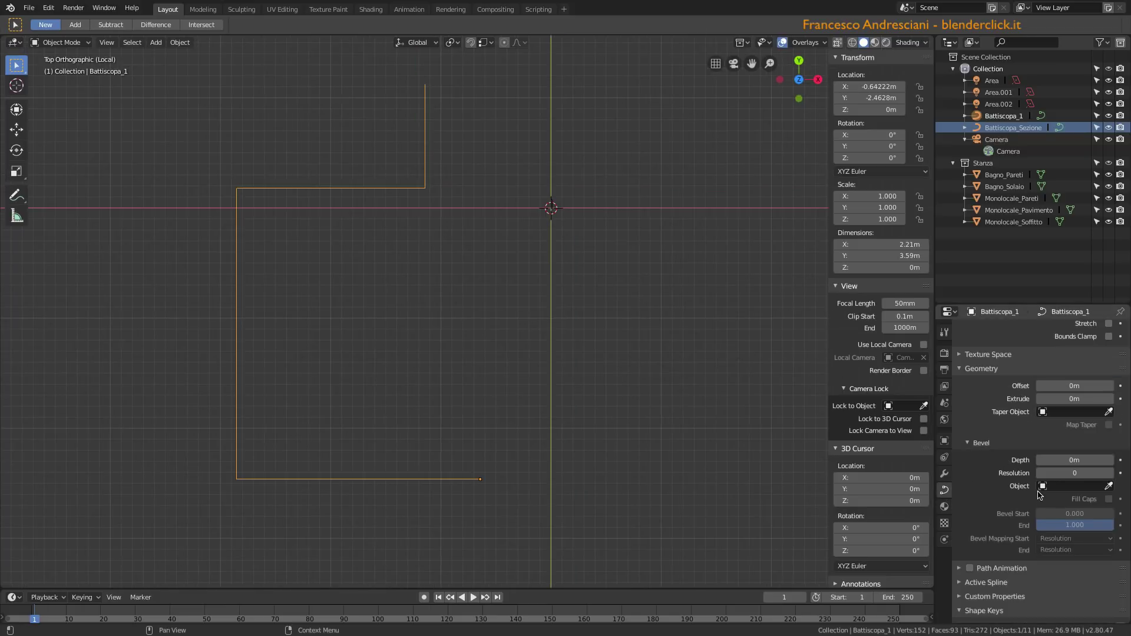
click(1046, 487)
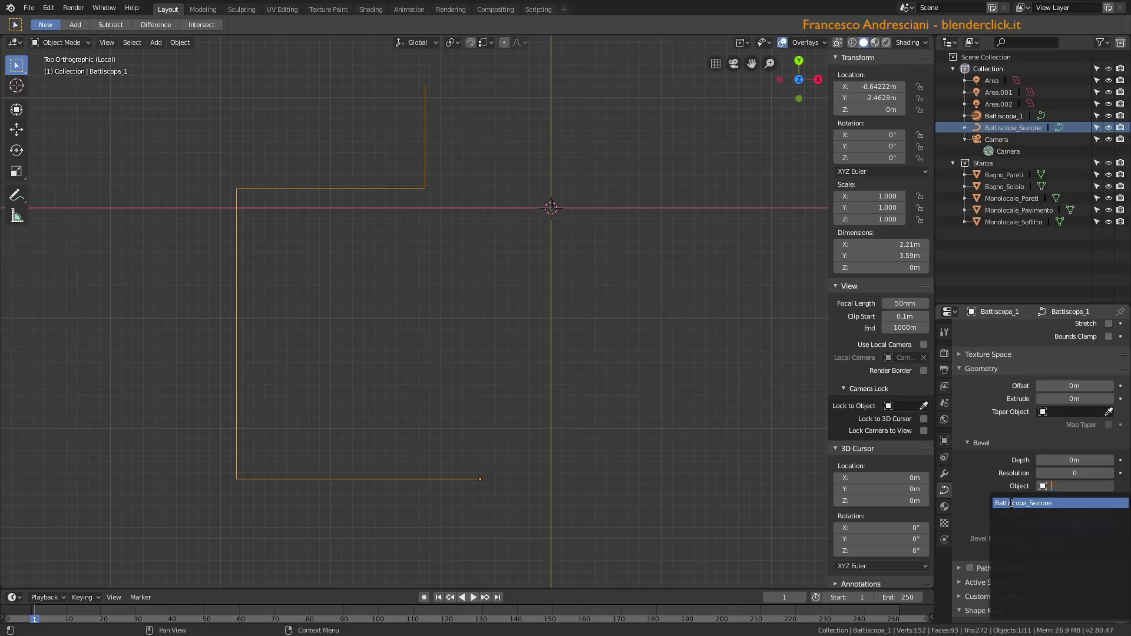
click(1011, 503)
mouse_move(531, 407)
middle_down()
mouse_move(449, 392)
mouse_move(369, 324)
mouse_move(277, 289)
mouse_move(263, 271)
mouse_move(212, 288)
middle_up()
scroll(287, 335, up, 3)
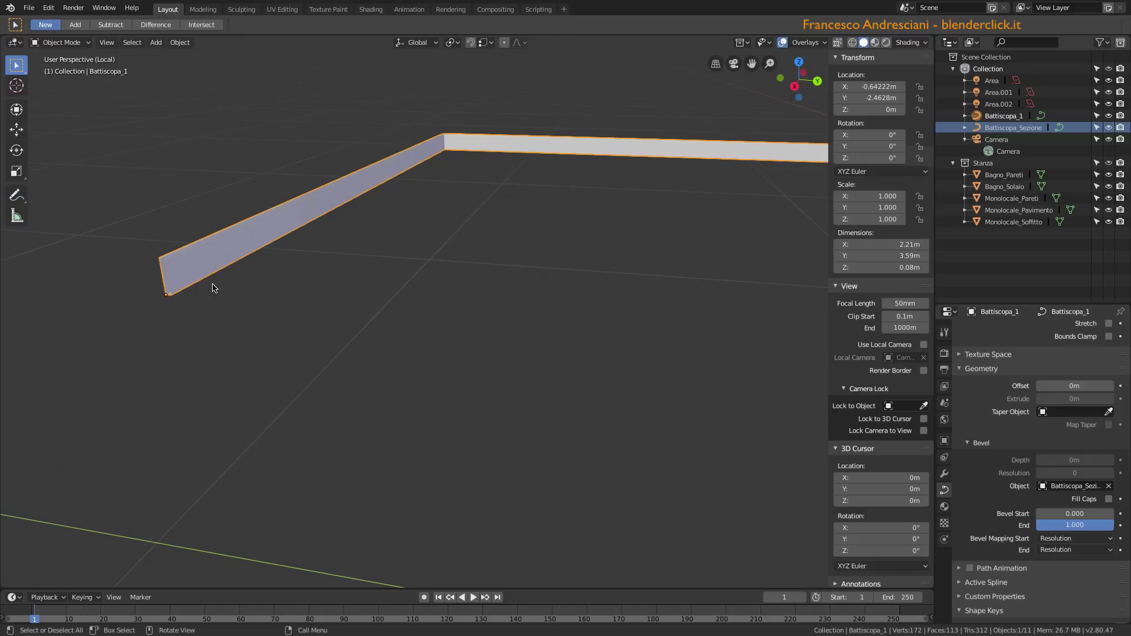
Frame the baseboard, exit local view and orbit to see it within the room.
key(KP_Decimal)
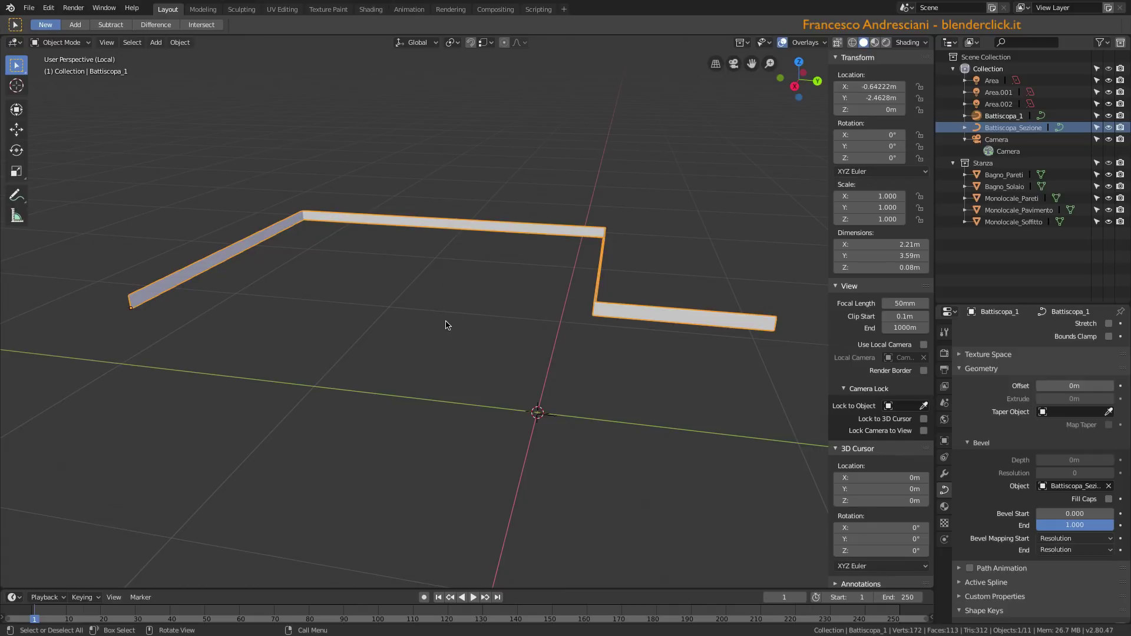
key(KP_Divide)
mouse_move(453, 385)
middle_down()
mouse_move(445, 369)
mouse_move(569, 372)
mouse_move(482, 416)
mouse_move(416, 417)
mouse_move(484, 412)
mouse_move(399, 409)
mouse_move(404, 400)
mouse_move(303, 372)
mouse_move(535, 395)
mouse_move(373, 384)
mouse_move(373, 397)
middle_up()
Hide the ceiling Monolocale_Soffitto to see inside the room.
key(Home)
click(377, 240)
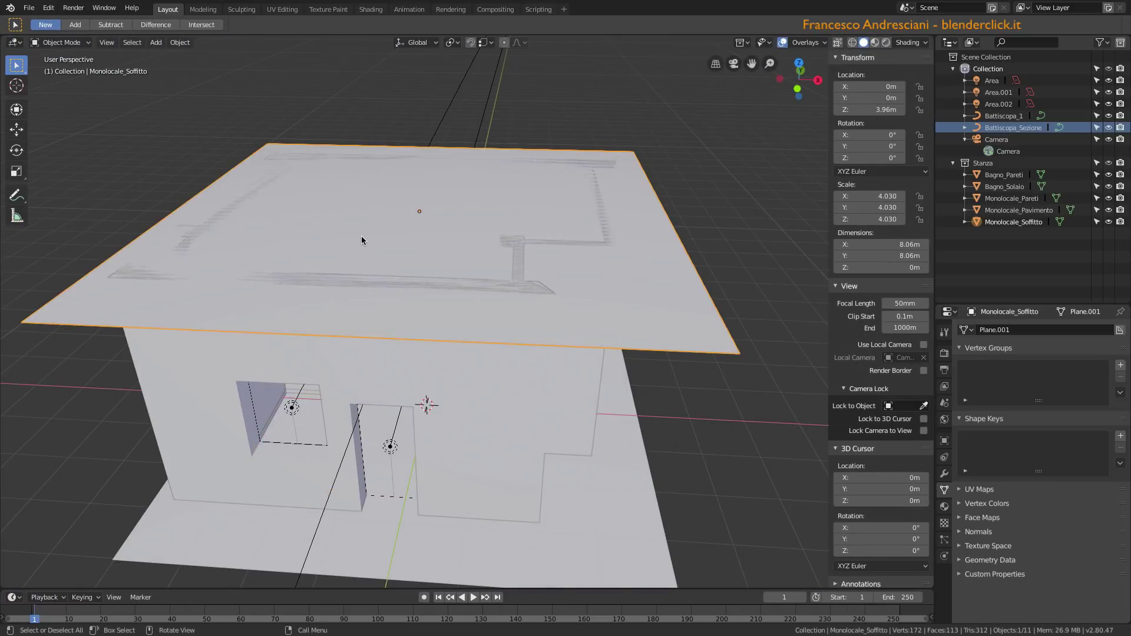
key(h)
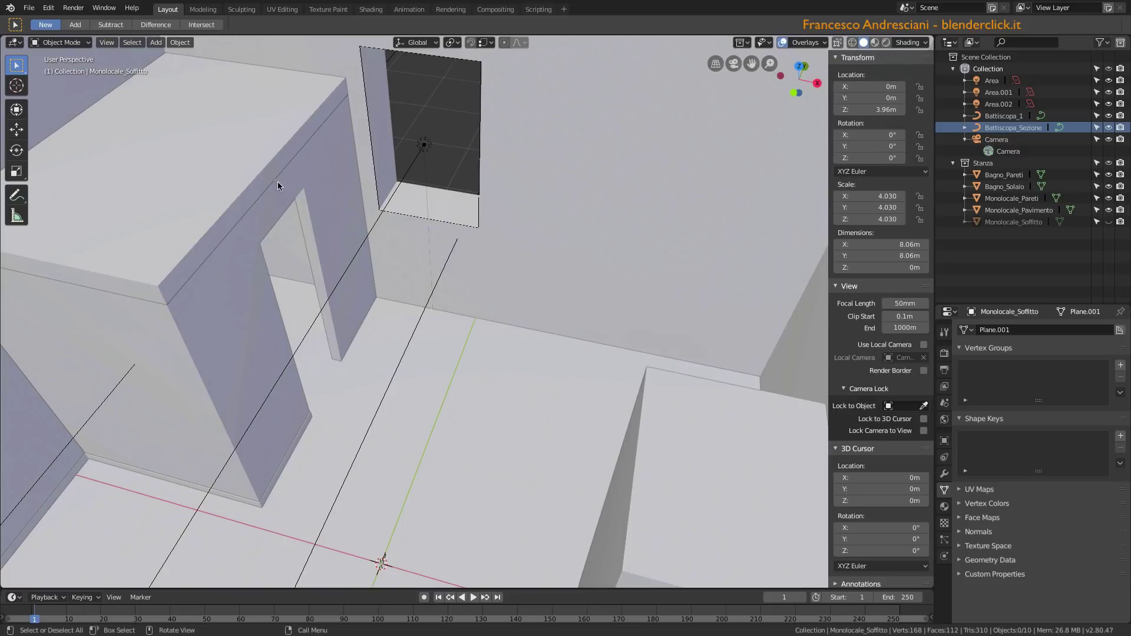
Snap the 3D cursor to a corner vertex of the Bagno_Pareti wall.
click(345, 313)
key(Tab)
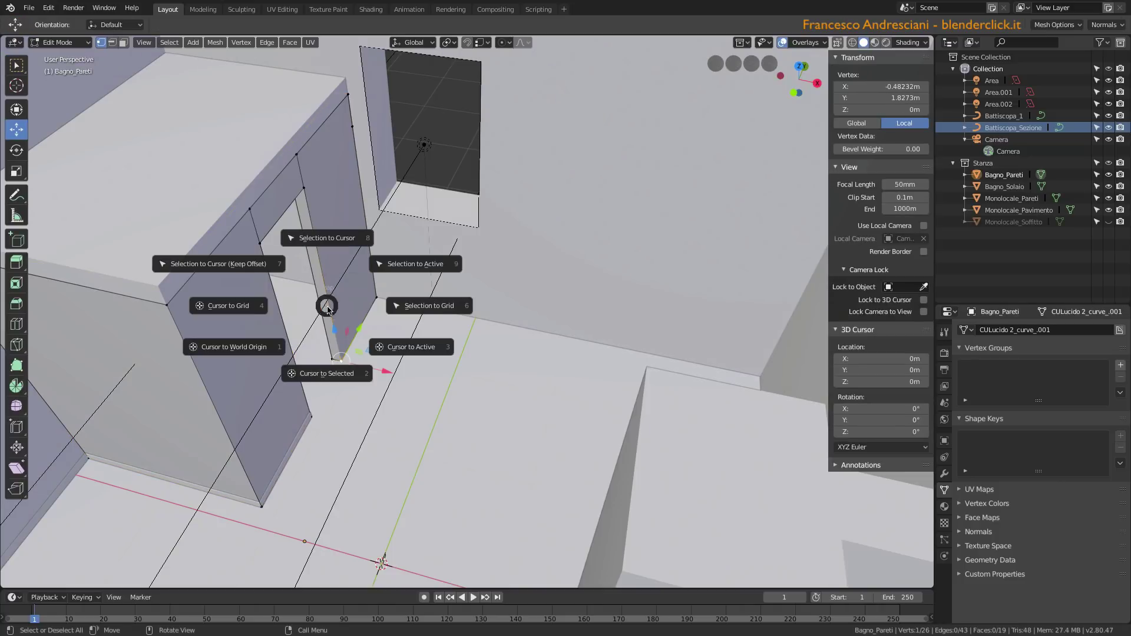
click(330, 359)
key(Tab)
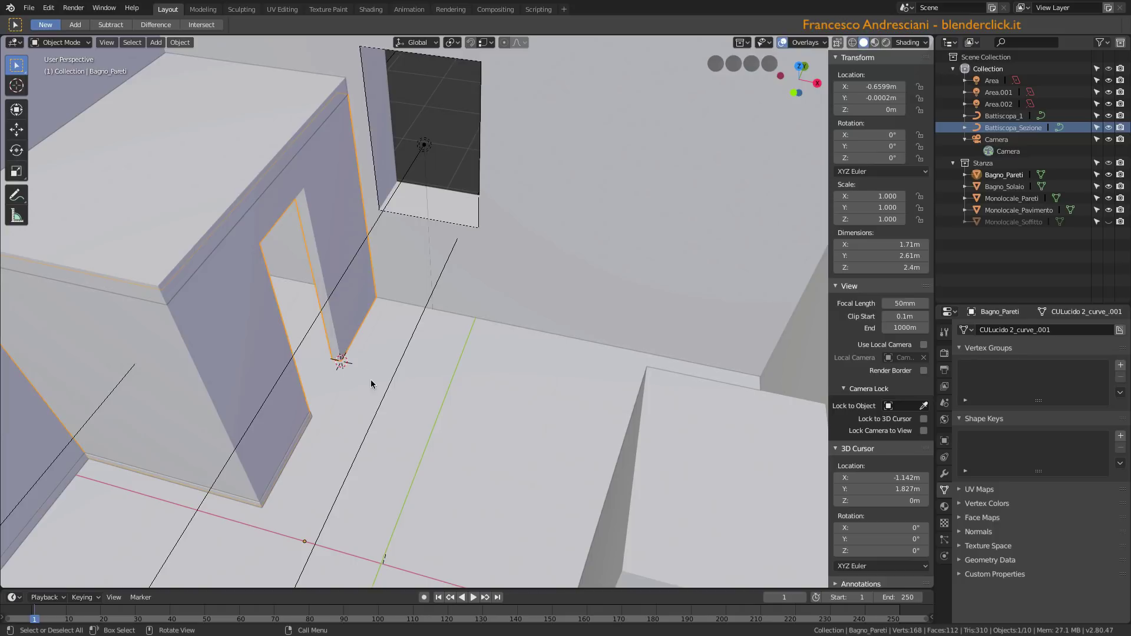
scroll(370, 383, up, 2)
scroll(437, 341, up, 1)
scroll(402, 357, up, 1)
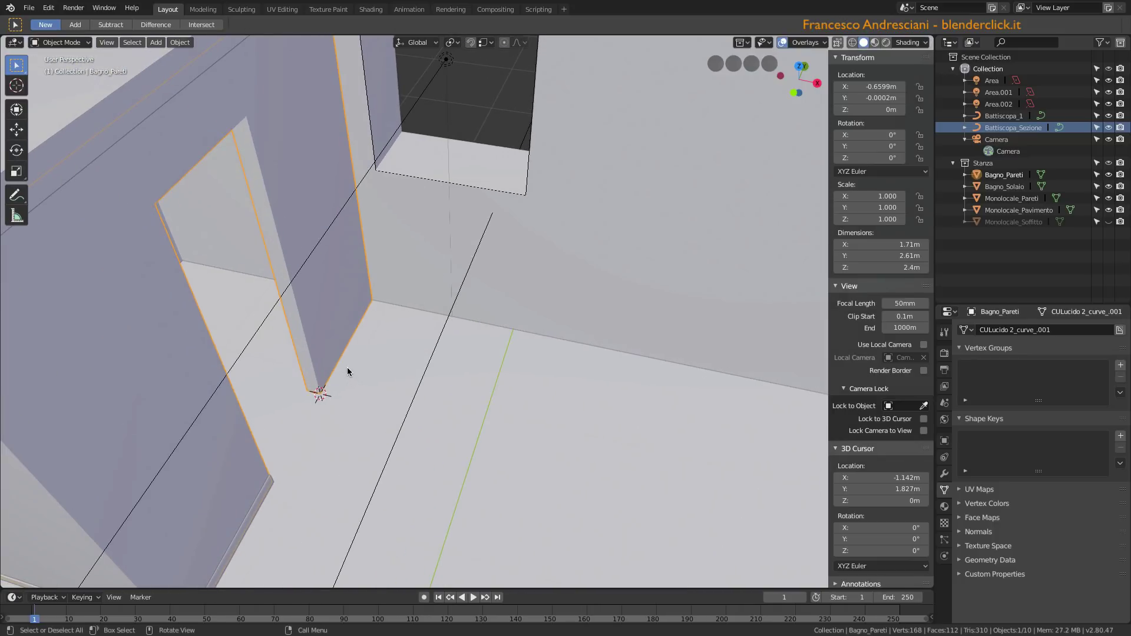
Add a plane at the 3D cursor and merge its vertices at center.
key(shift+a)
mouse_move(313, 369)
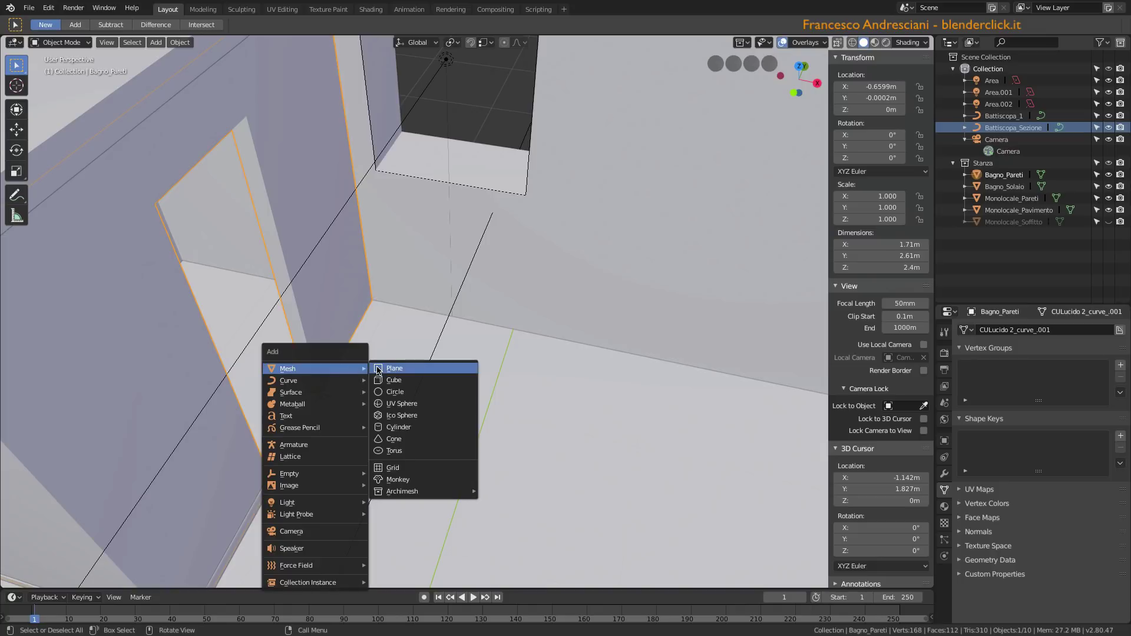
click(377, 370)
key(Tab)
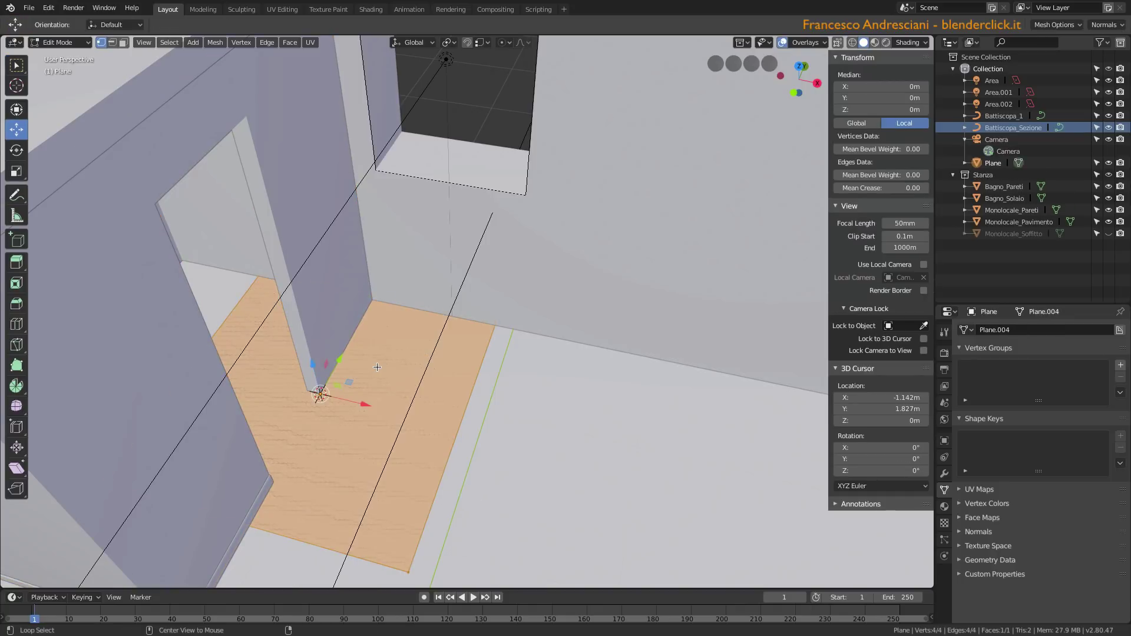
key(alt+m)
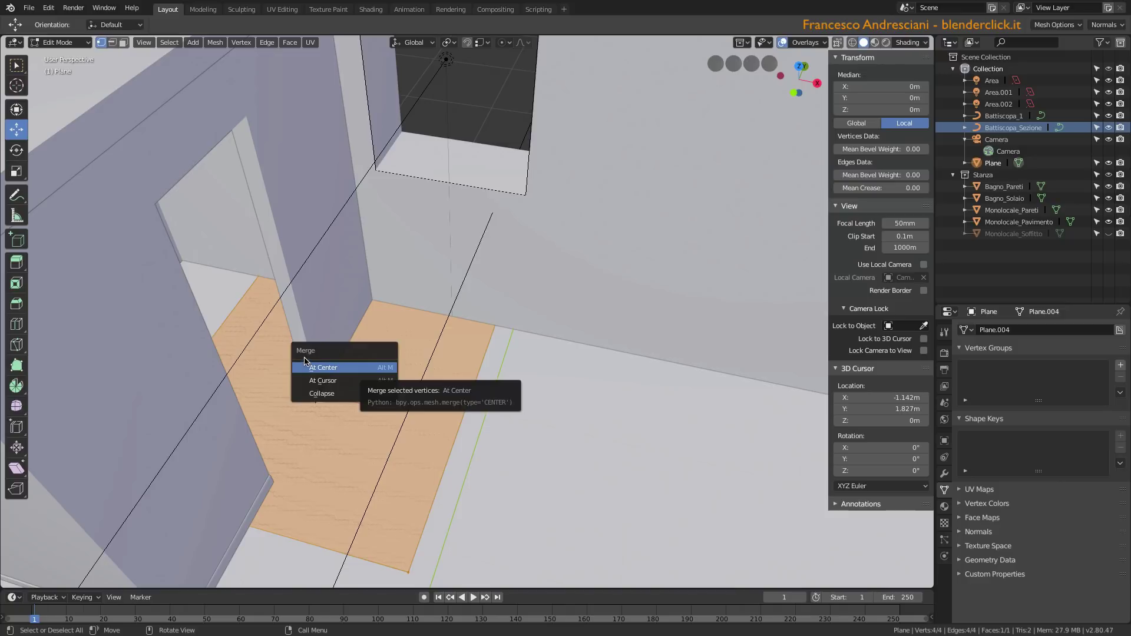
click(321, 369)
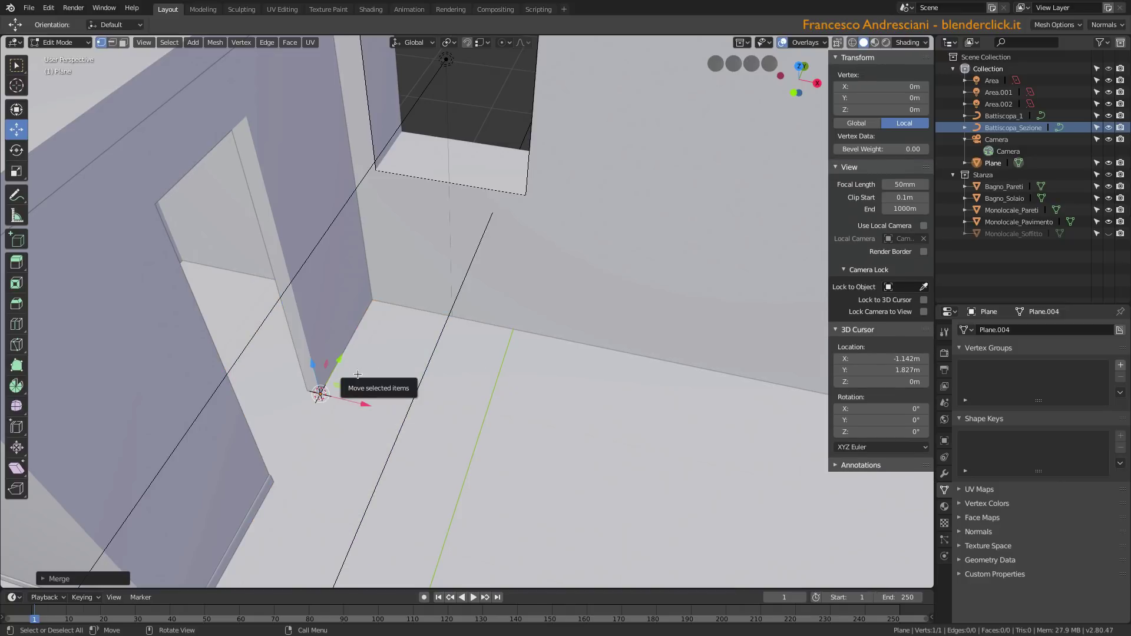
scroll(318, 389, up, 2)
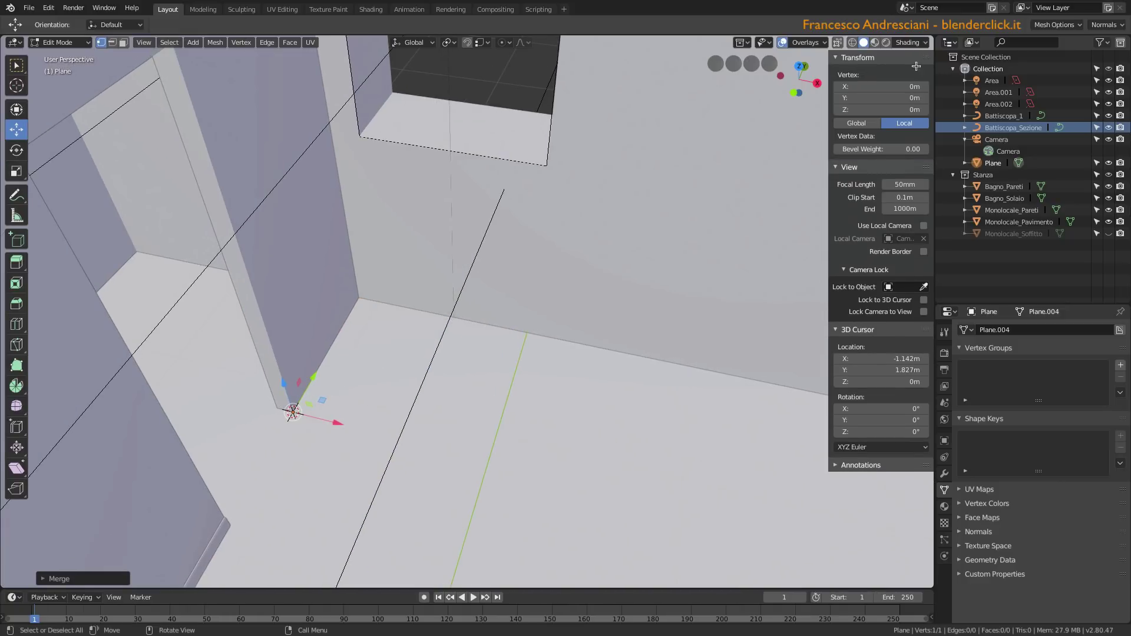
Rename the new plane object Battiscopa_2.
double_click(993, 163)
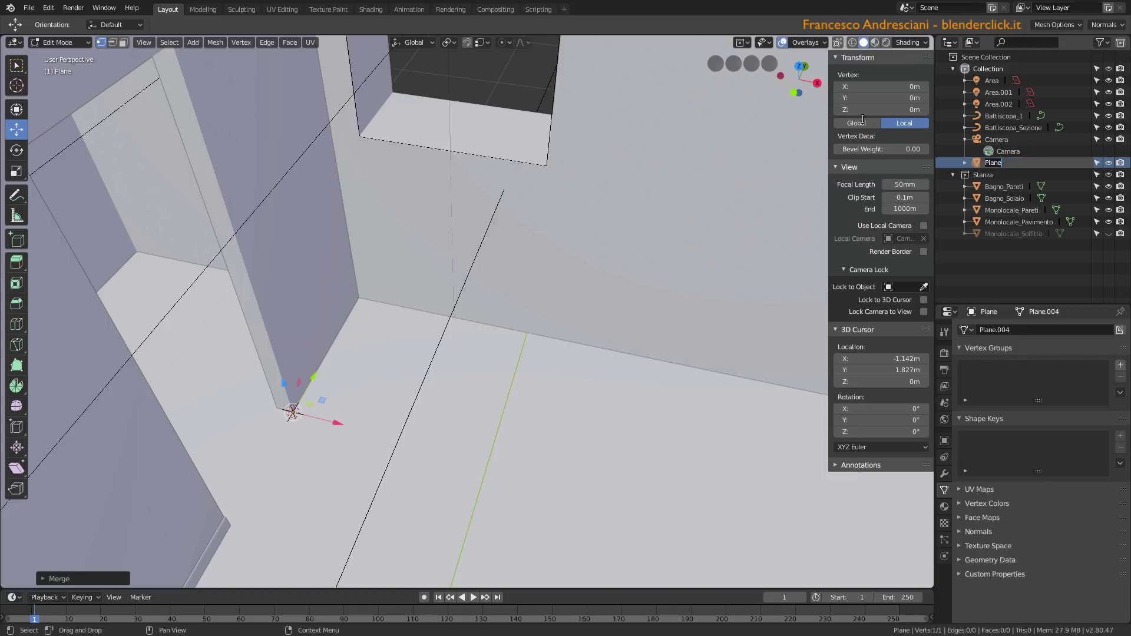
text(Battiscopa_2)
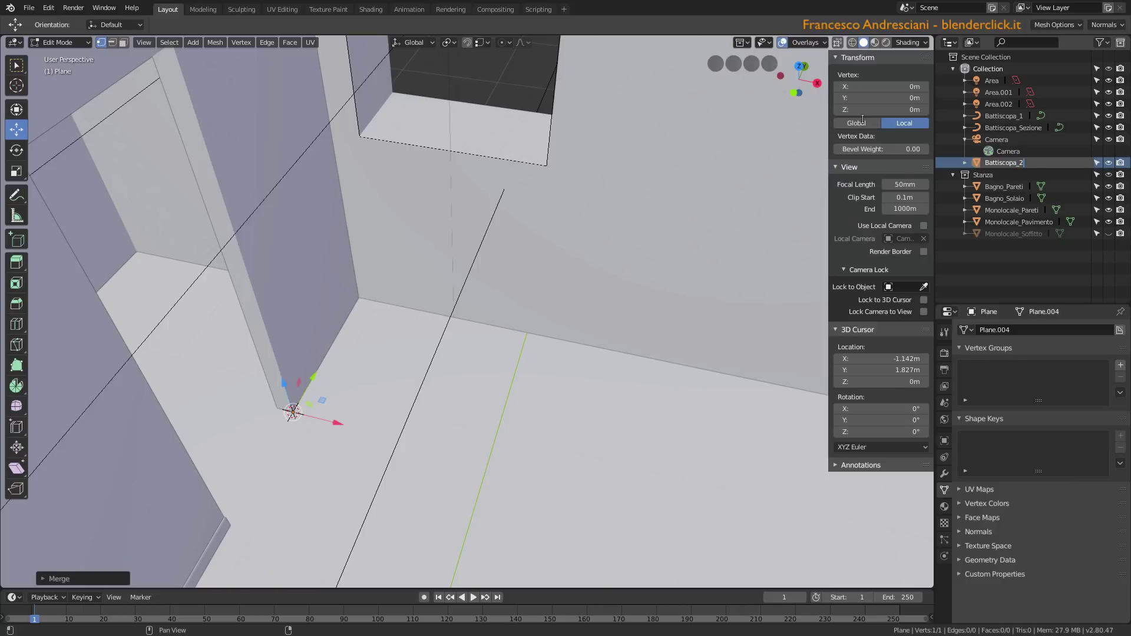
key(Return)
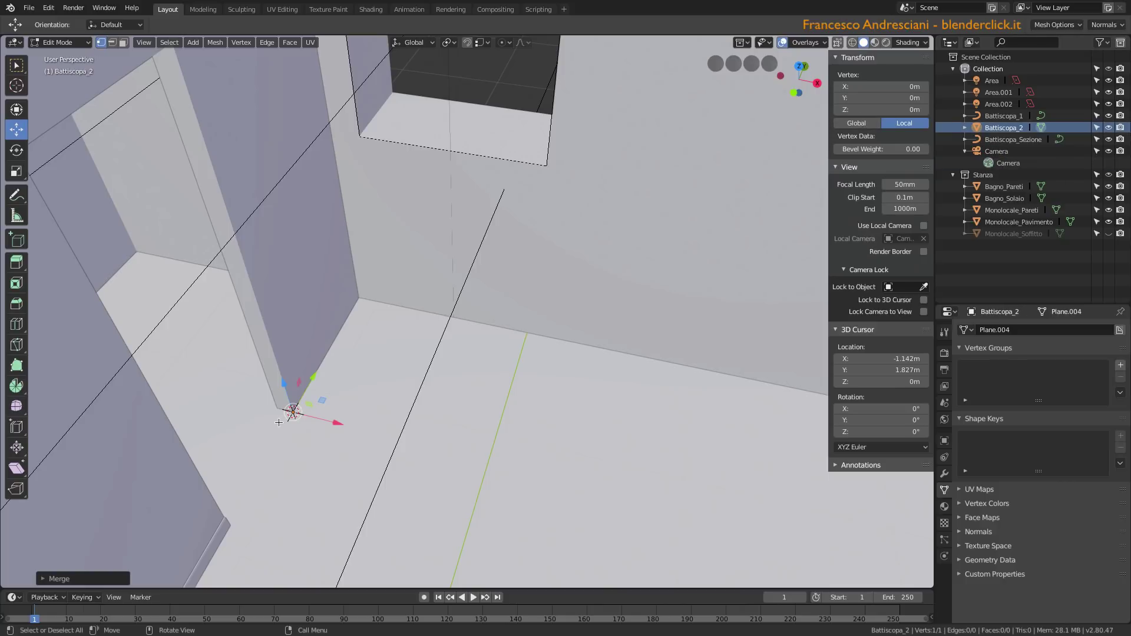
Extrude the single vertex along Y, X, then Y to the far floor corners.
key(e)
key(y)
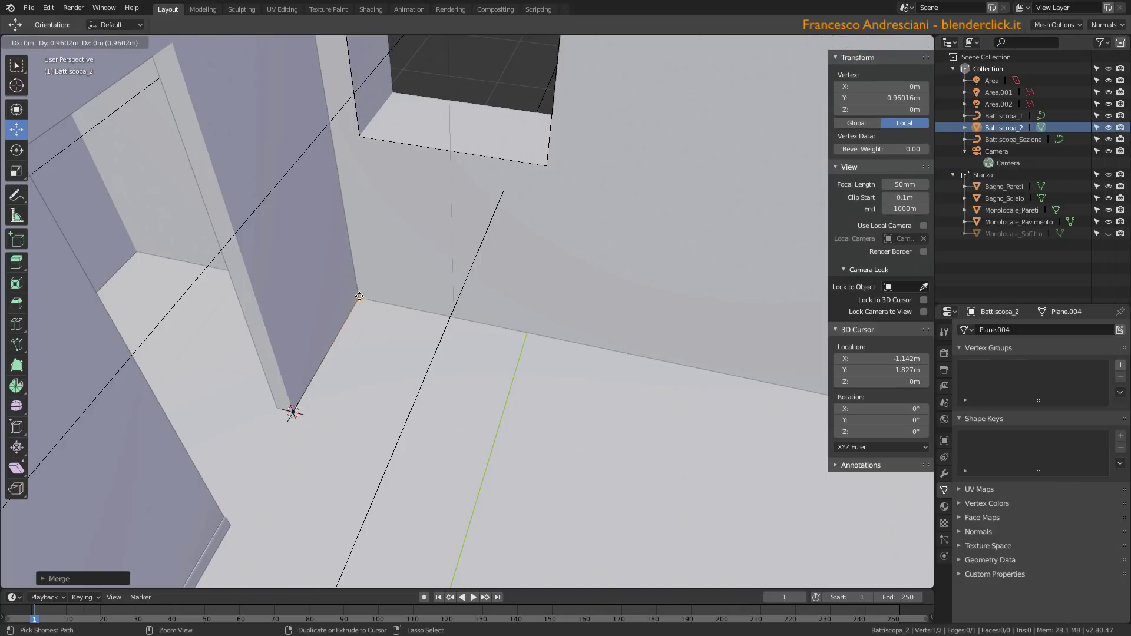
click(367, 329)
middle_drag(368, 329, 166, 447)
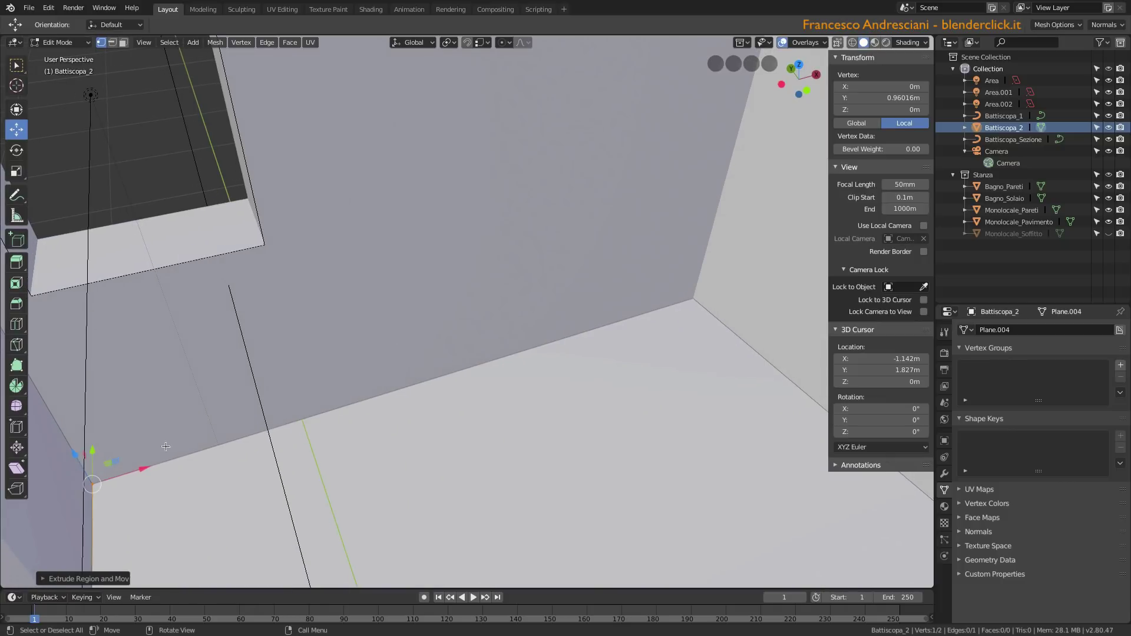
ctrl+drag(151, 469, 678, 313)
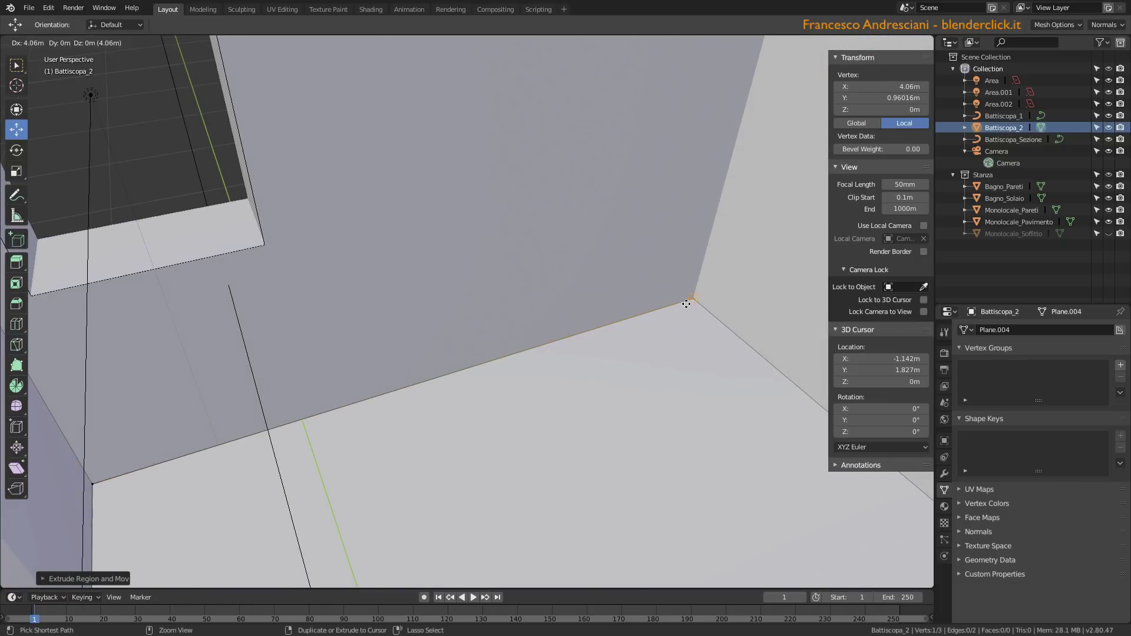
middle_drag(679, 312, 227, 427)
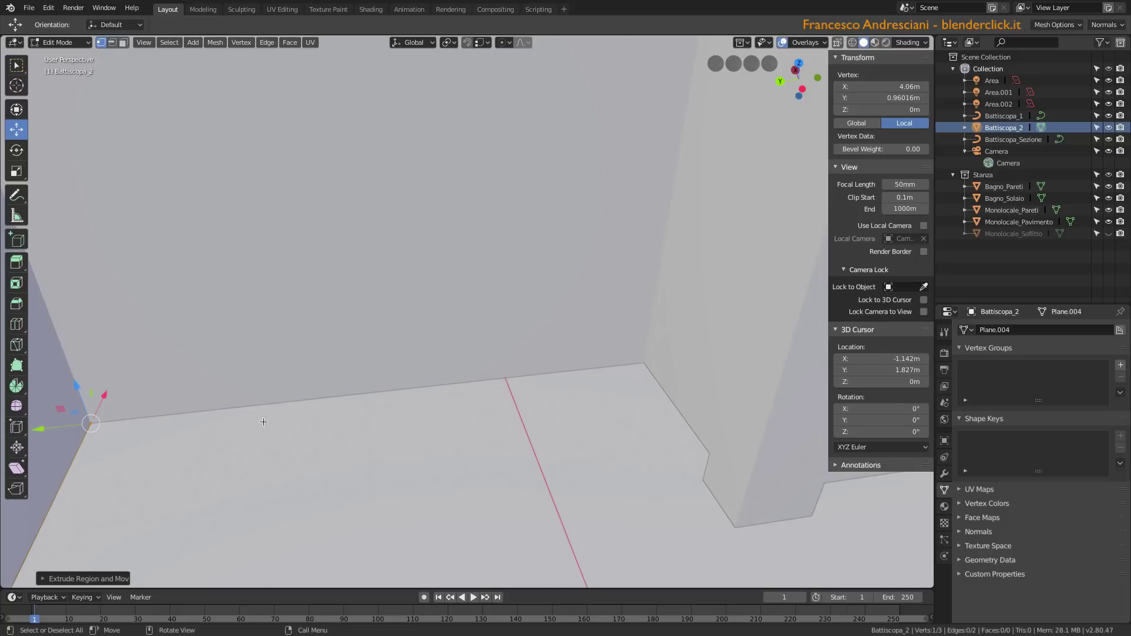
ctrl+drag(228, 427, 631, 366)
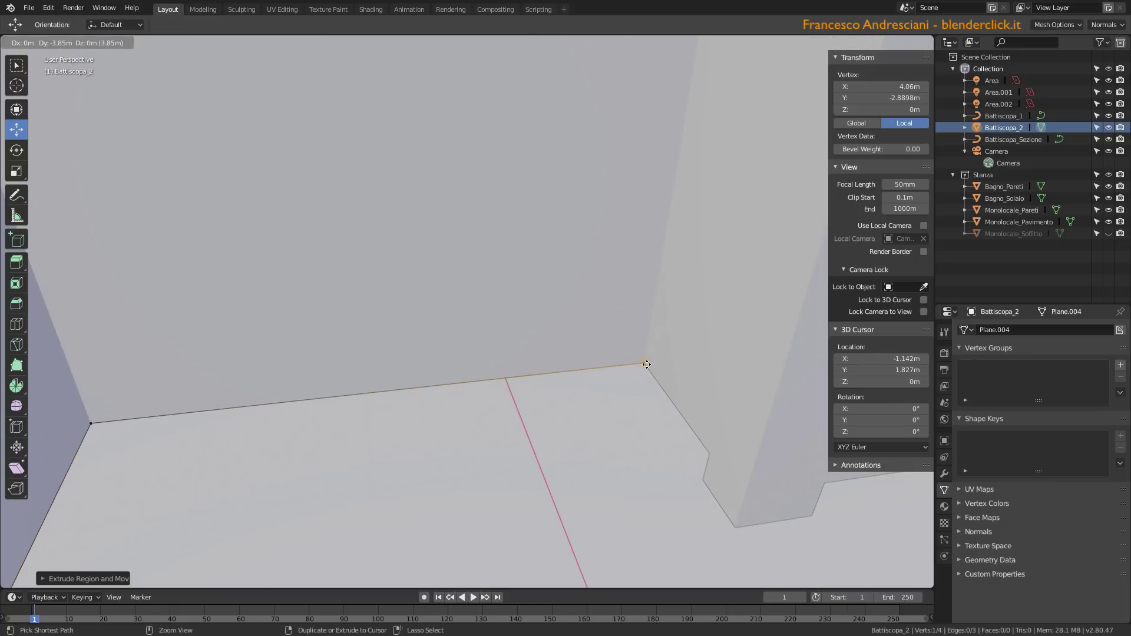
mouse_move(631, 366)
middle_down()
mouse_move(328, 423)
mouse_move(220, 429)
middle_up()
Extrude four more vertices along the wall corners and around the pillar base.
key(e)
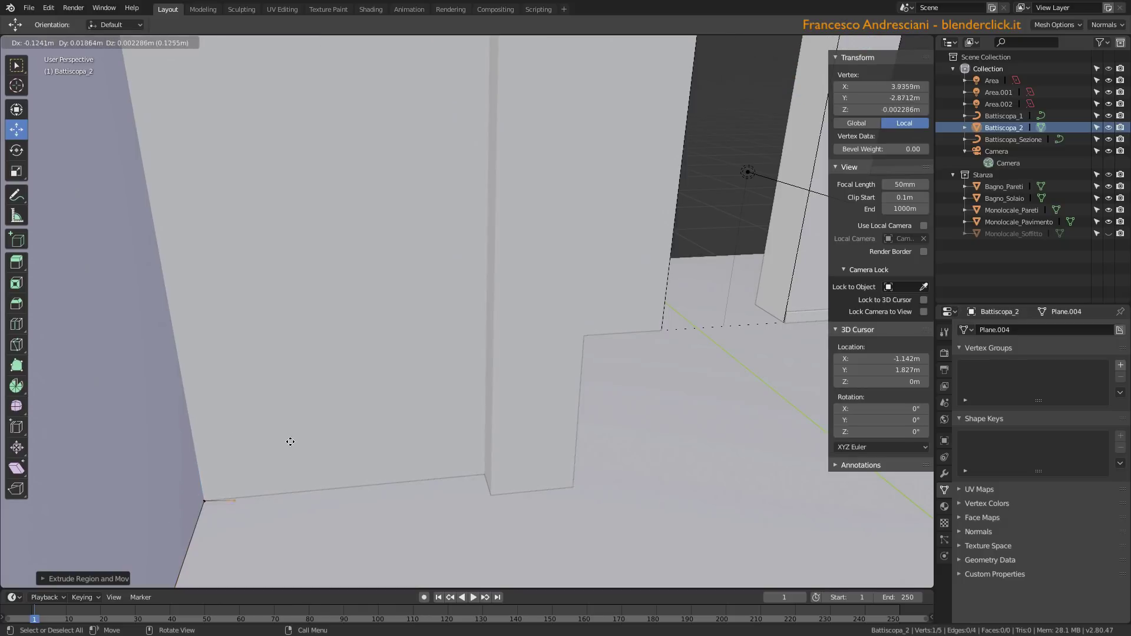
click(480, 472)
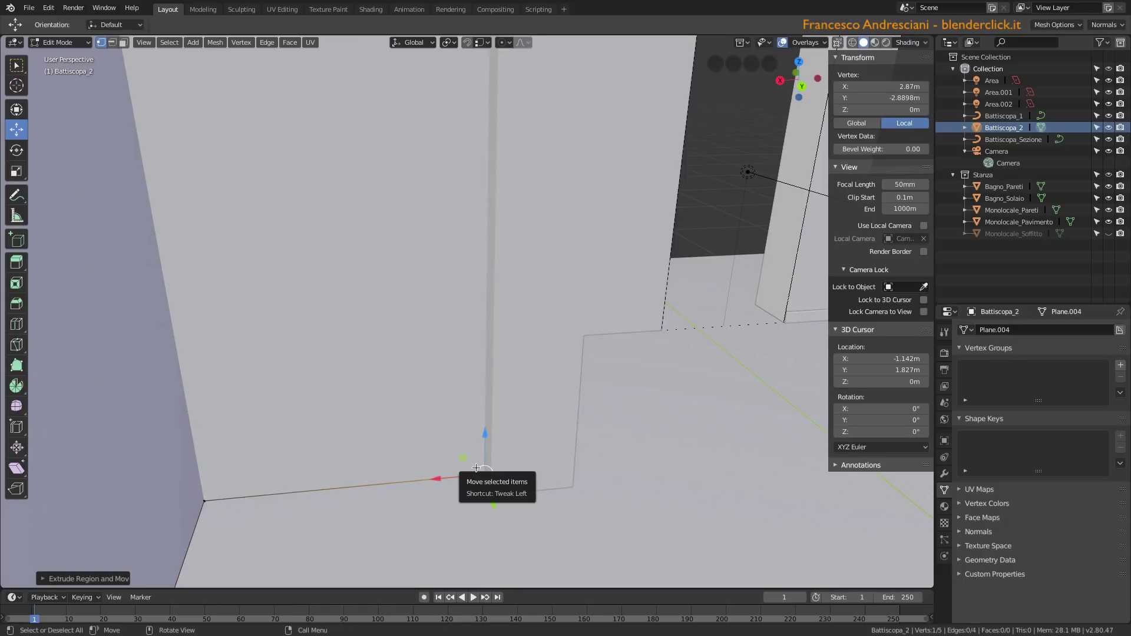
key(e)
click(492, 496)
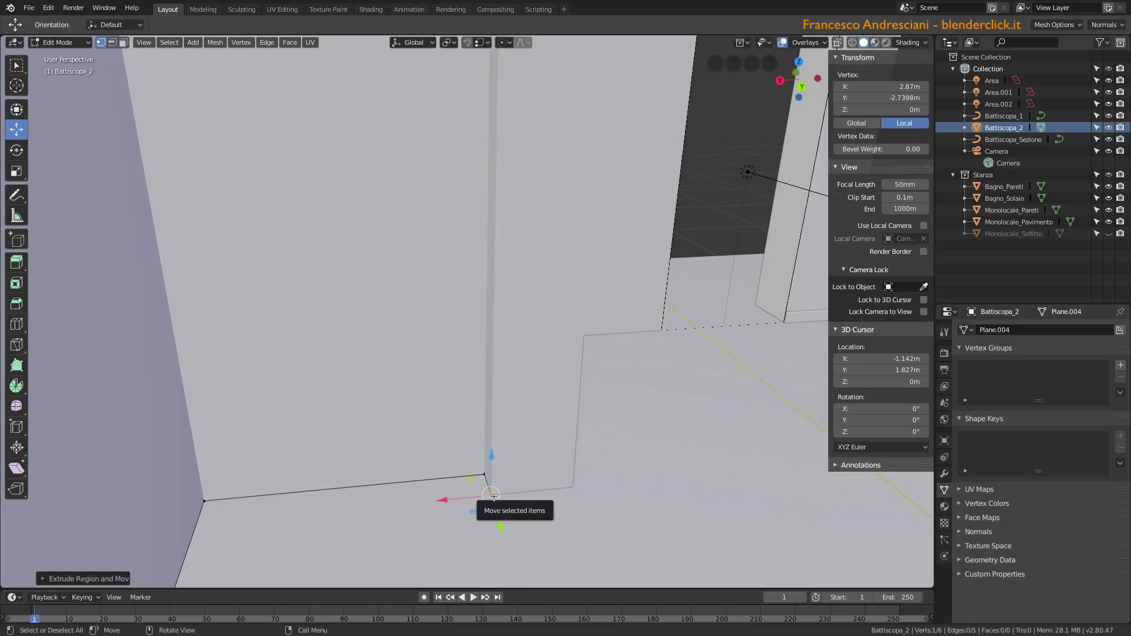
key(e)
click(575, 488)
mouse_move(574, 488)
middle_down()
mouse_move(515, 457)
mouse_move(526, 503)
middle_up()
key(e)
click(601, 460)
Extrude the last vertices along the remaining walls to the doorway, back in Object Mode.
middle_drag(601, 460, 495, 449)
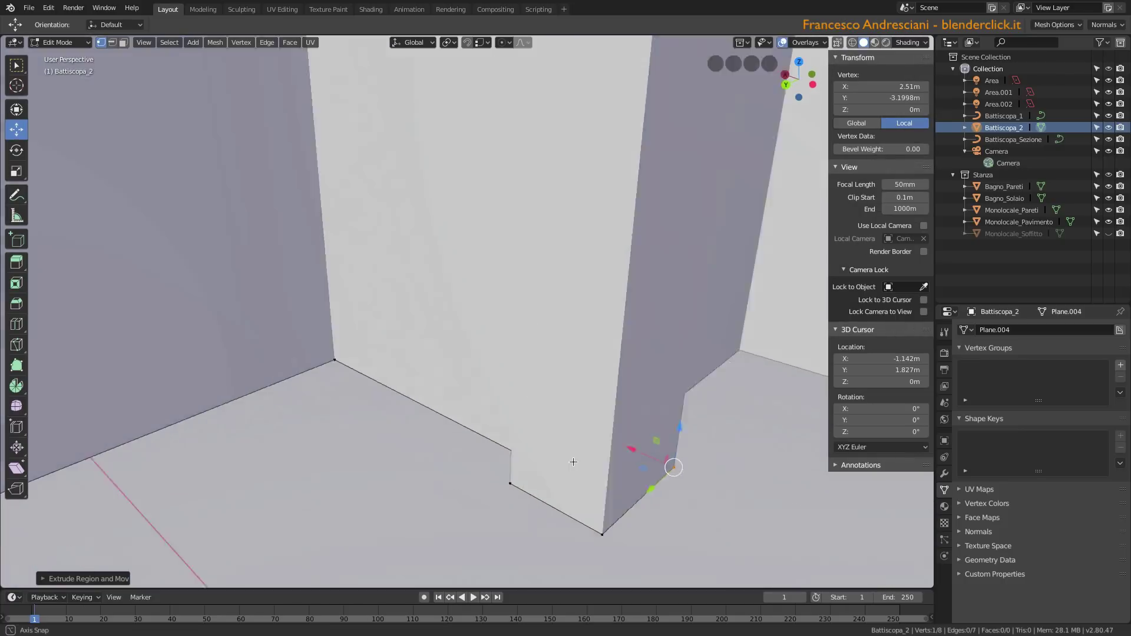
scroll(495, 449, down, 5)
mouse_move(606, 435)
middle_down()
mouse_move(601, 467)
mouse_move(598, 459)
middle_up()
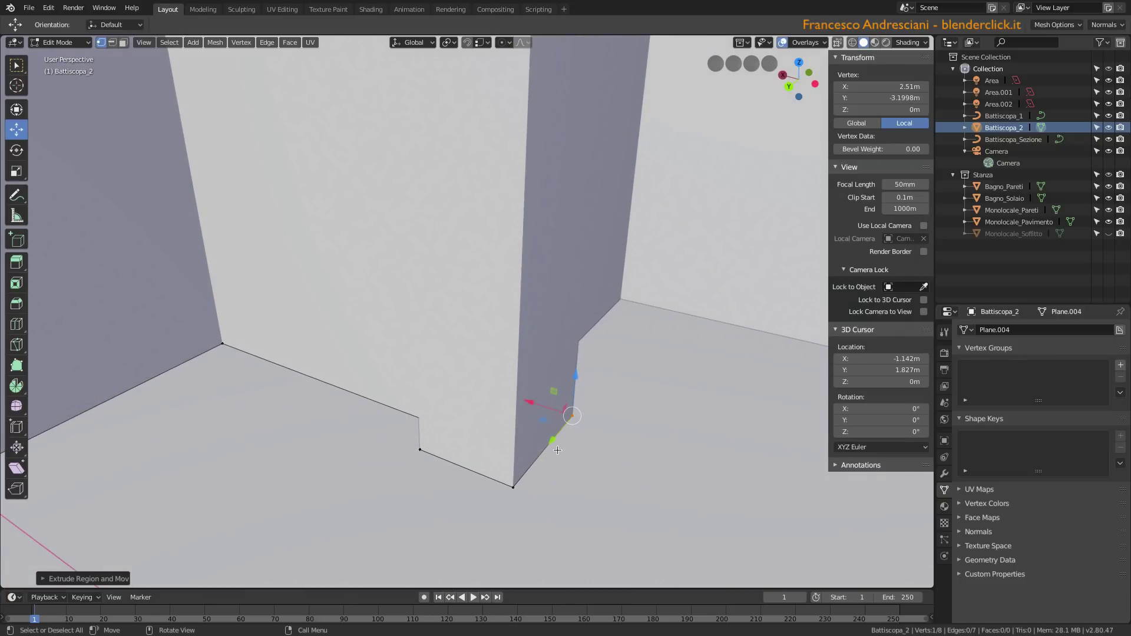
scroll(538, 308, down, 10)
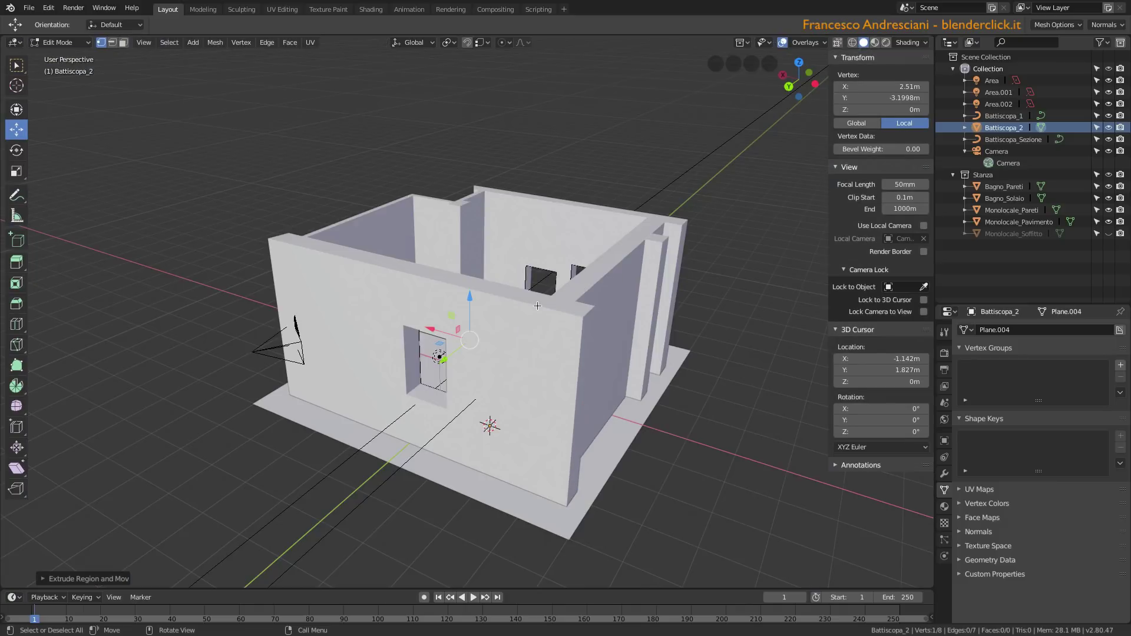
middle_drag(538, 306, 678, 436)
scroll(826, 566, up, 8)
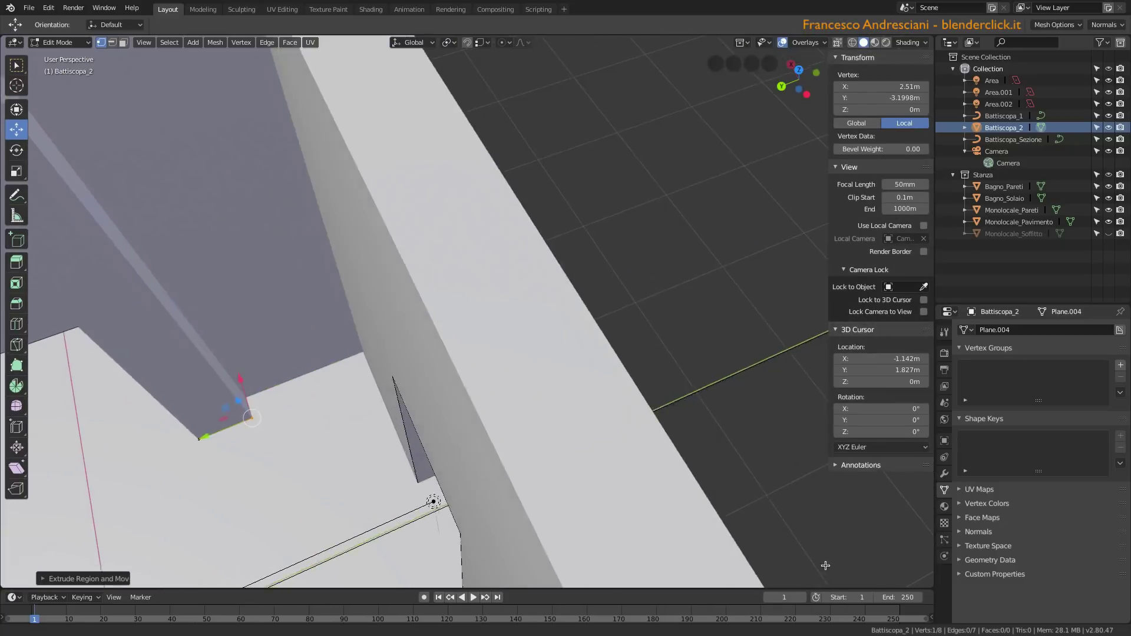
middle_drag(825, 565, 701, 450)
middle_drag(712, 505, 371, 450)
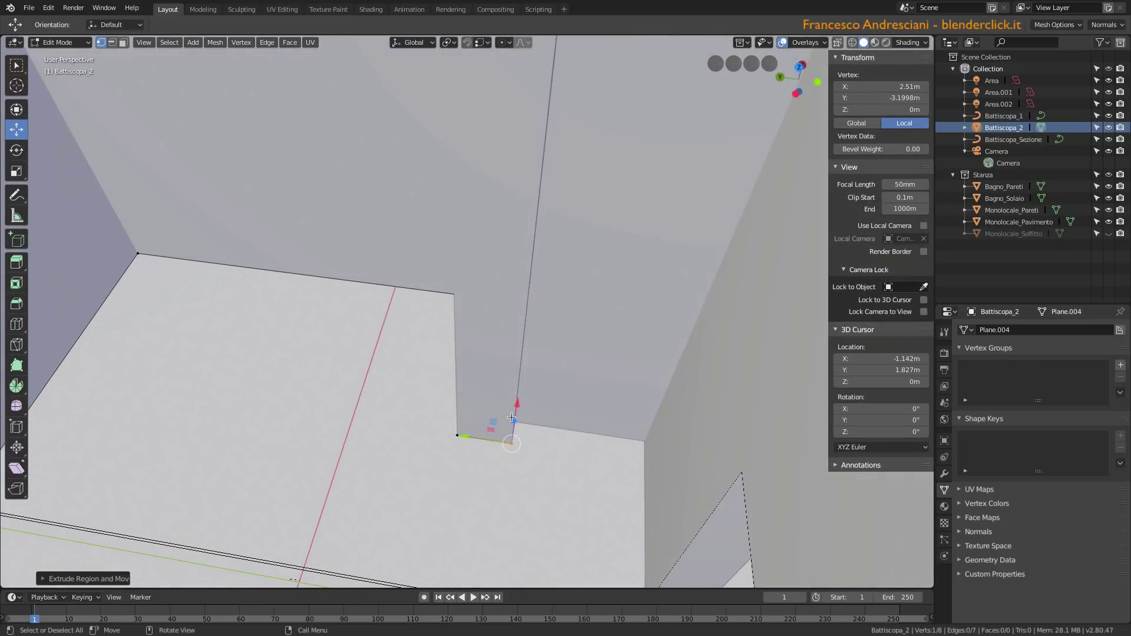
middle_drag(511, 417, 346, 246)
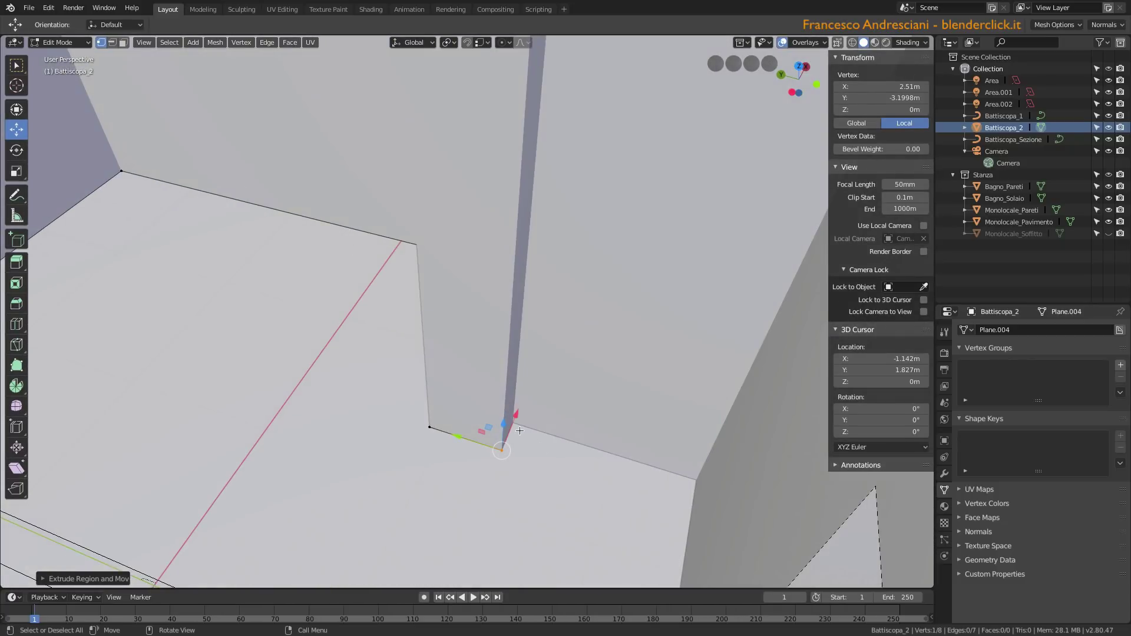
key(e)
mouse_move(519, 433)
middle_down()
mouse_move(434, 399)
mouse_move(460, 448)
mouse_move(427, 490)
middle_up()
click(370, 404)
key(e)
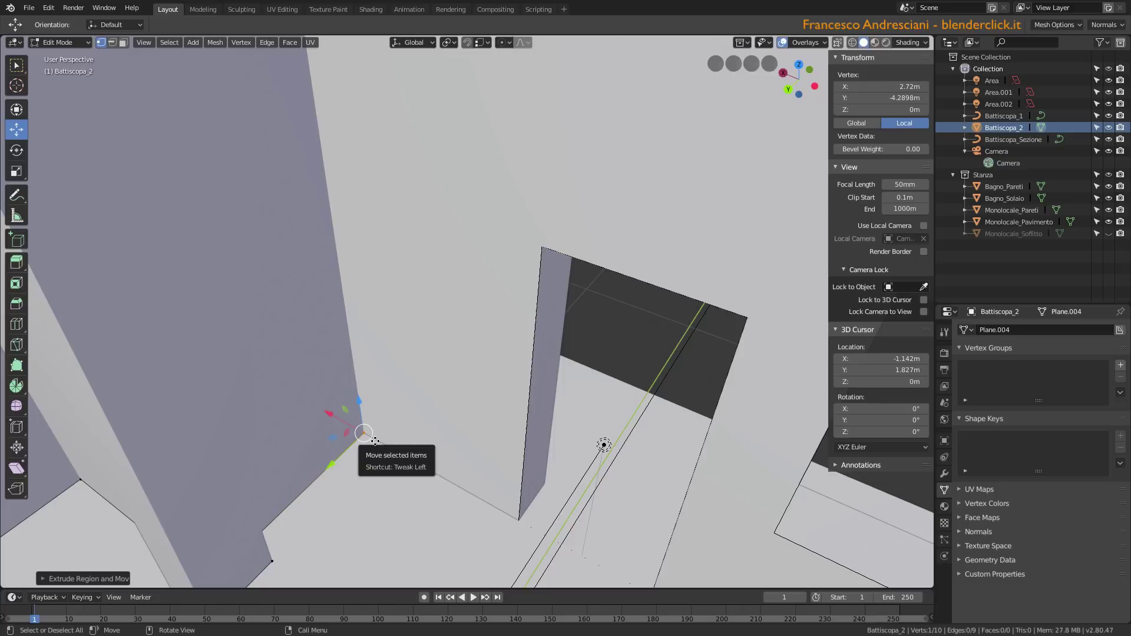
key(e)
click(478, 493)
mouse_move(479, 494)
middle_down()
mouse_move(466, 487)
mouse_move(622, 344)
middle_up()
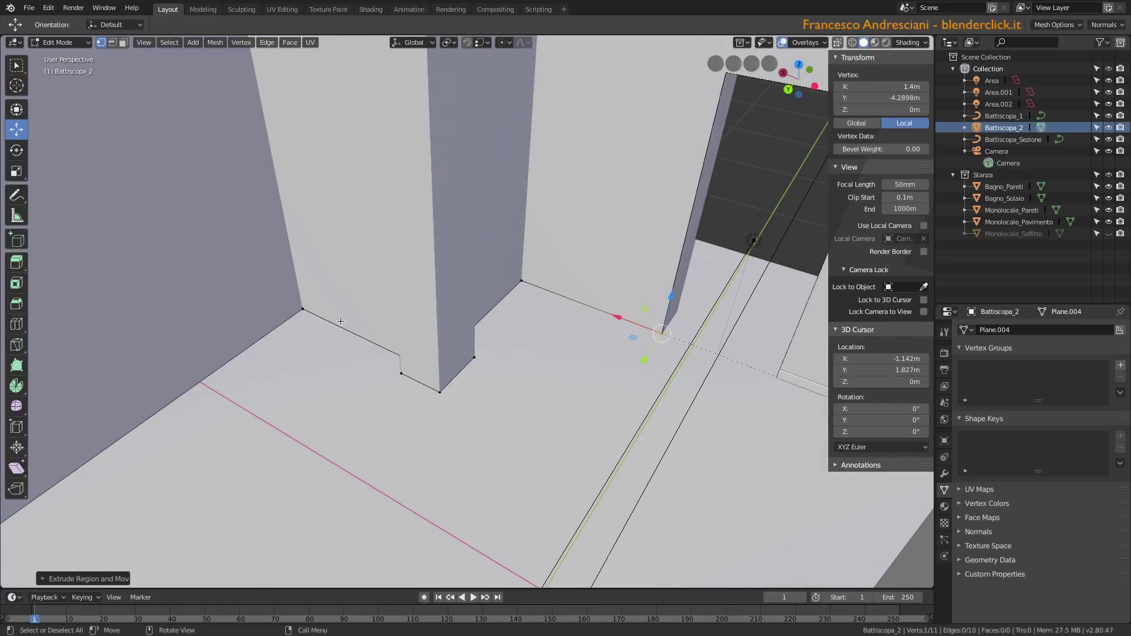
key(Tab)
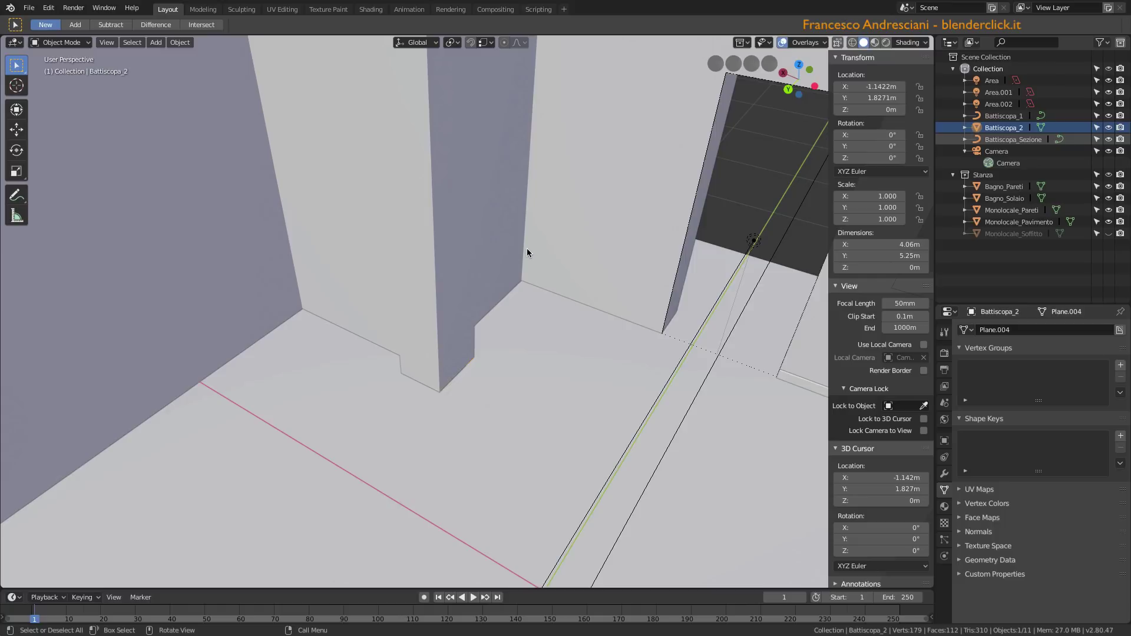
Convert Battiscopa_2 to a curve and set its bevel object to Battiscopa_Sezione.
click(177, 44)
mouse_move(200, 352)
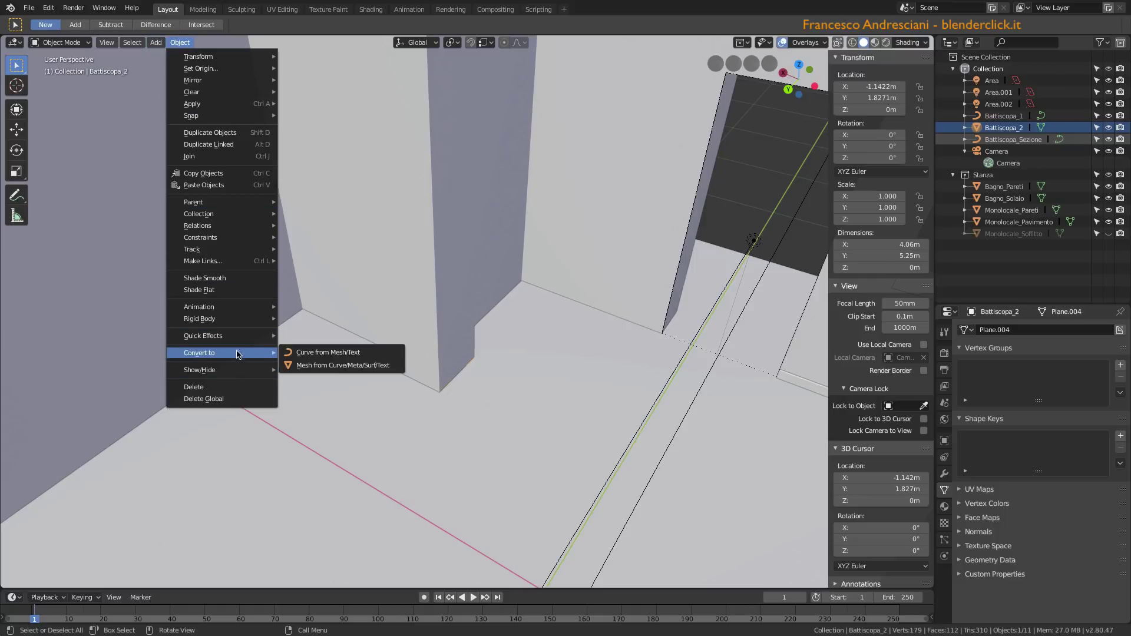
click(299, 353)
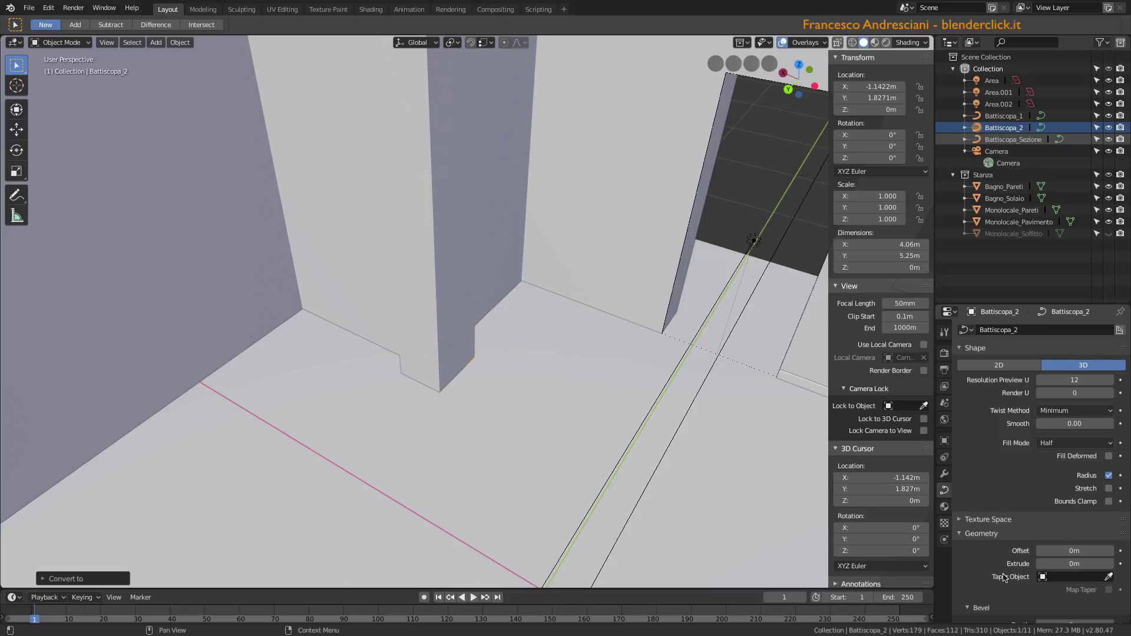
scroll(1039, 518, down, 4)
scroll(1038, 518, down, 2)
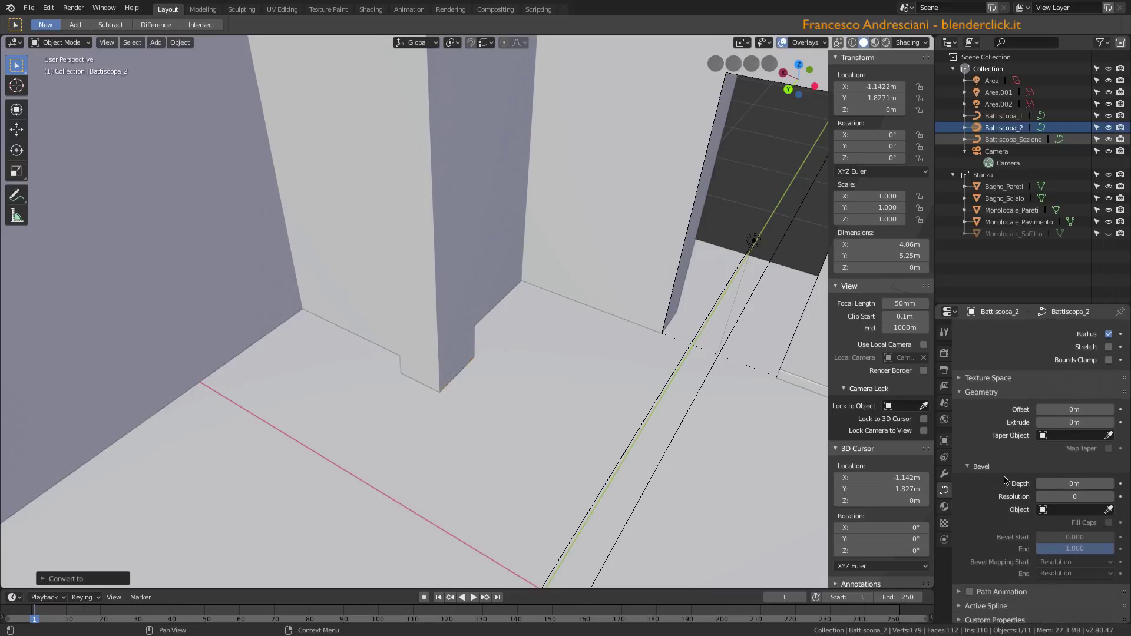
click(1049, 510)
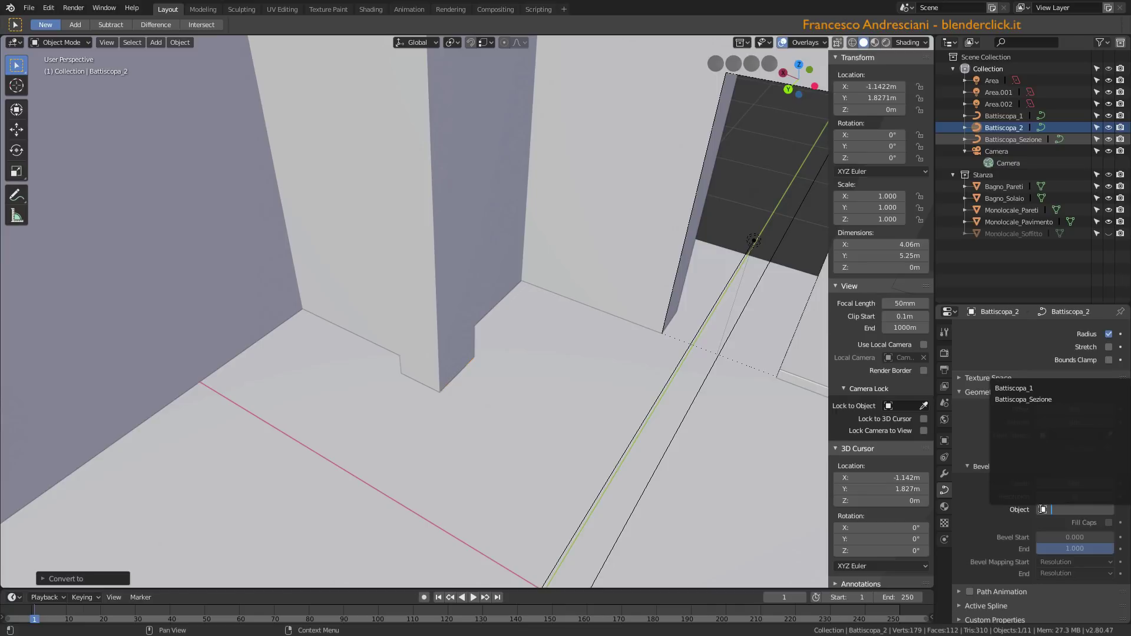
click(1024, 399)
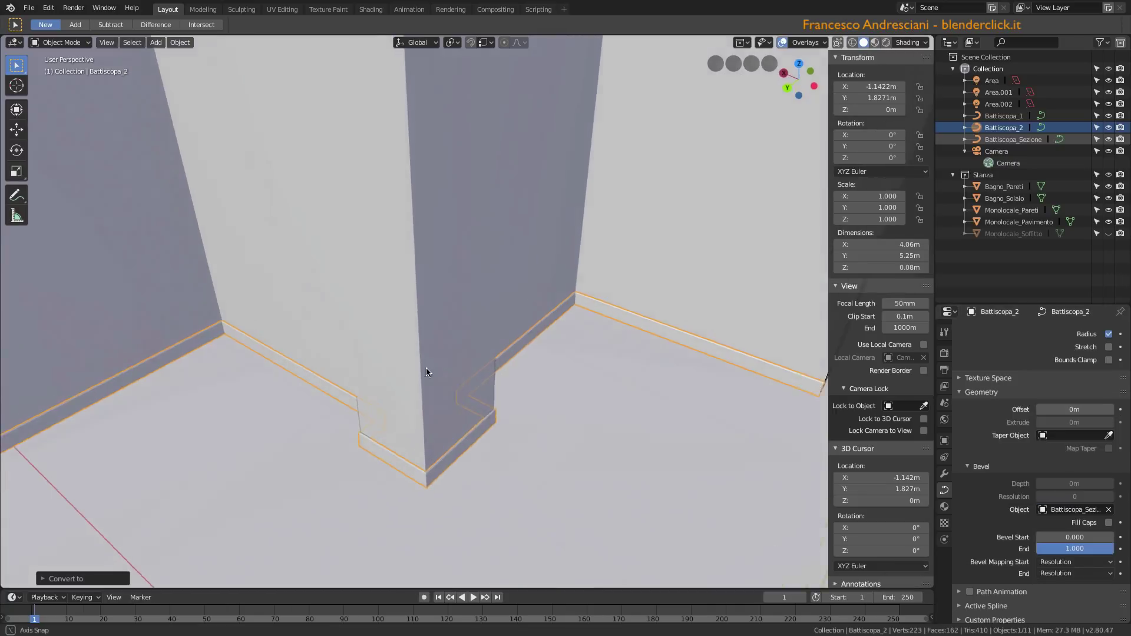
mouse_move(426, 372)
middle_down()
mouse_move(400, 340)
mouse_move(479, 377)
mouse_move(415, 426)
mouse_move(520, 422)
mouse_move(419, 430)
mouse_move(517, 424)
mouse_move(638, 501)
middle_up()
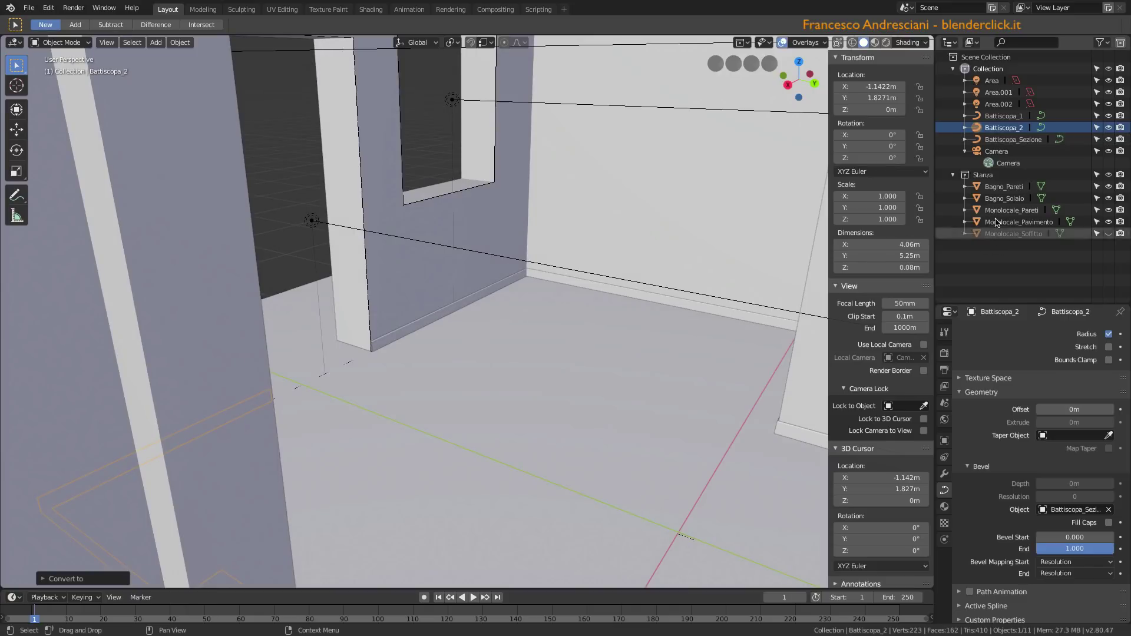
Isolate the Battiscopa_Sezione profile and move its two right-side points outward.
click(979, 141)
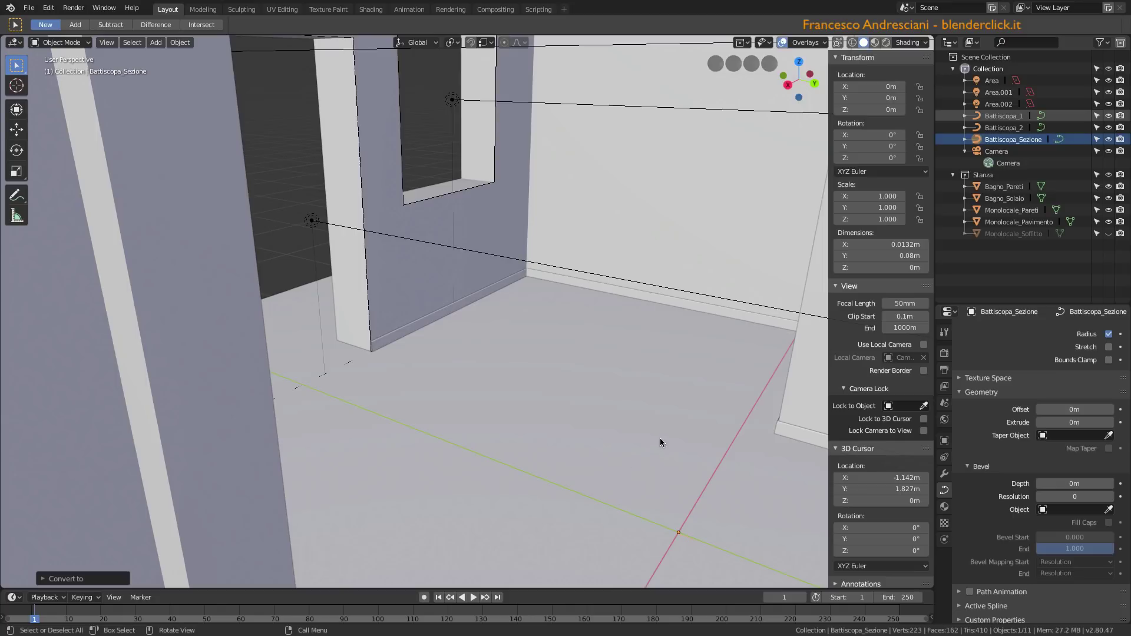
key(KP_Divide)
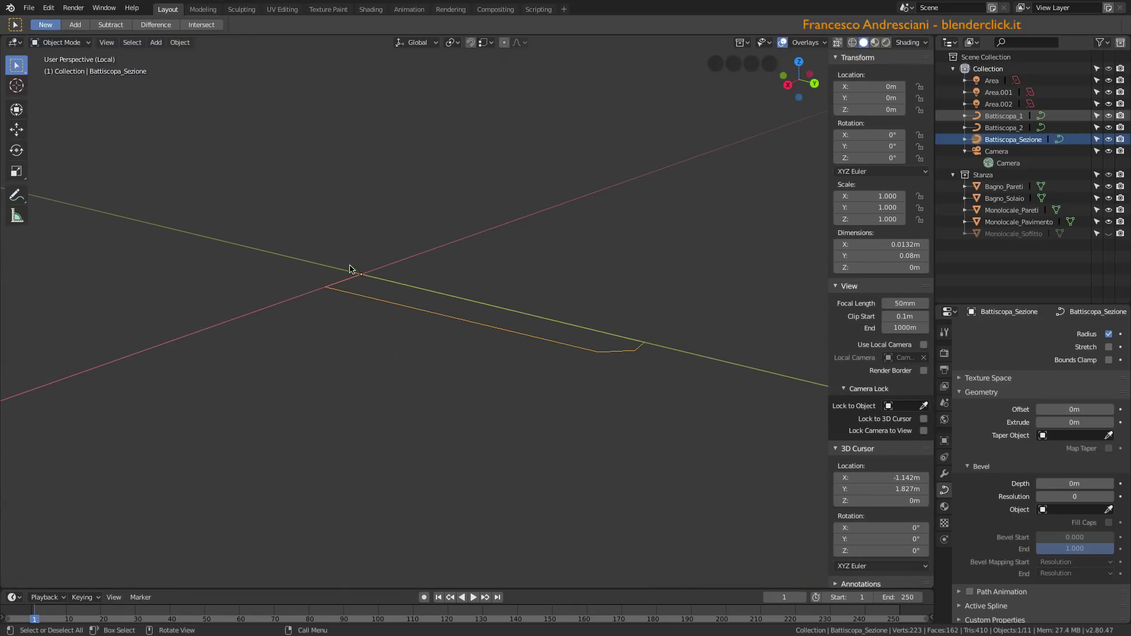
mouse_move(556, 434)
middle_down()
mouse_move(504, 351)
mouse_move(508, 329)
middle_up()
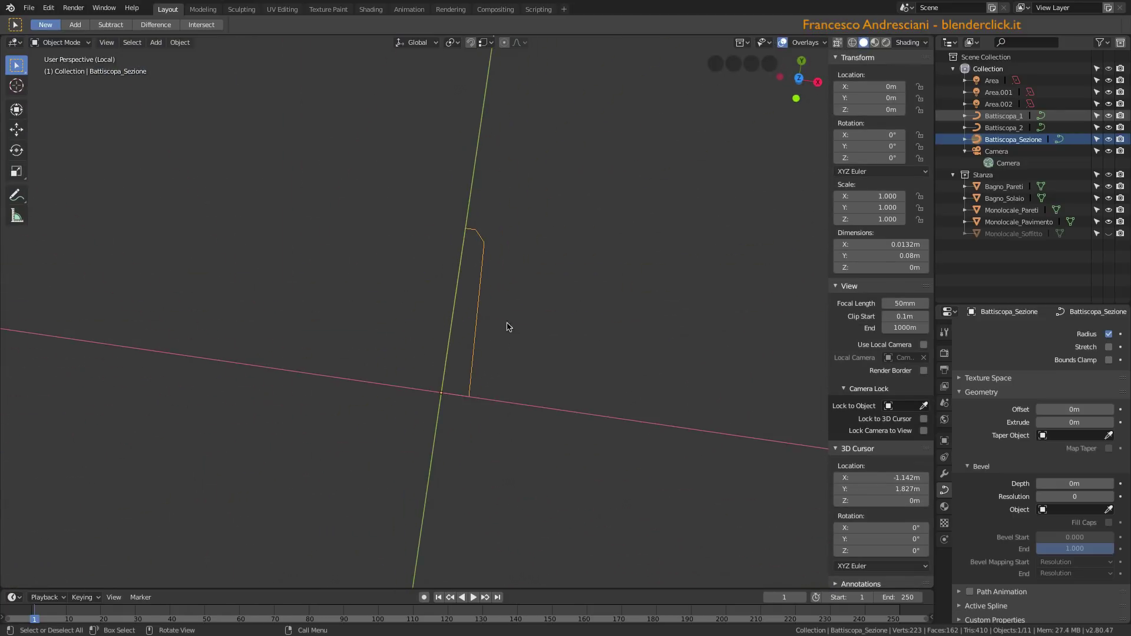
scroll(501, 316, up, 5)
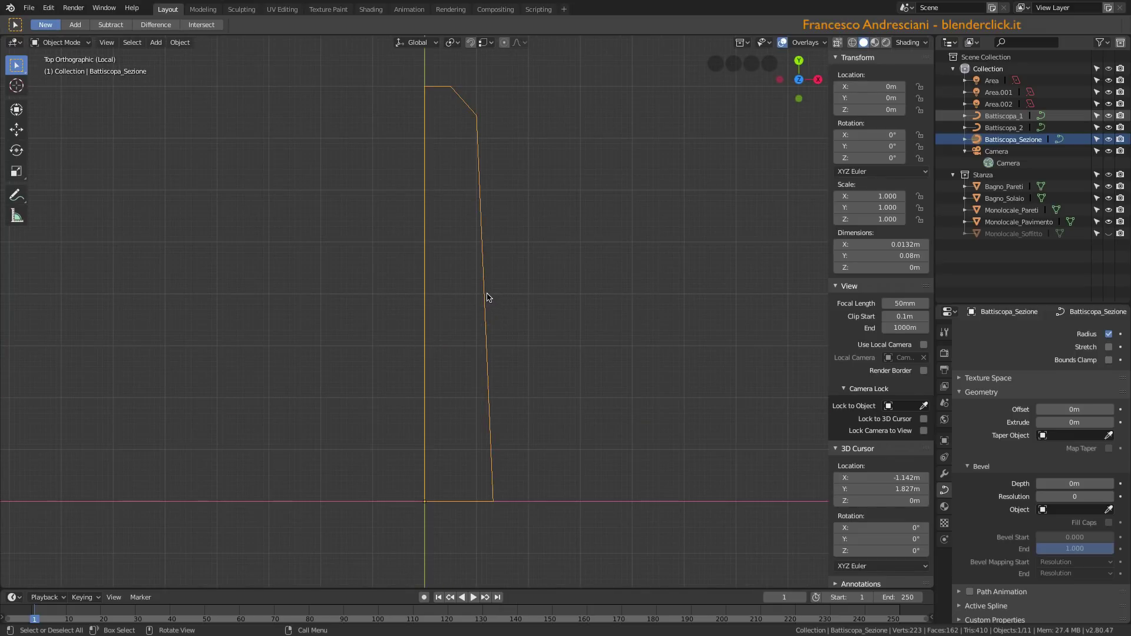
key(Tab)
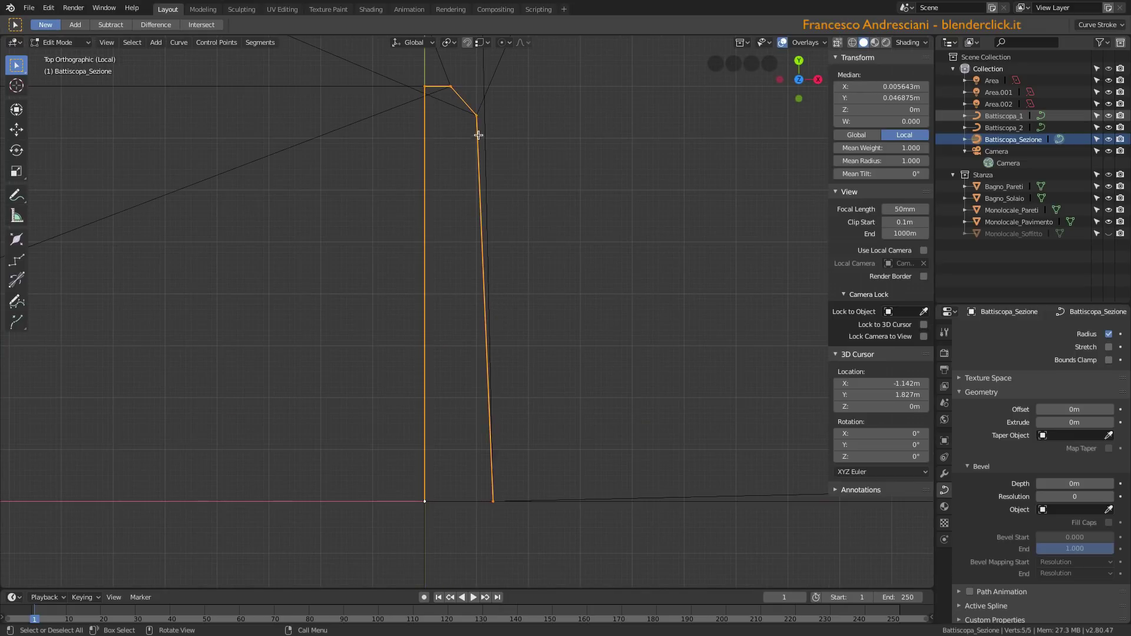
key(g)
click(483, 300)
scroll(483, 301, down, 3)
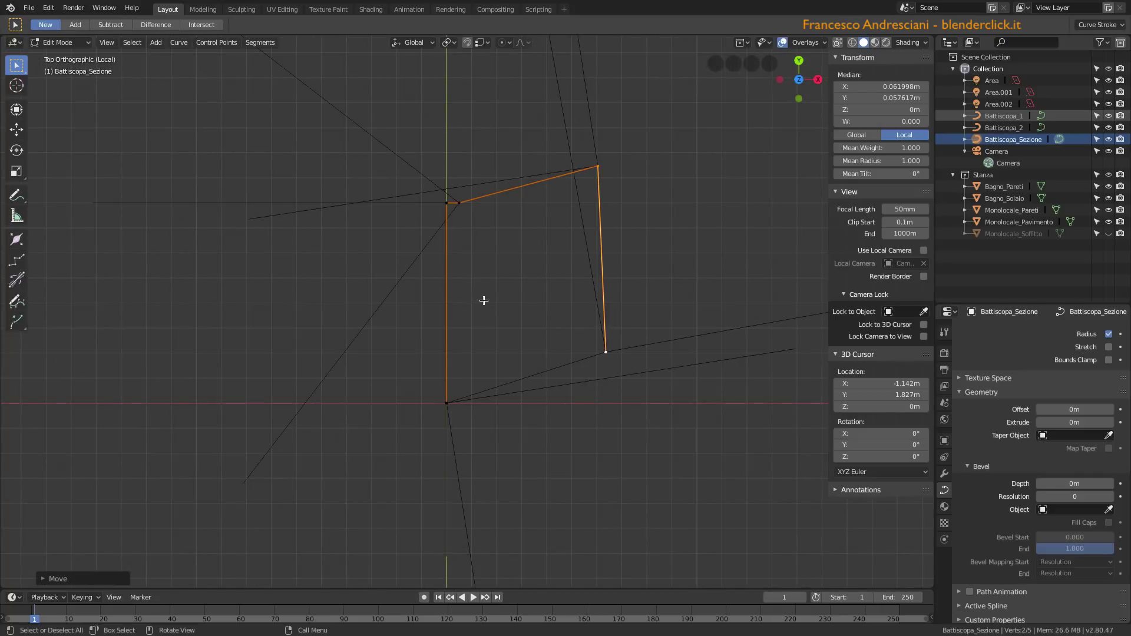
key(Tab)
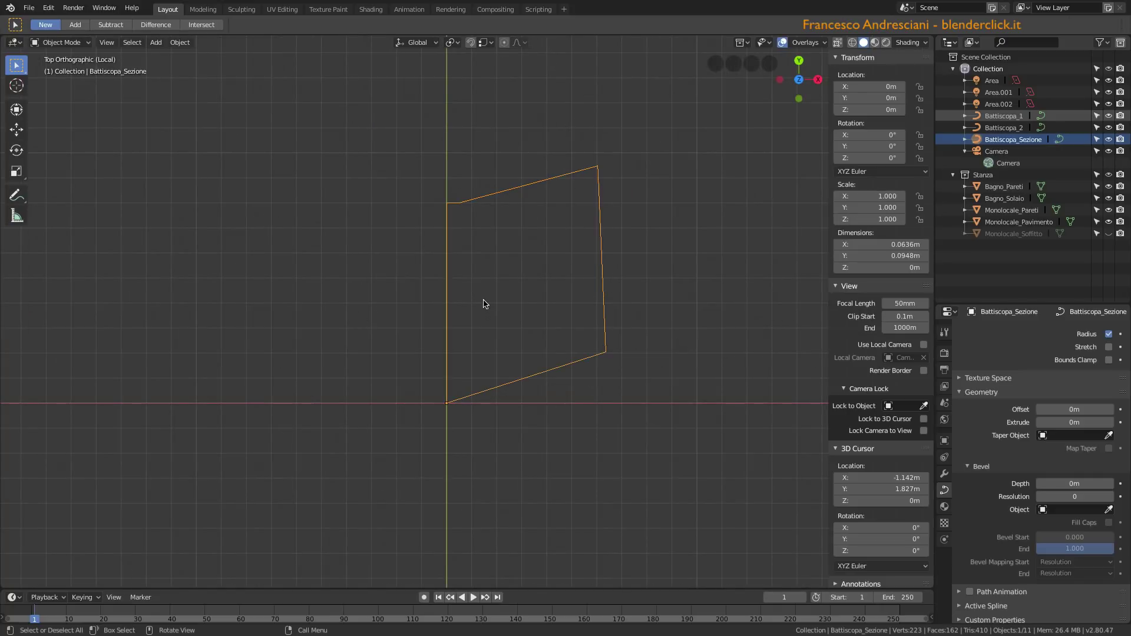
Exit local view and orbit around the thicker baseboard corner to check it.
key(KP_Divide)
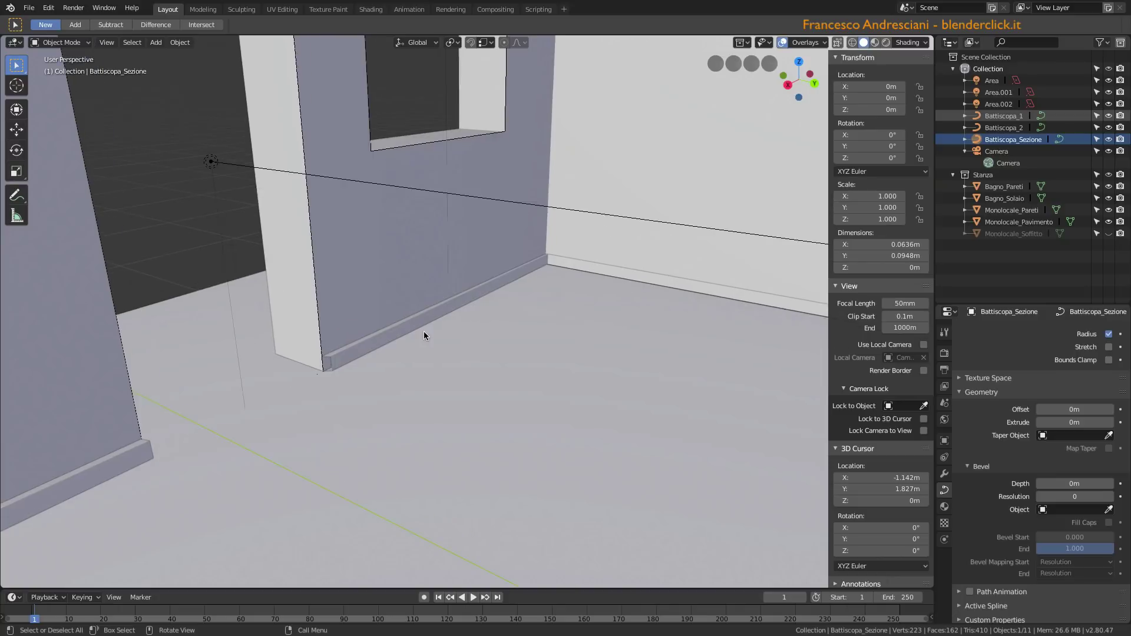
scroll(247, 360, up, 5)
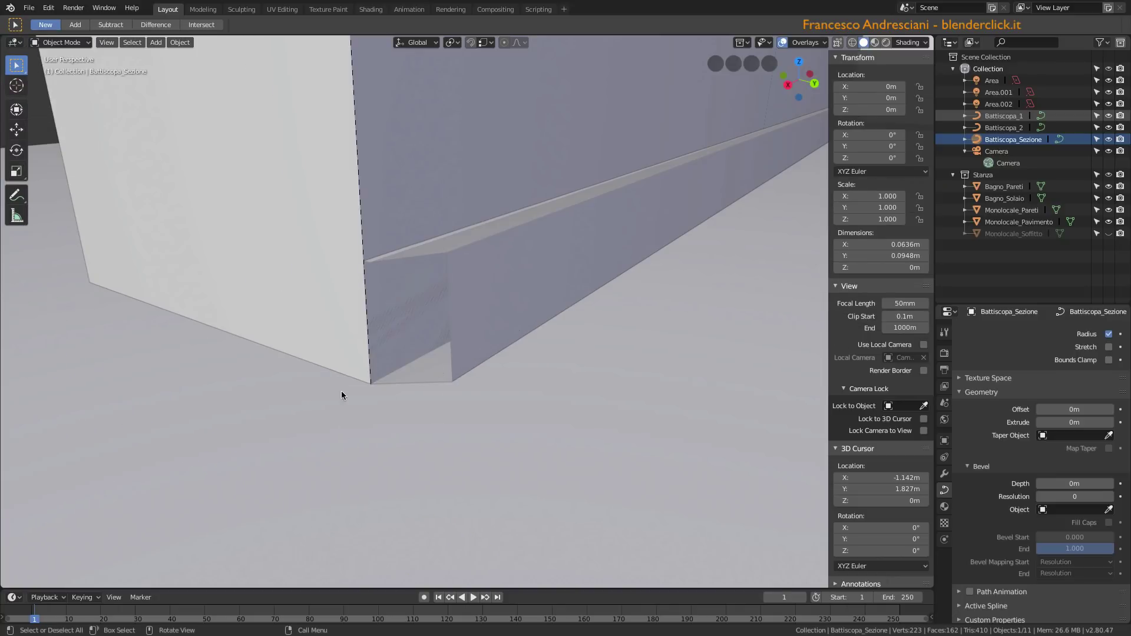
middle_drag(341, 391, 246, 301)
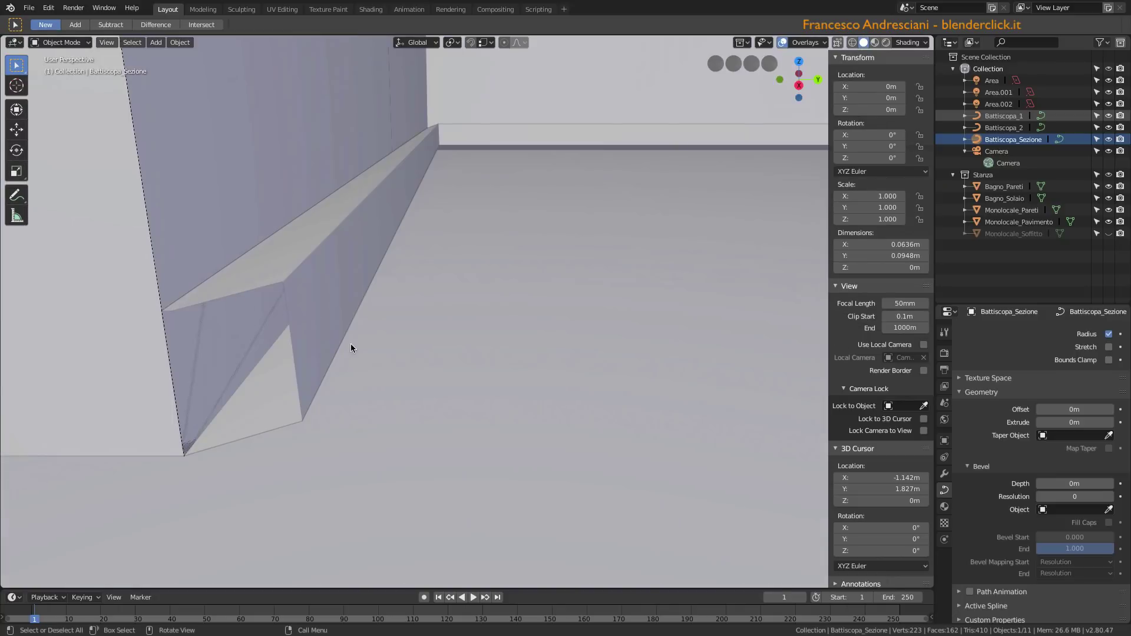
middle_drag(350, 344, 388, 397)
key(Tab)
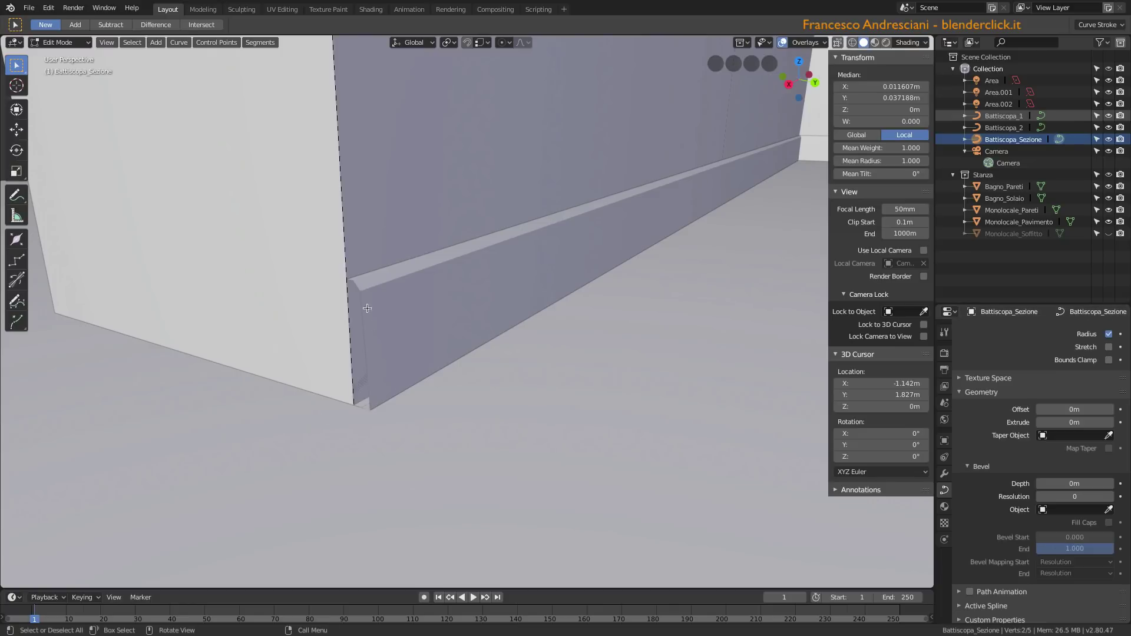
key(Tab)
Select Battiscopa_2 and enable Fill Caps on its bevel to close its ends.
click(351, 275)
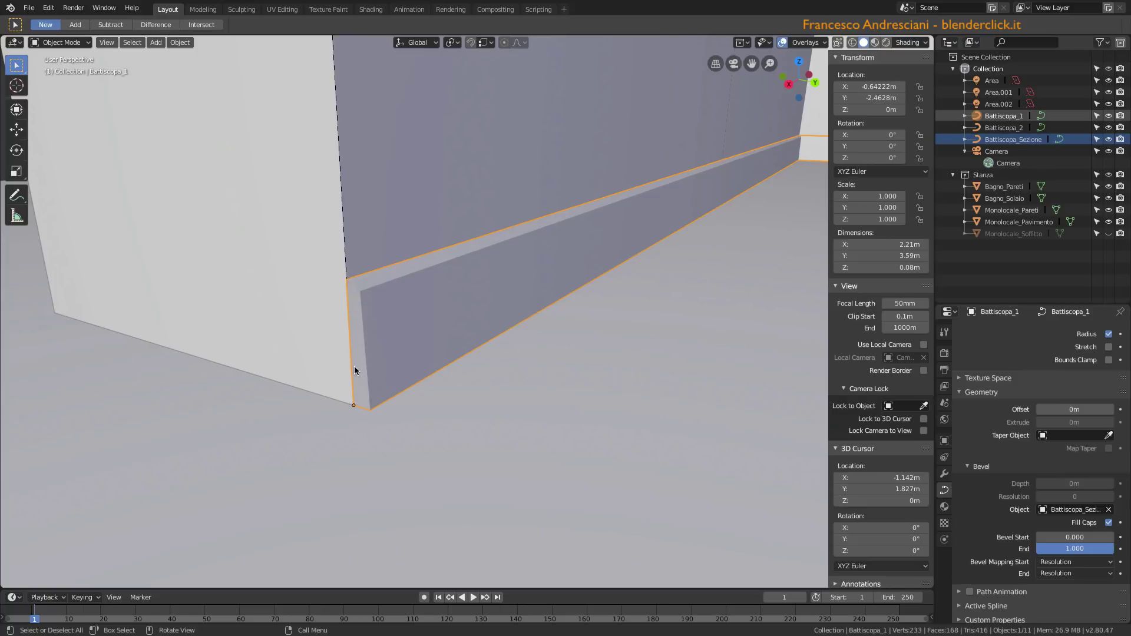
mouse_move(351, 275)
middle_down()
mouse_move(235, 280)
mouse_move(530, 376)
middle_up()
click(235, 279)
scroll(229, 282, up, 2)
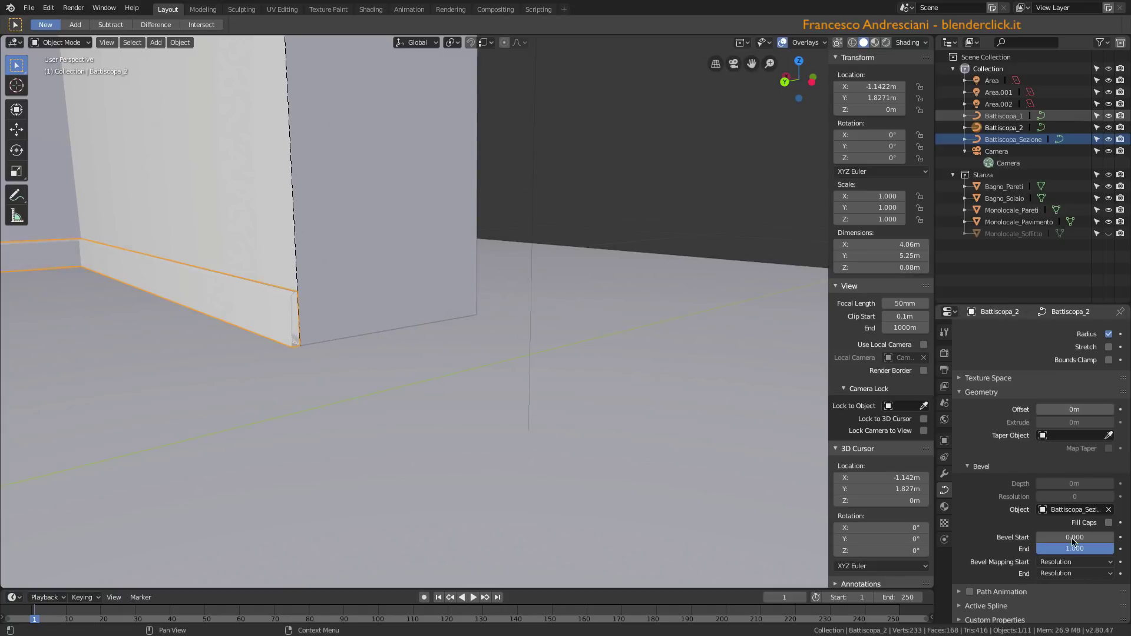
click(1109, 523)
mouse_move(465, 401)
middle_down()
mouse_move(336, 352)
mouse_move(458, 355)
mouse_move(415, 302)
middle_up()
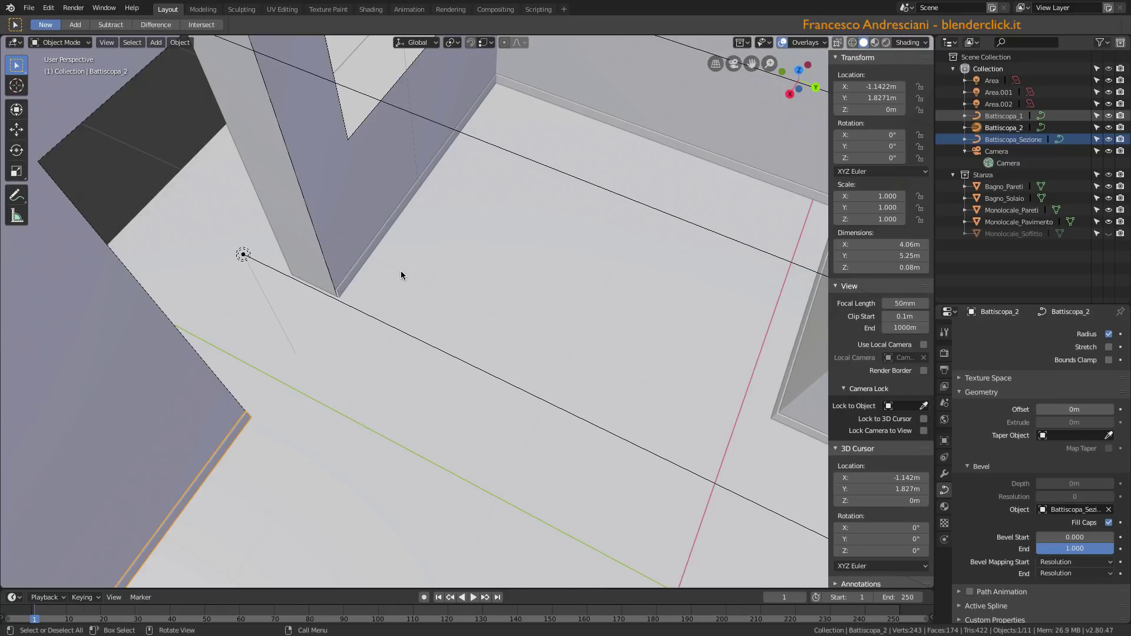
Convert the Battiscopa_2 and Battiscopa_1 baseboard curves into meshes.
click(180, 41)
mouse_move(199, 352)
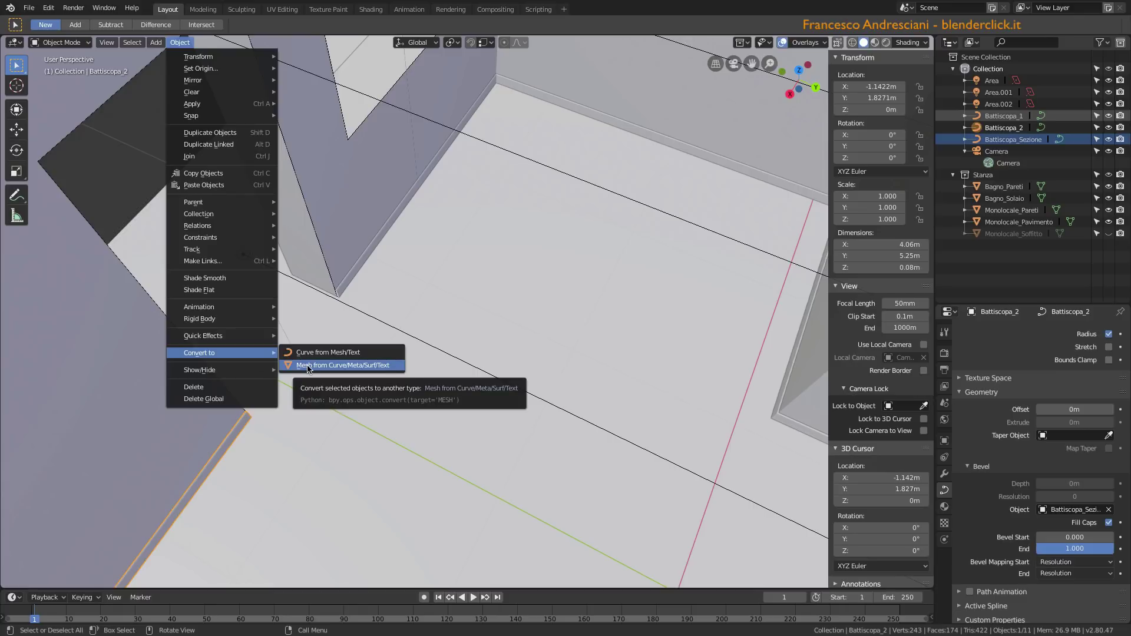
click(307, 366)
click(355, 274)
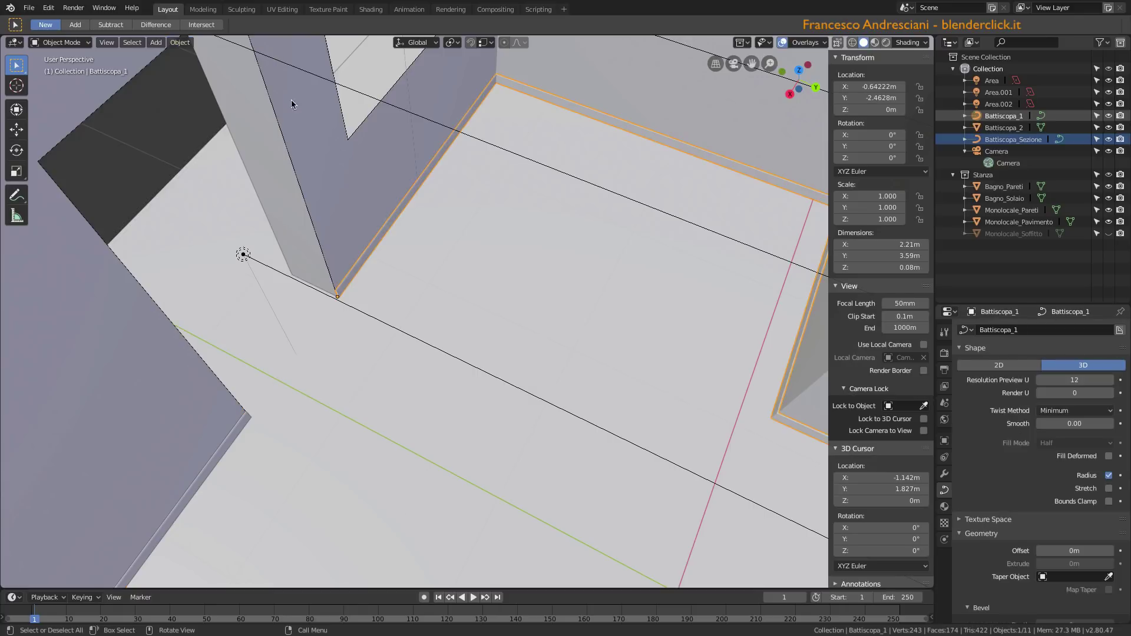
click(180, 42)
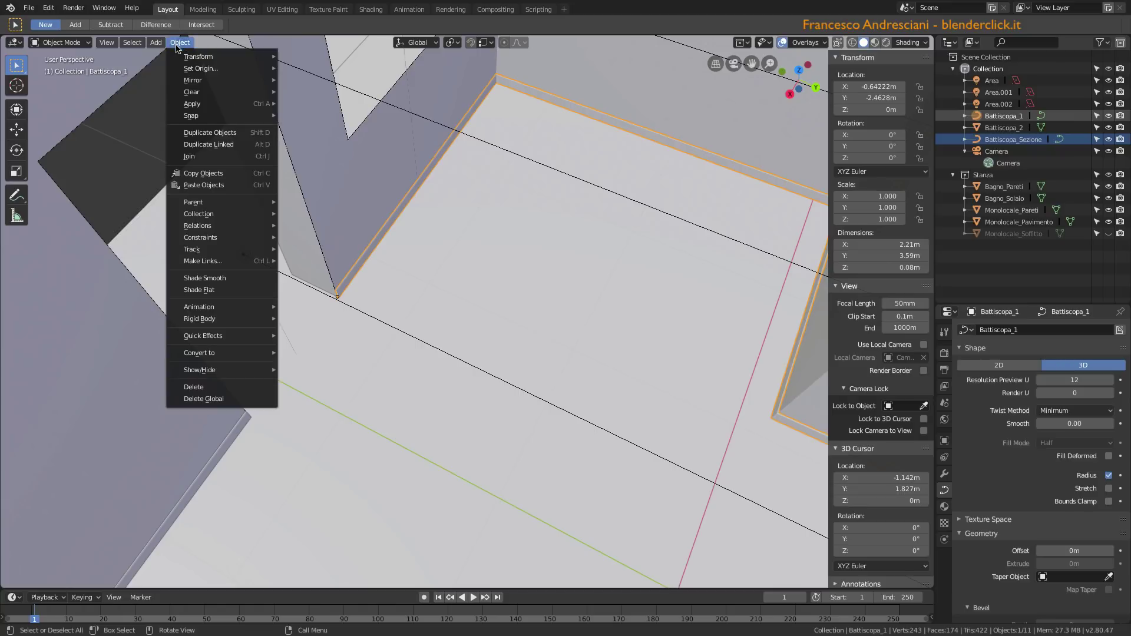
mouse_move(200, 352)
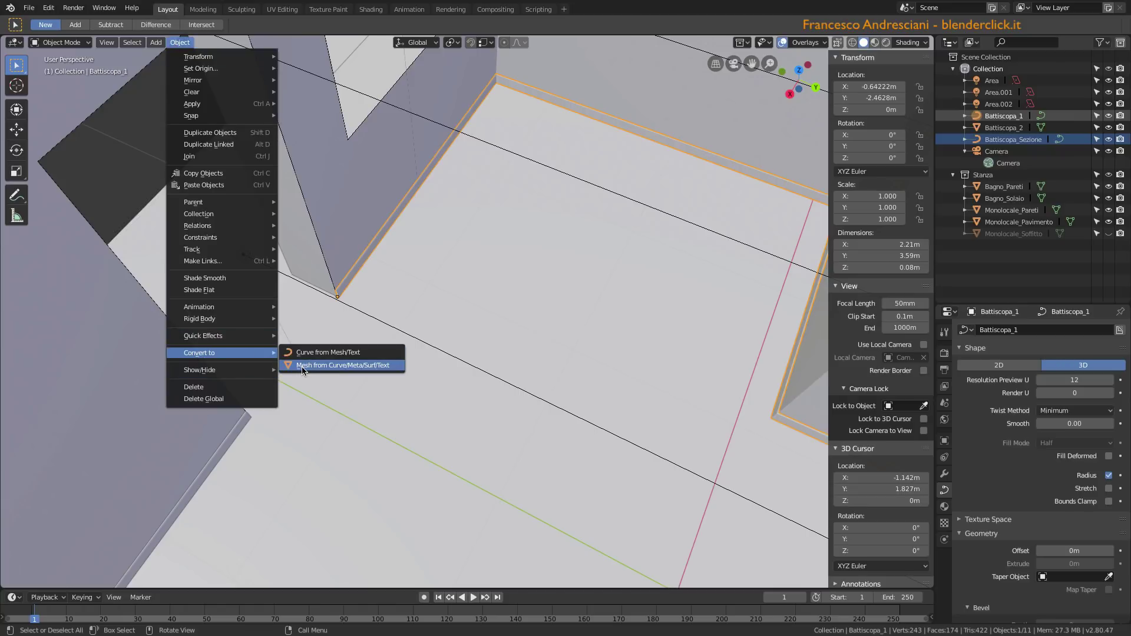
click(304, 366)
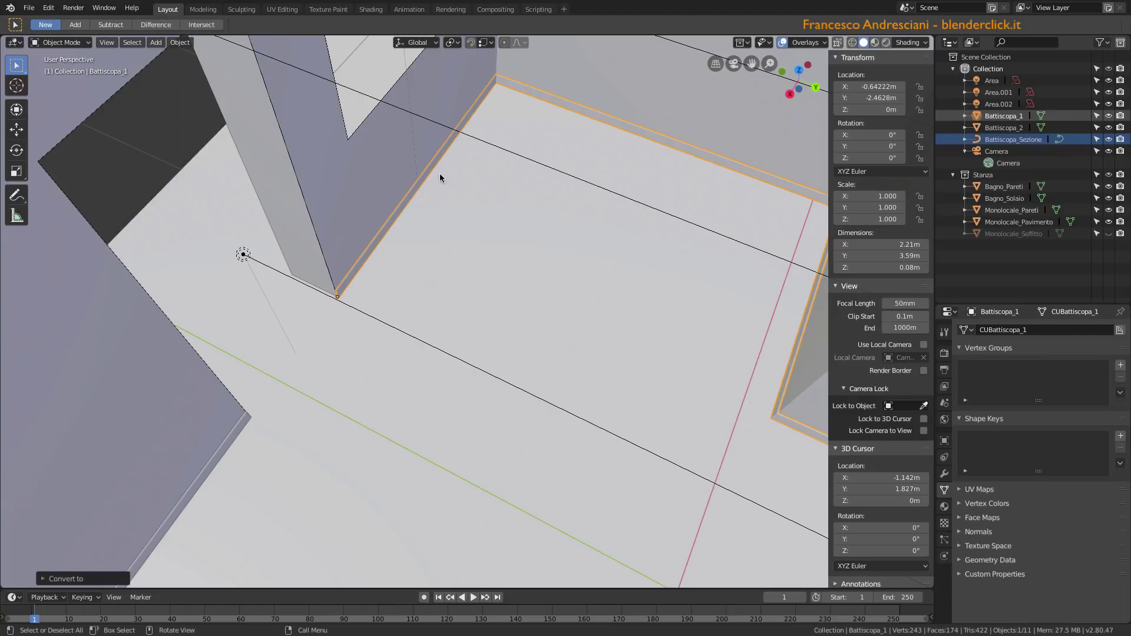
Inspect the converted baseboard's mesh geometry in Edit Mode, then return to Object Mode.
key(Tab)
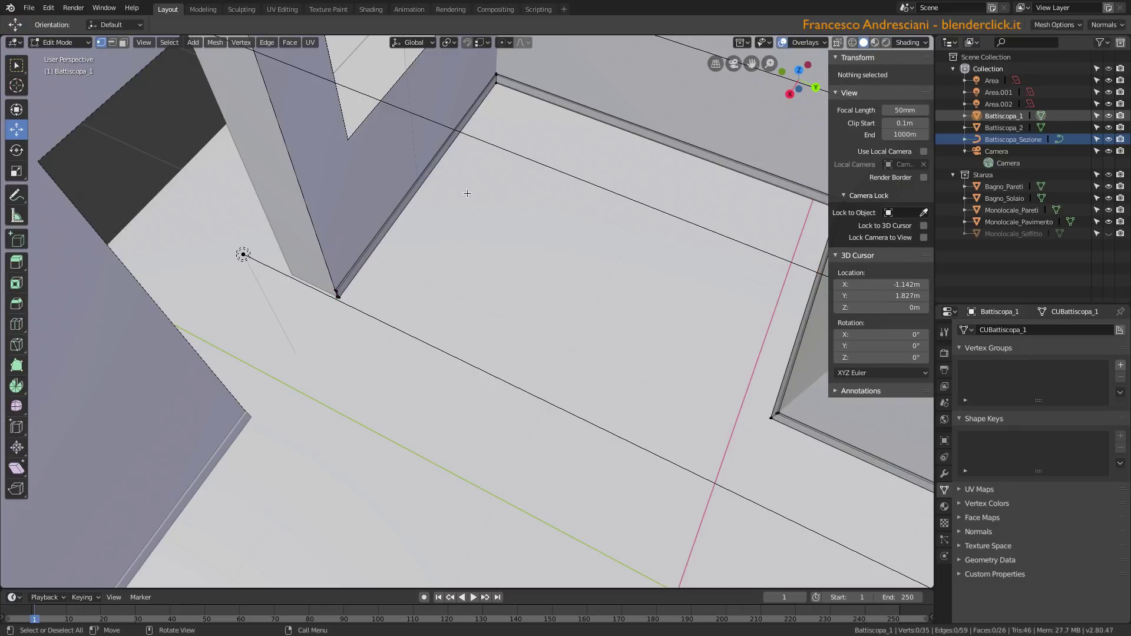
scroll(467, 192, up, 3)
scroll(181, 235, up, 2)
middle_drag(181, 235, 196, 383)
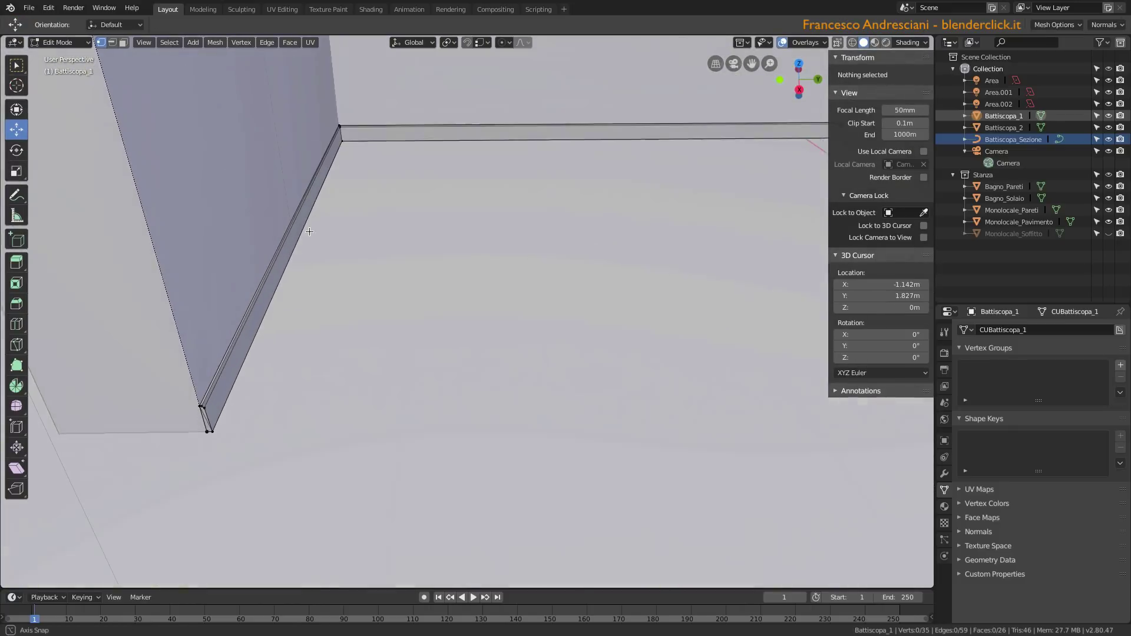
scroll(412, 237, down, 5)
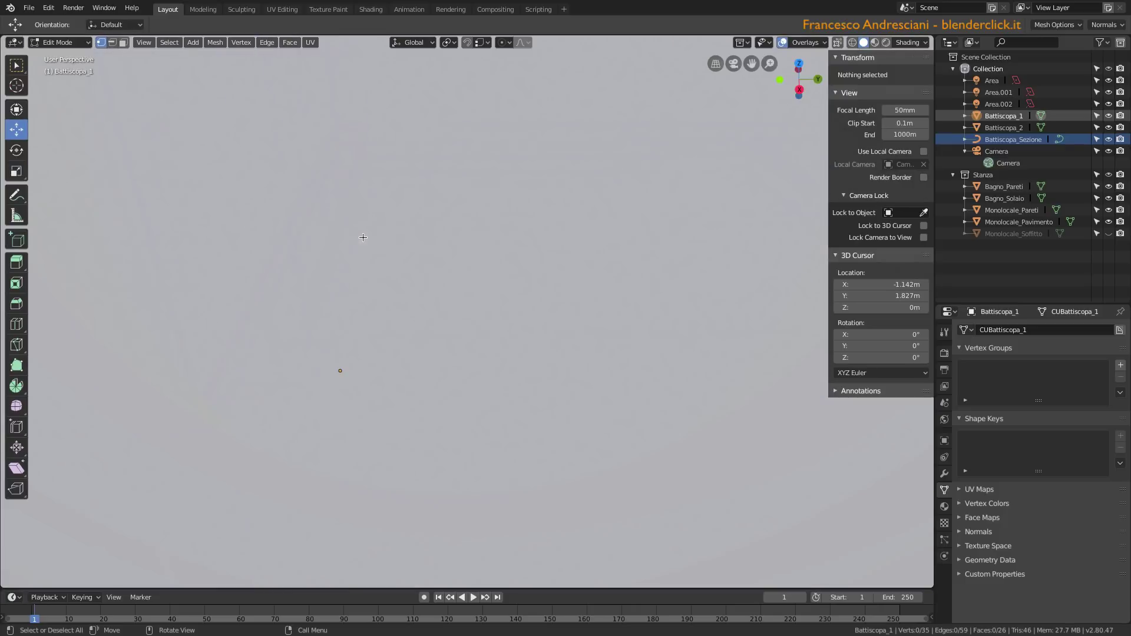
key(Tab)
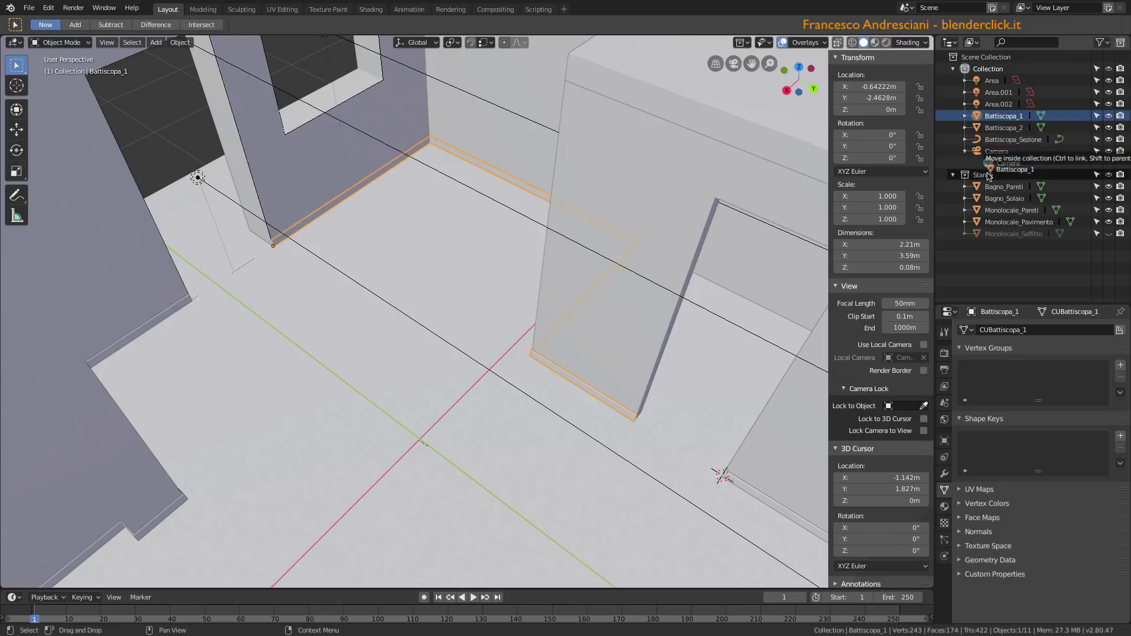
Drag Battiscopa_1 and Battiscopa_2 into the Stanza collection, then select Battiscopa_Sezione.
drag(978, 118, 983, 175)
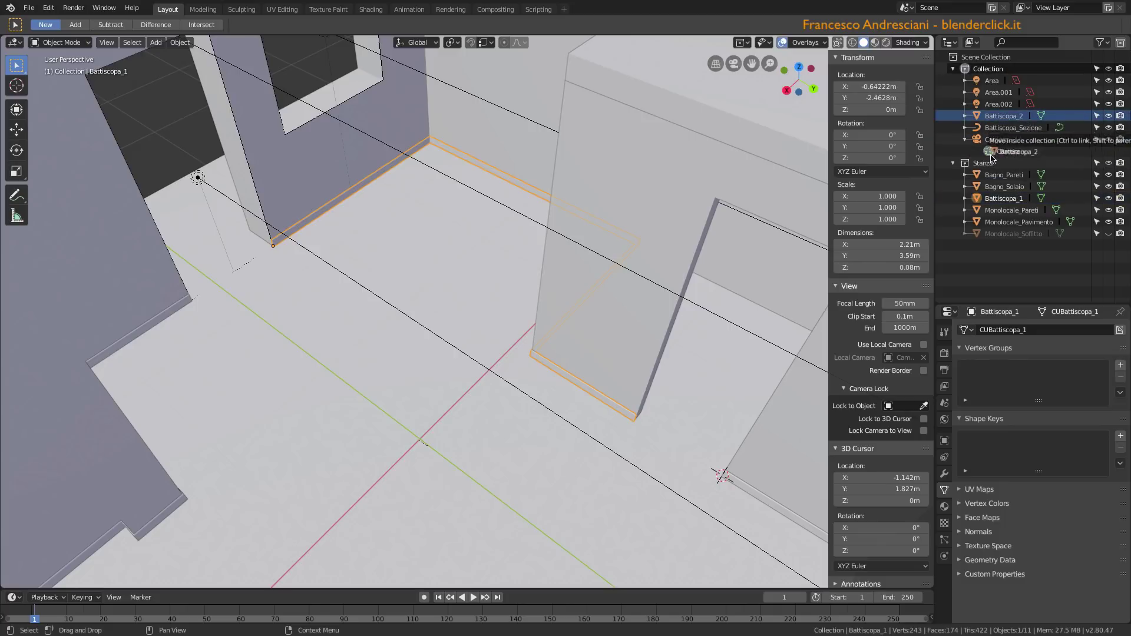
drag(979, 118, 983, 163)
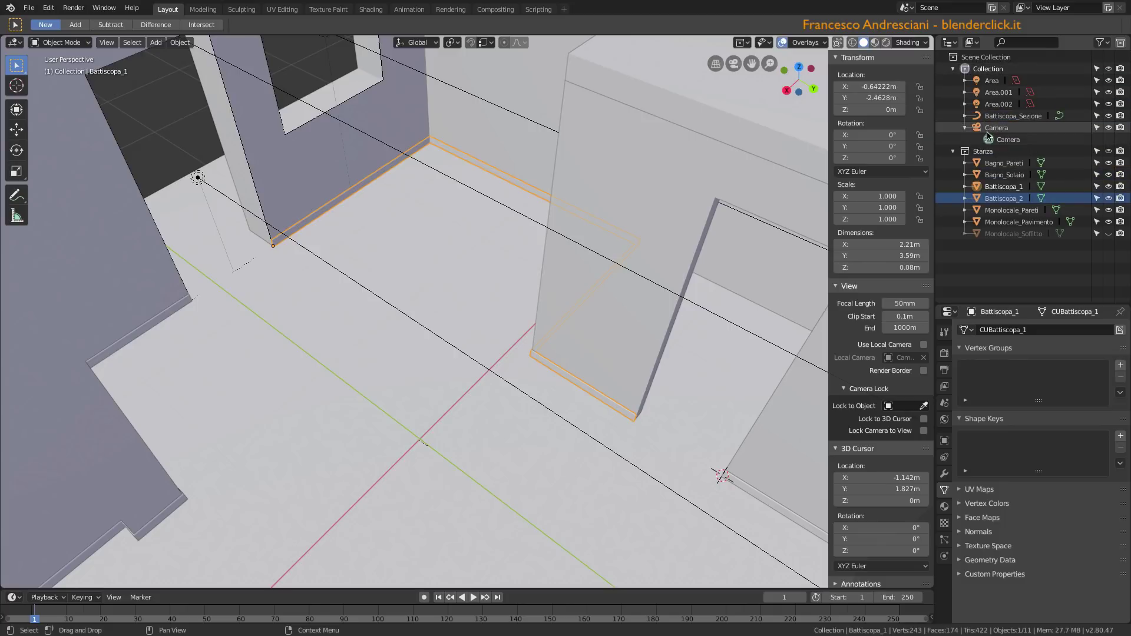
click(1002, 116)
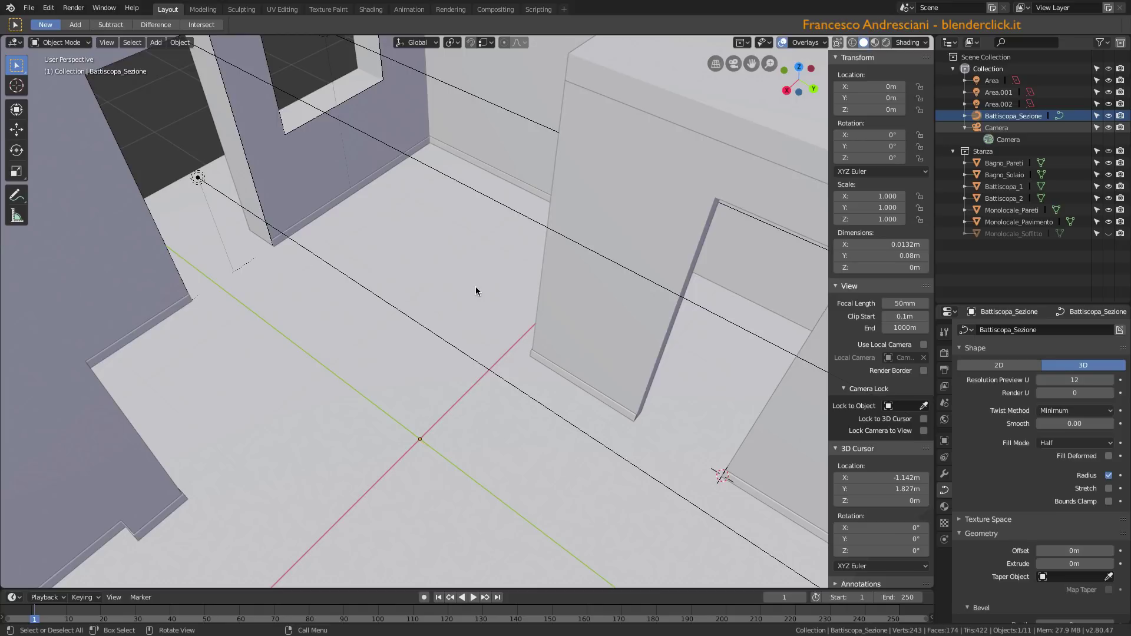
Move the Battiscopa_Sezione curve into a new collection named BK and hide BK from the viewport.
key(m)
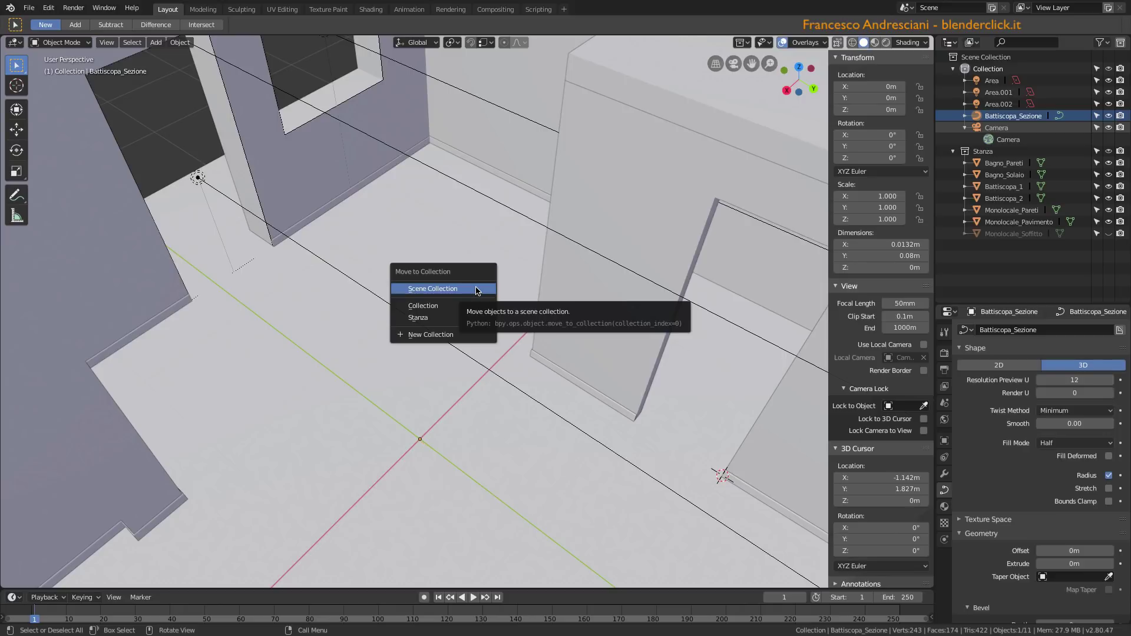
click(445, 337)
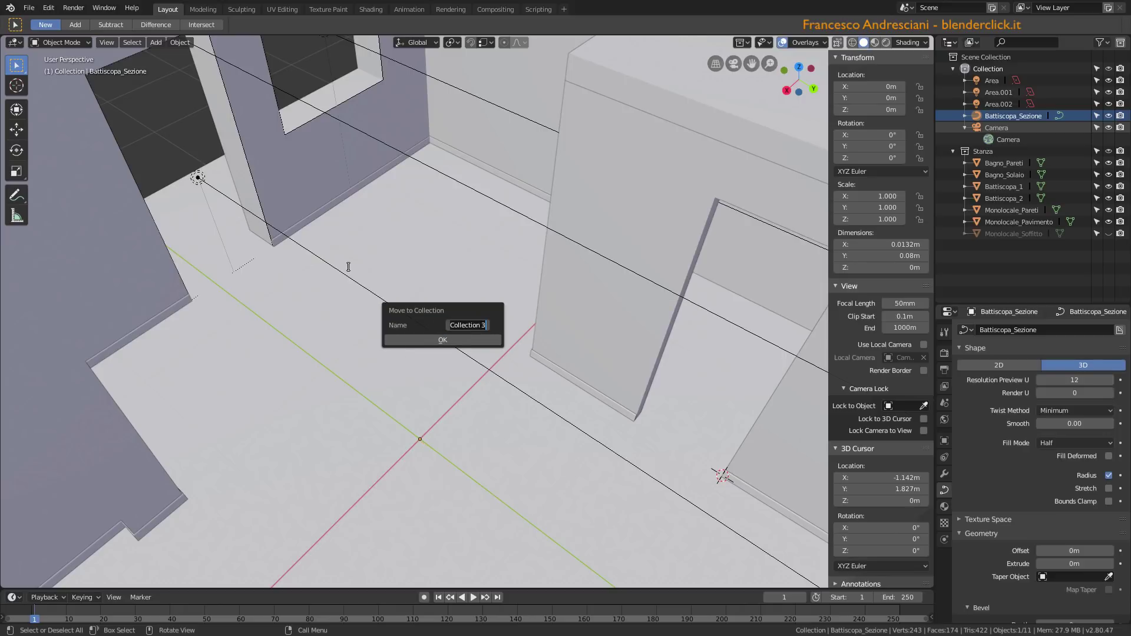
text(K)
key(Return)
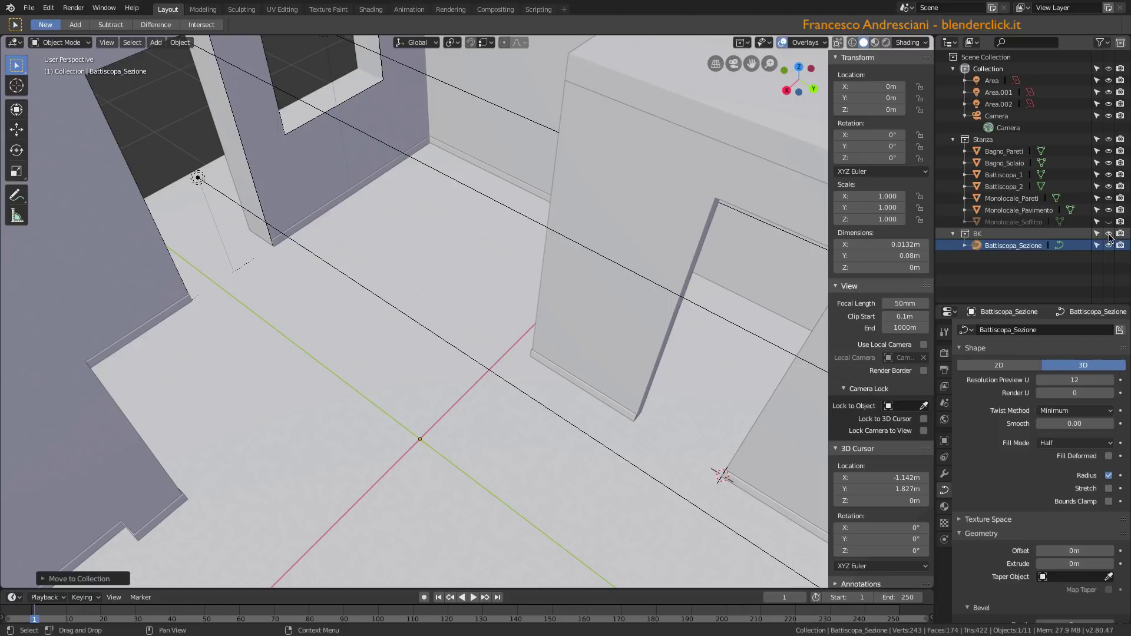
click(1109, 234)
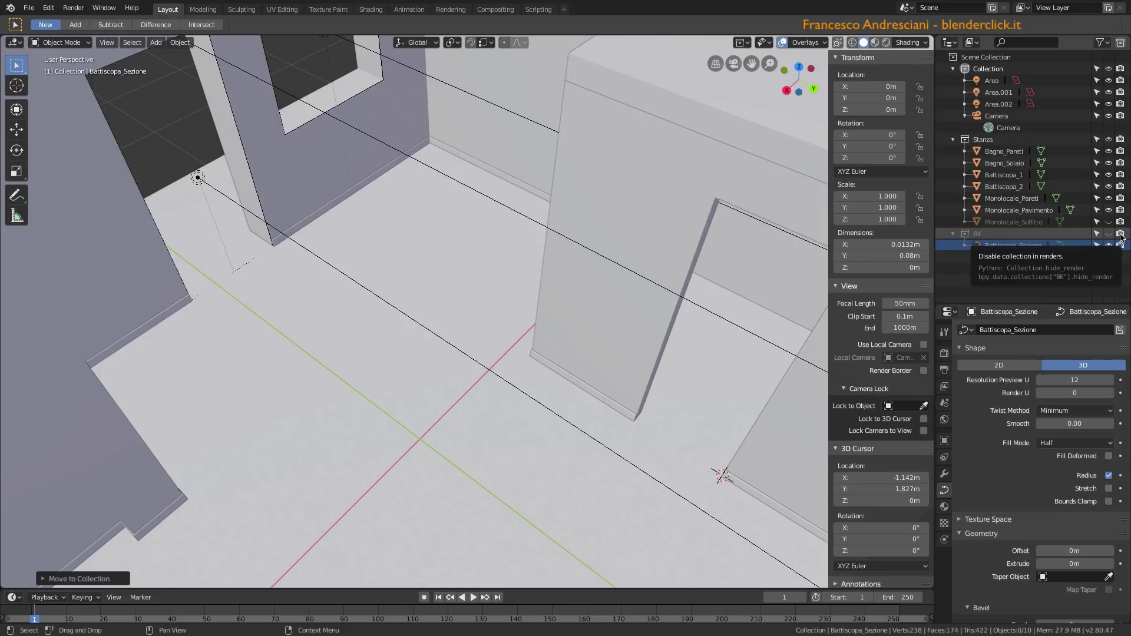
middle_drag(448, 560, 451, 493)
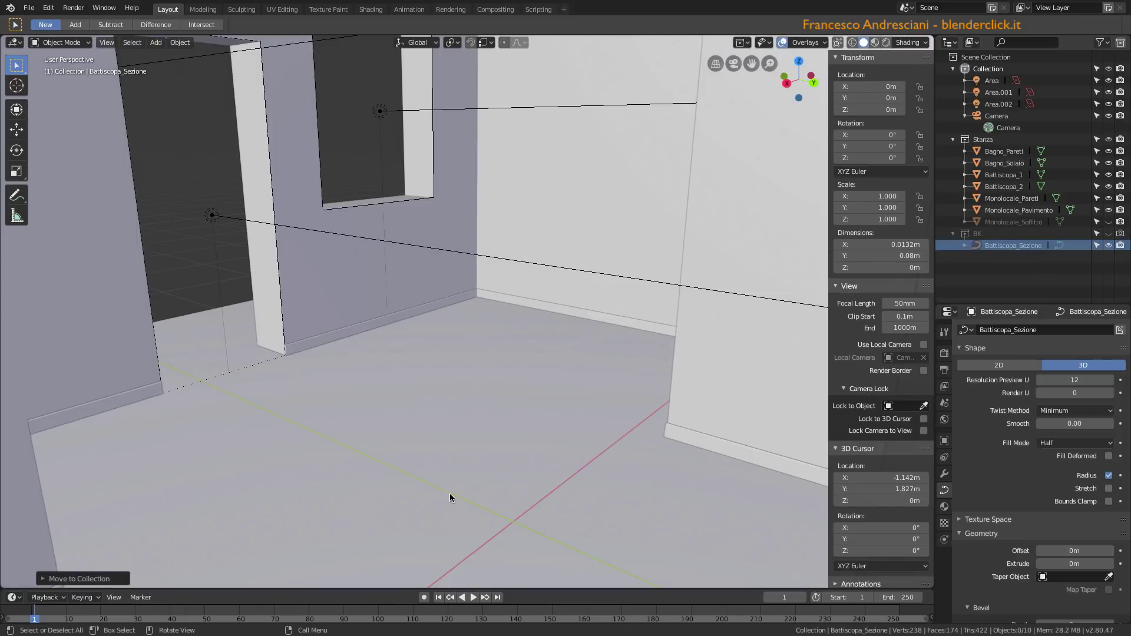